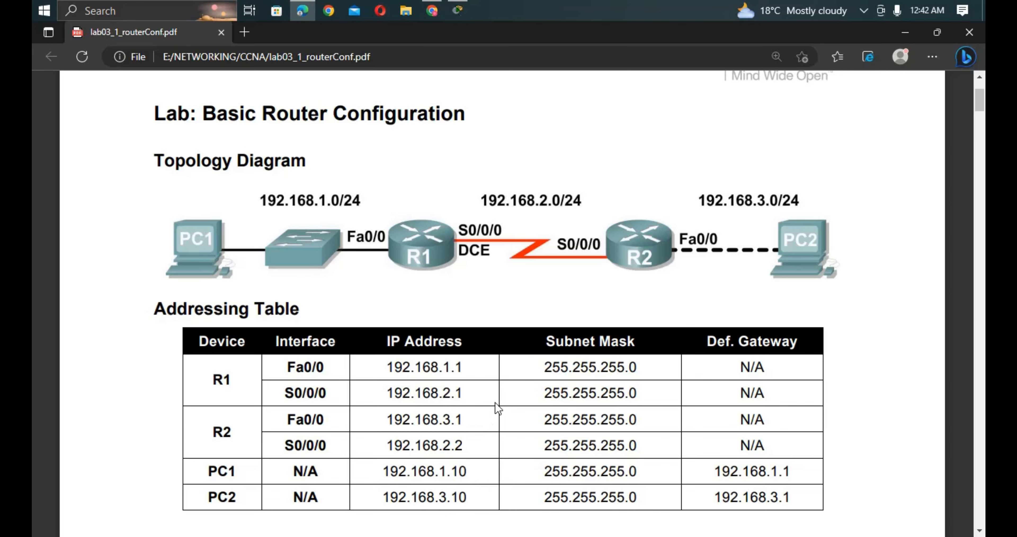
# Review the router lab PDF's addressing table, learning objectives, scenario and topology diagram.
pyautogui.scroll(-9, 500, 406)
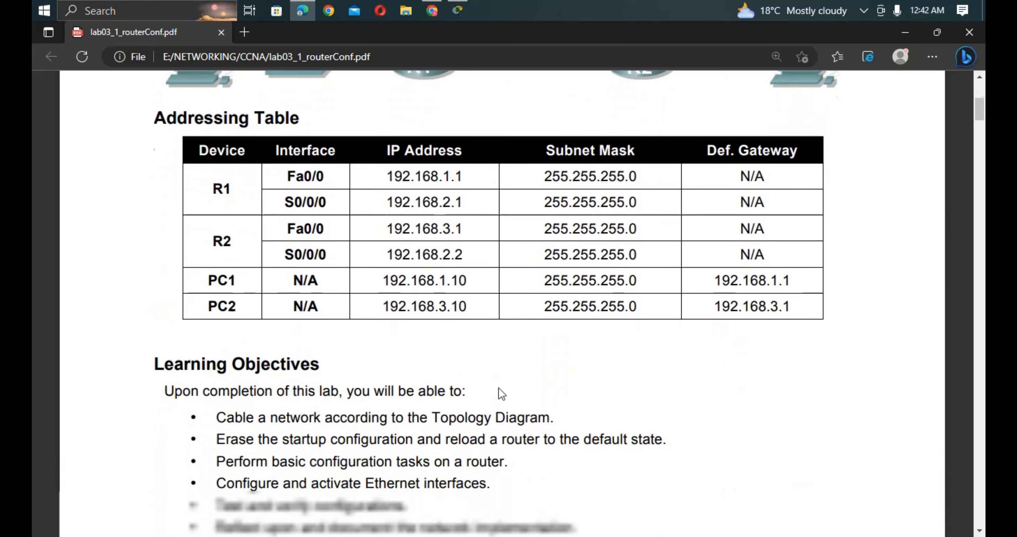
pyautogui.scroll(-5, 500, 389)
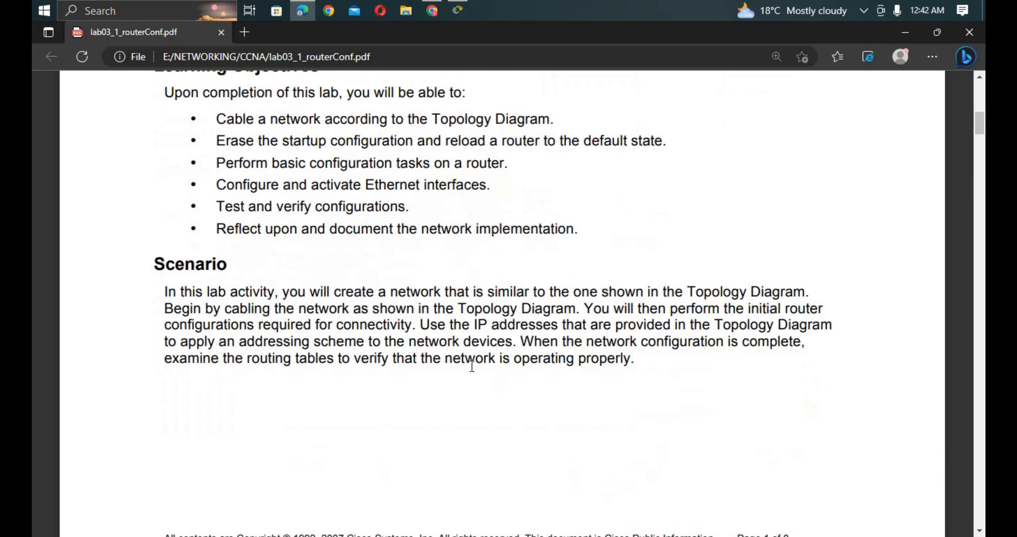
pyautogui.scroll(3, 470, 367)
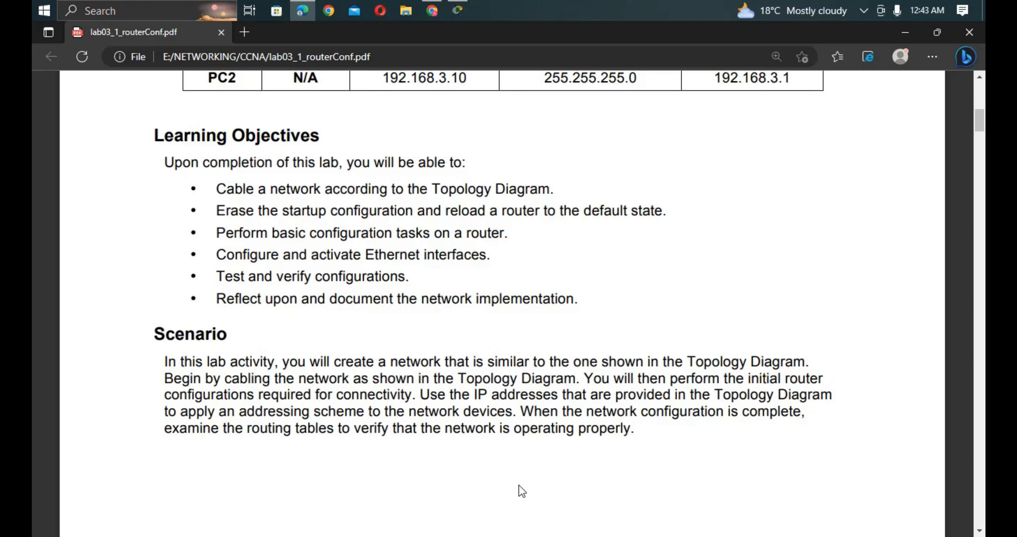
pyautogui.scroll(10, 517, 484)
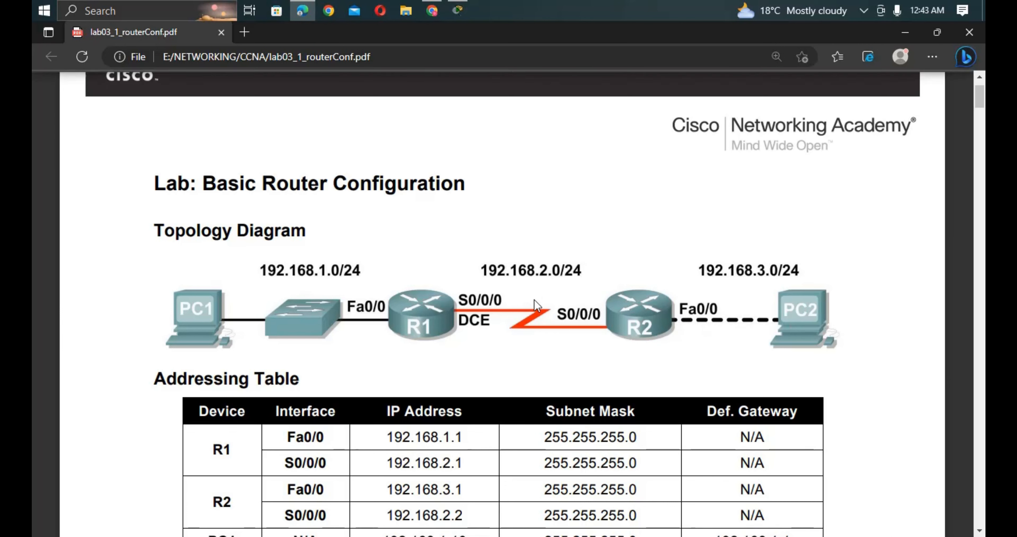
# Switch to Cisco Packet Tracer and place two 1841 routers side by side with a 2960 switch before the first one.
pyautogui.click(457, 10)
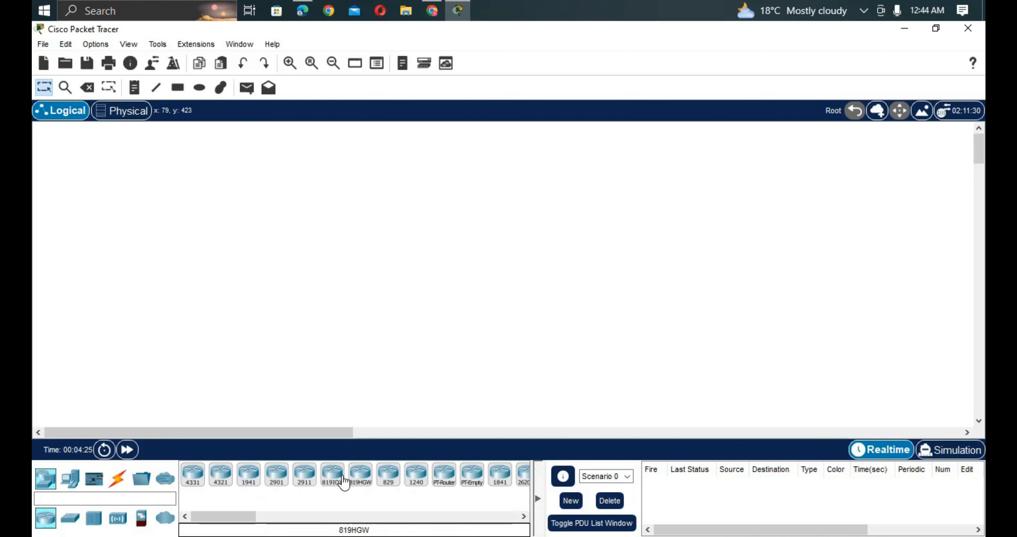
pyautogui.moveTo(501, 489); pyautogui.dragTo(418, 231)
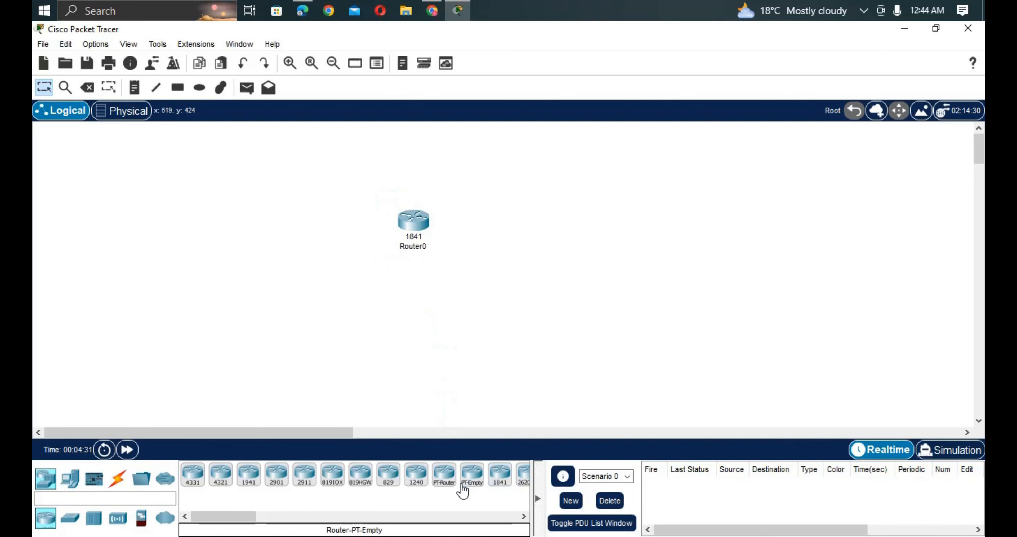
pyautogui.moveTo(499, 480); pyautogui.dragTo(577, 237)
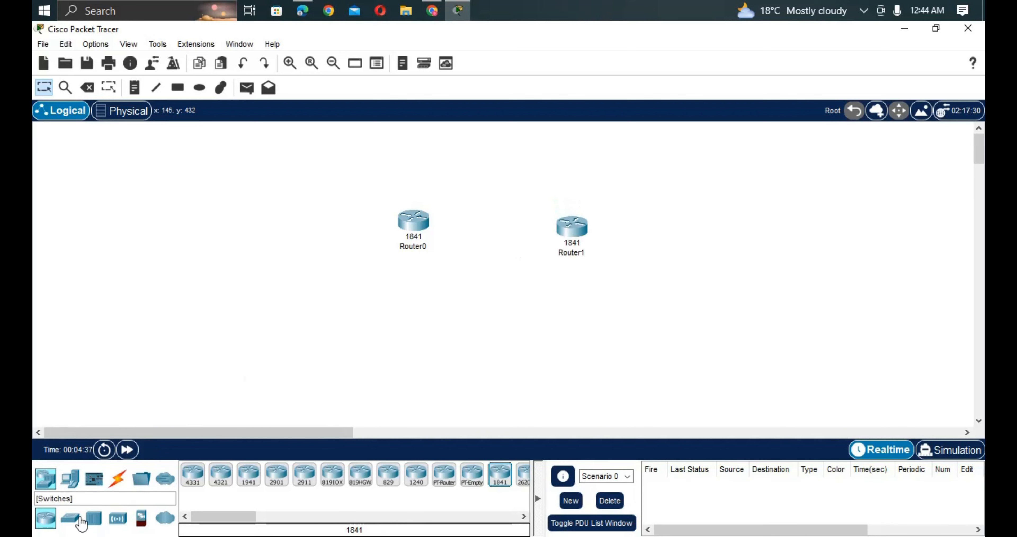
pyautogui.click(70, 517)
pyautogui.moveTo(189, 486); pyautogui.dragTo(302, 258)
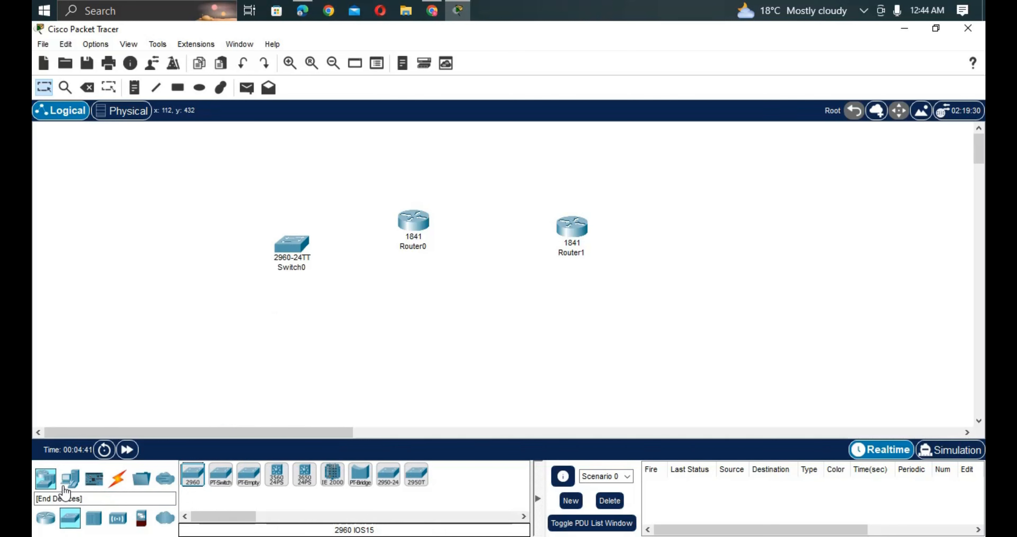
# Add two PC end devices, one beyond the switch and one beyond the second router.
pyautogui.click(70, 478)
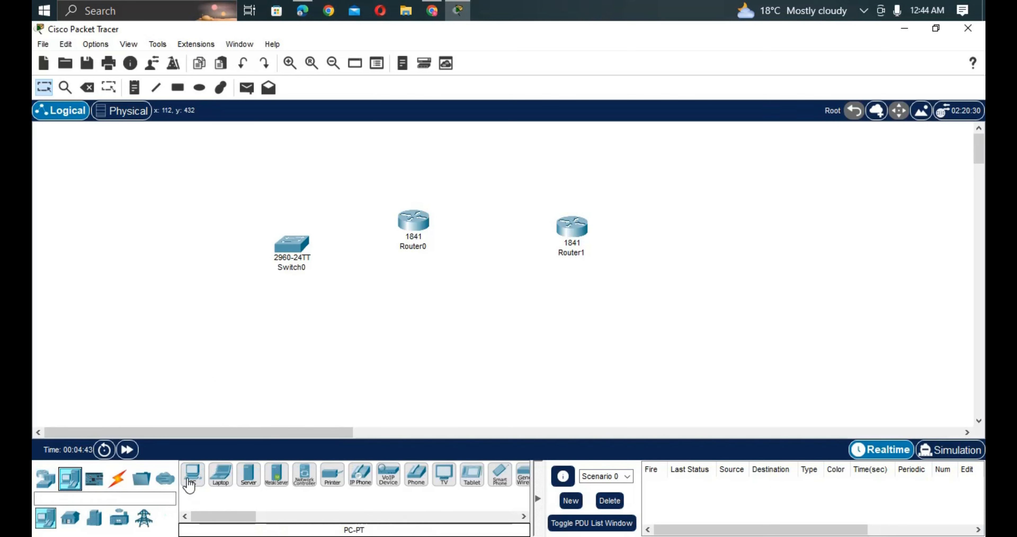
pyautogui.moveTo(192, 475); pyautogui.dragTo(108, 256)
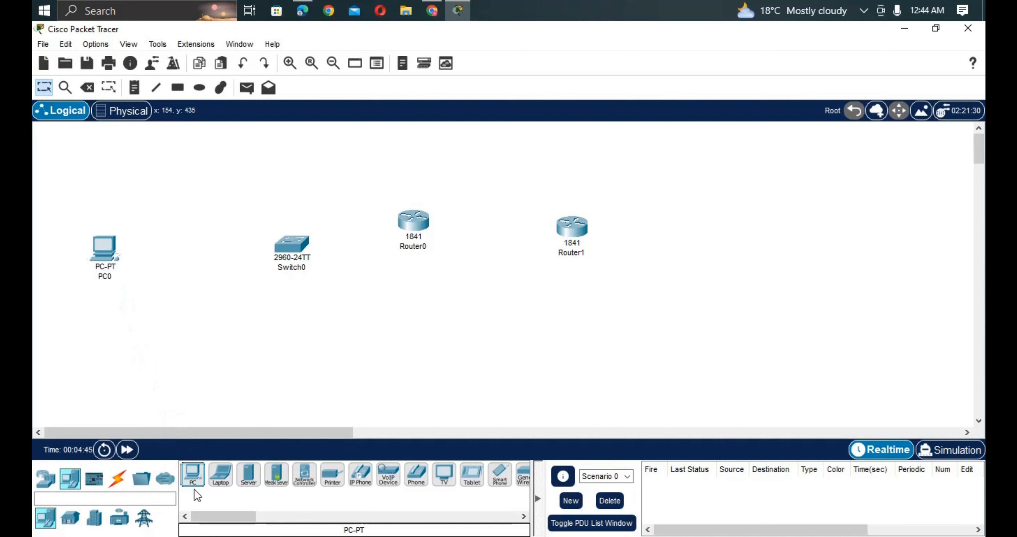
pyautogui.moveTo(198, 489); pyautogui.dragTo(716, 247)
# Line up Switch0, Router0, Router1 and PC1 in an evenly spaced row with PC0.
pyautogui.moveTo(291, 244); pyautogui.dragTo(248, 246)
pyautogui.moveTo(411, 224); pyautogui.dragTo(401, 239)
pyautogui.moveTo(577, 227); pyautogui.dragTo(575, 237)
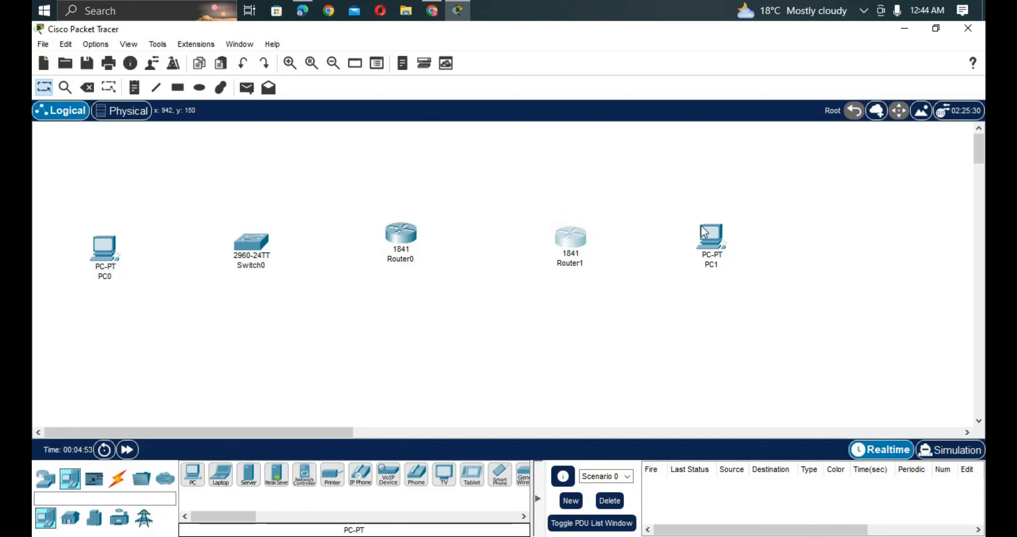
pyautogui.moveTo(718, 231); pyautogui.dragTo(716, 239)
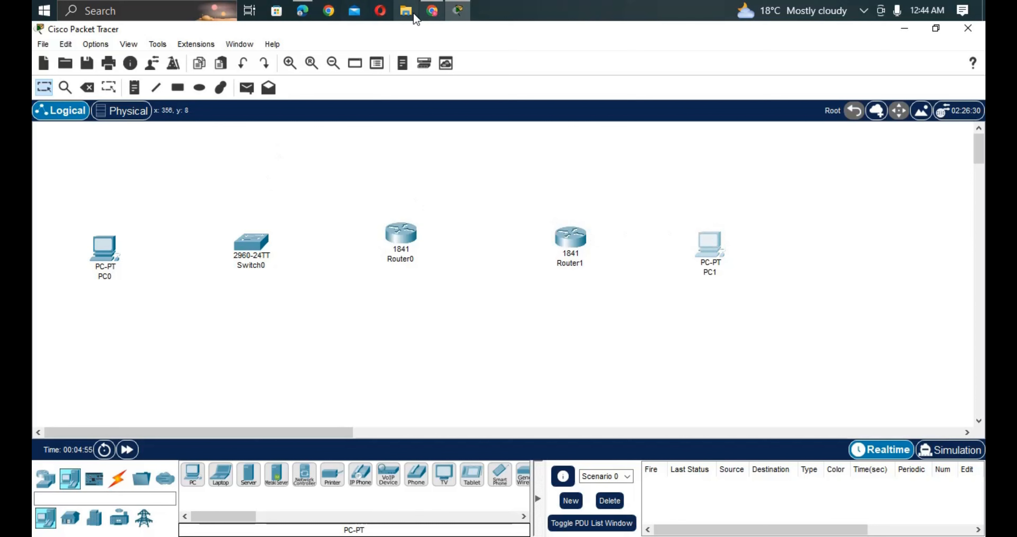
# Check the lab's topology diagram and connect Router0 FastEthernet0/0 to Switch0 FastEthernet0/1 with a copper straight-through cable.
pyautogui.click(302, 10)
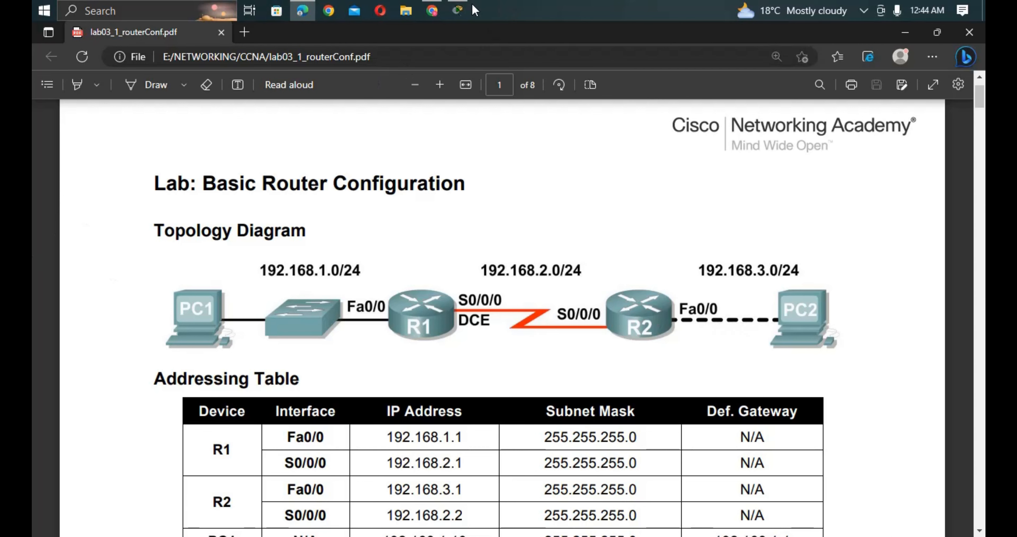
pyautogui.click(458, 11)
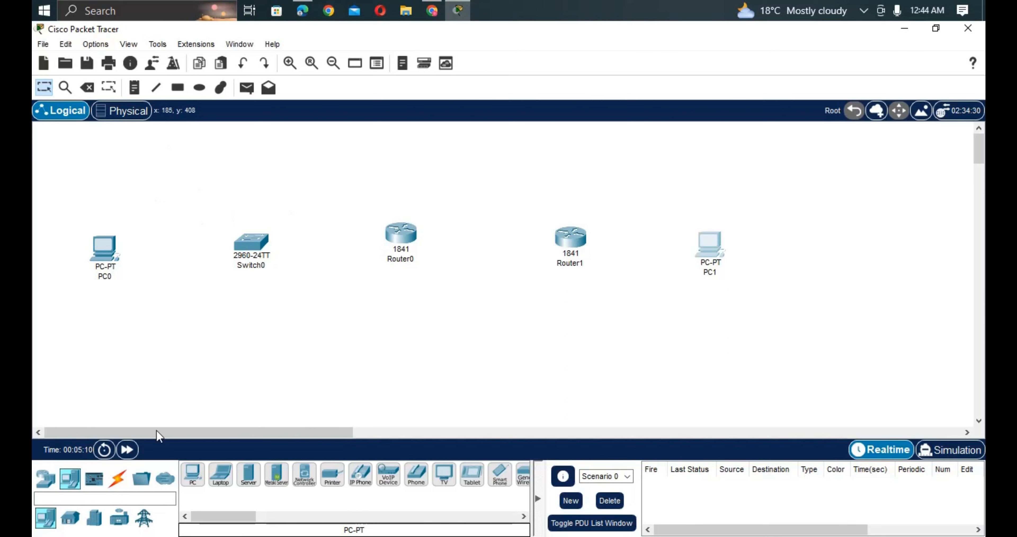
pyautogui.click(117, 478)
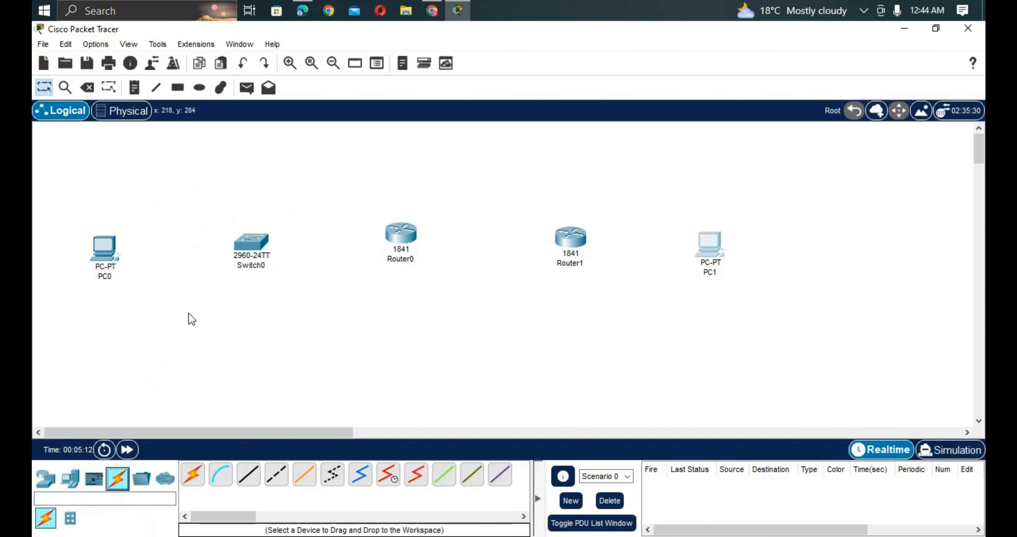
pyautogui.click(248, 474)
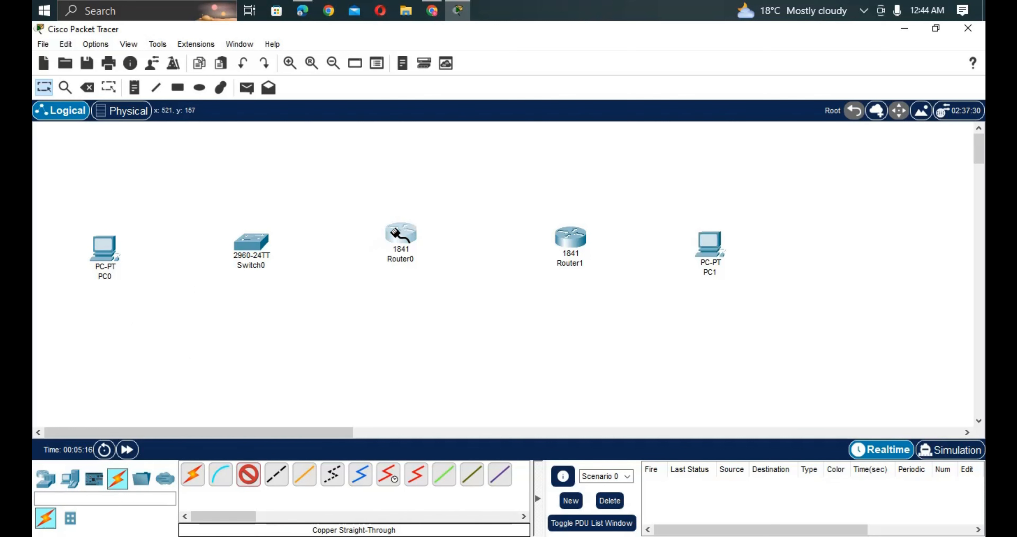
pyautogui.click(395, 233)
pyautogui.click(431, 287)
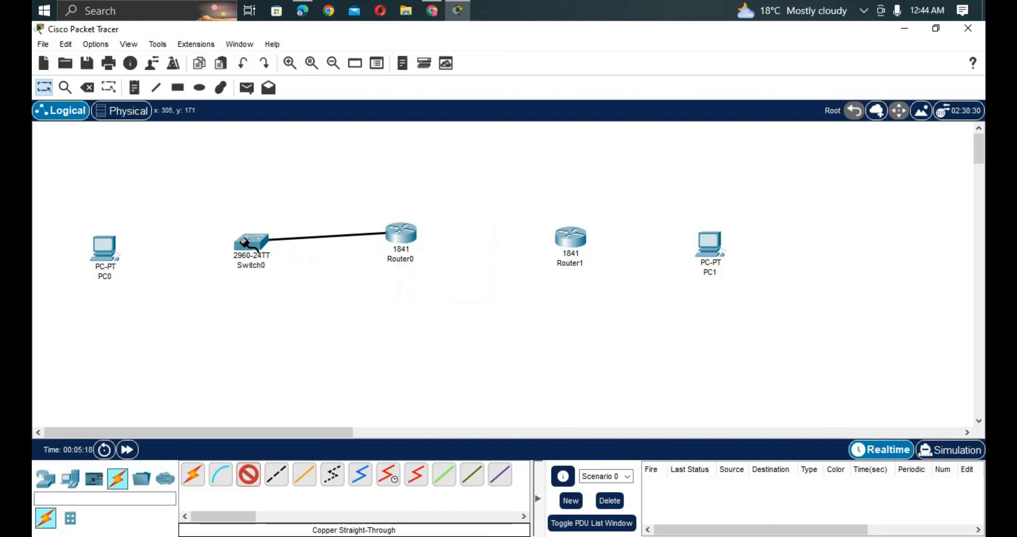
pyautogui.click(257, 242)
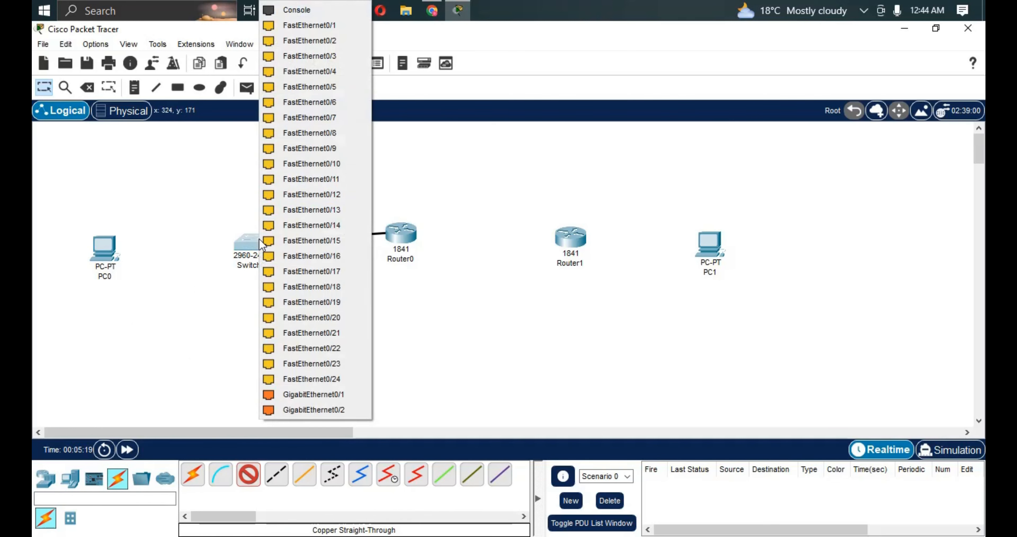
pyautogui.click(303, 31)
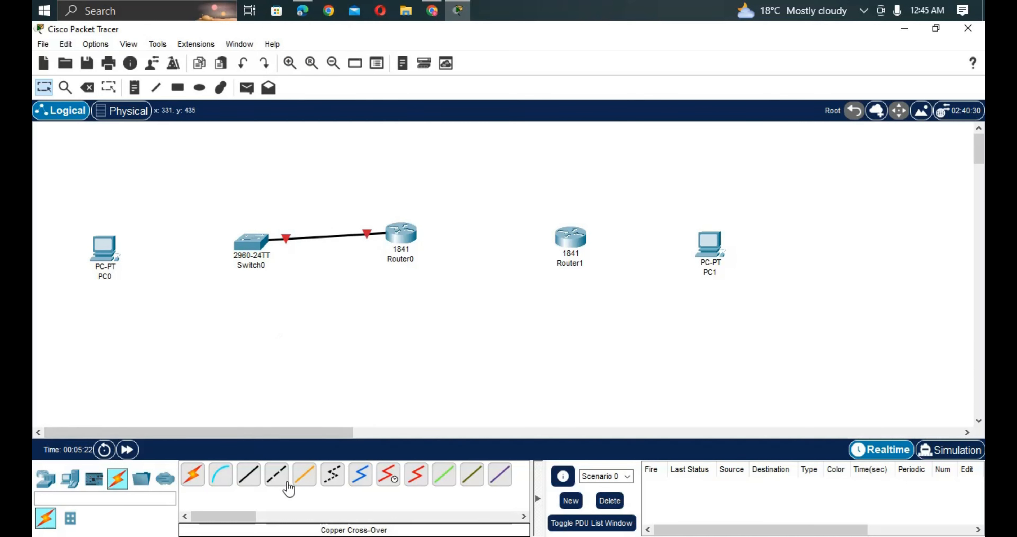
# Connect Switch0 FastEthernet0/2 to PC0 FastEthernet0 with a copper straight-through cable.
pyautogui.click(249, 474)
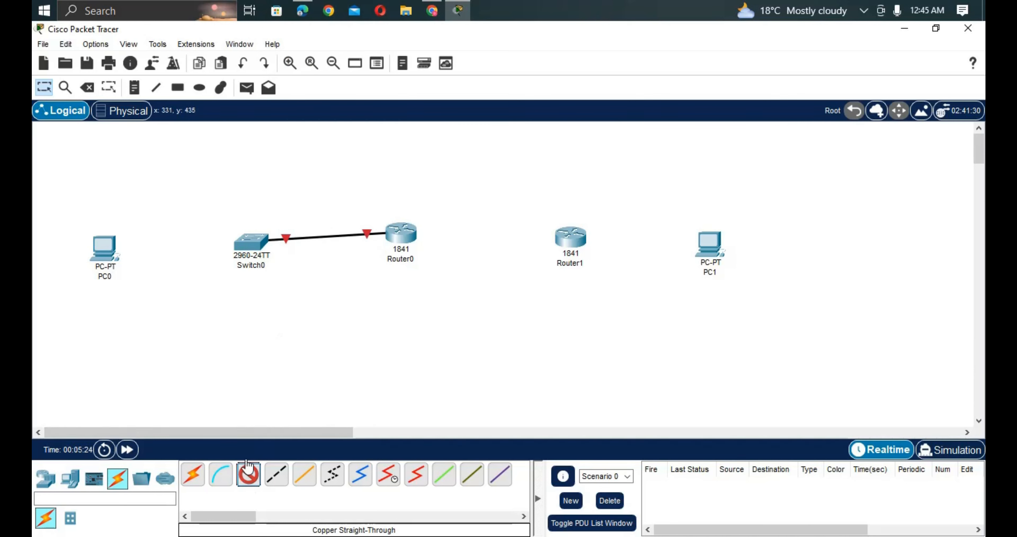
pyautogui.click(251, 242)
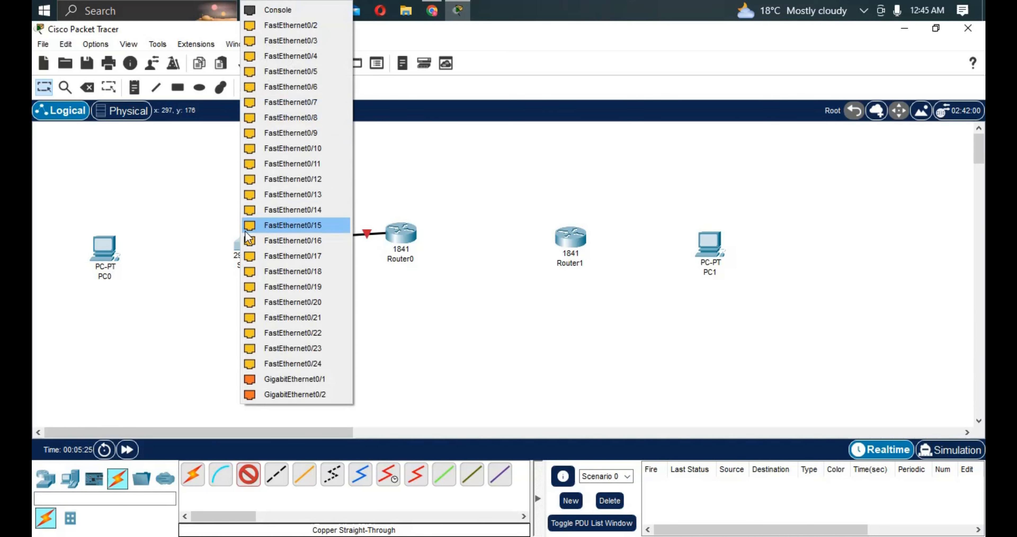
pyautogui.click(295, 25)
pyautogui.click(104, 248)
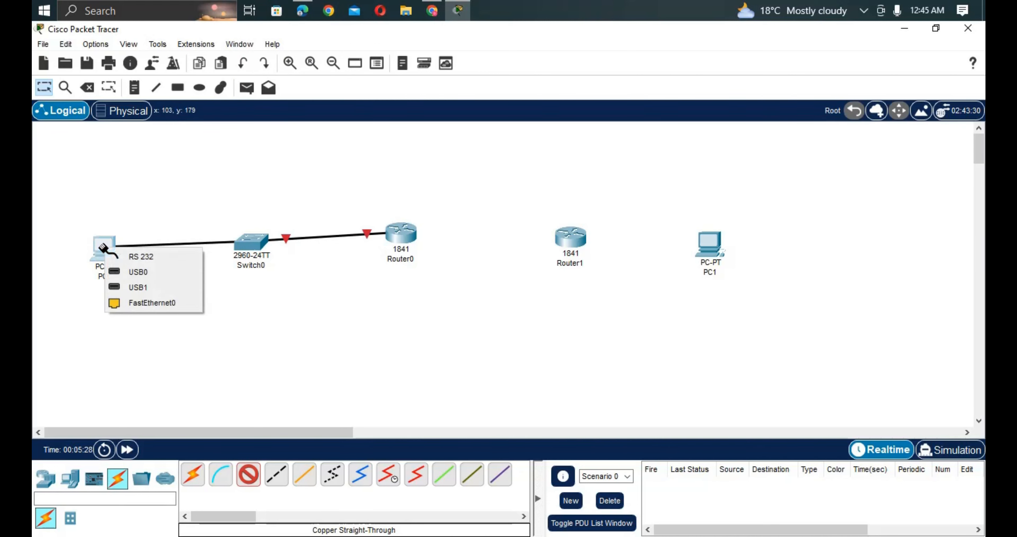
pyautogui.click(163, 303)
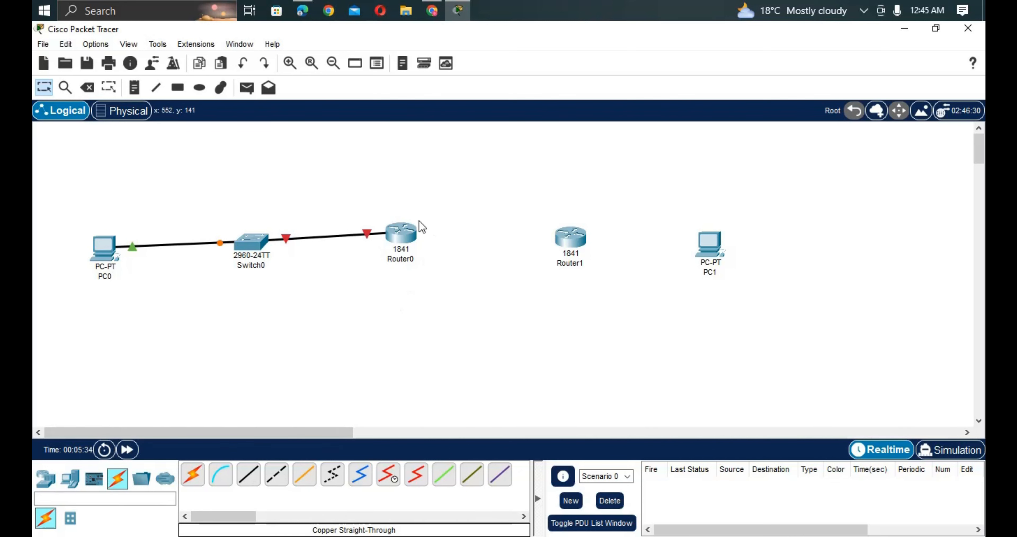
pyautogui.click(249, 473)
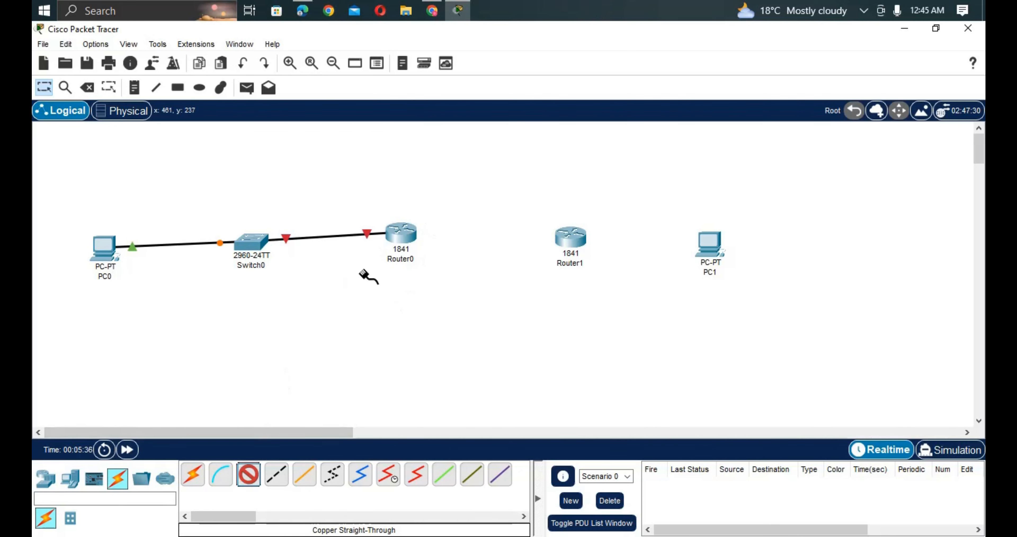
pyautogui.click(404, 231)
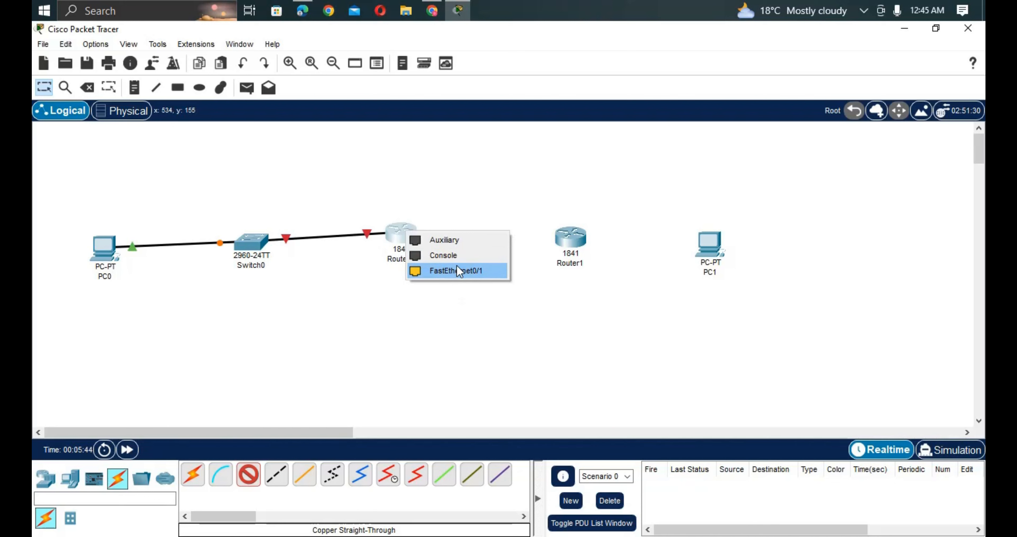
pyautogui.click(504, 307)
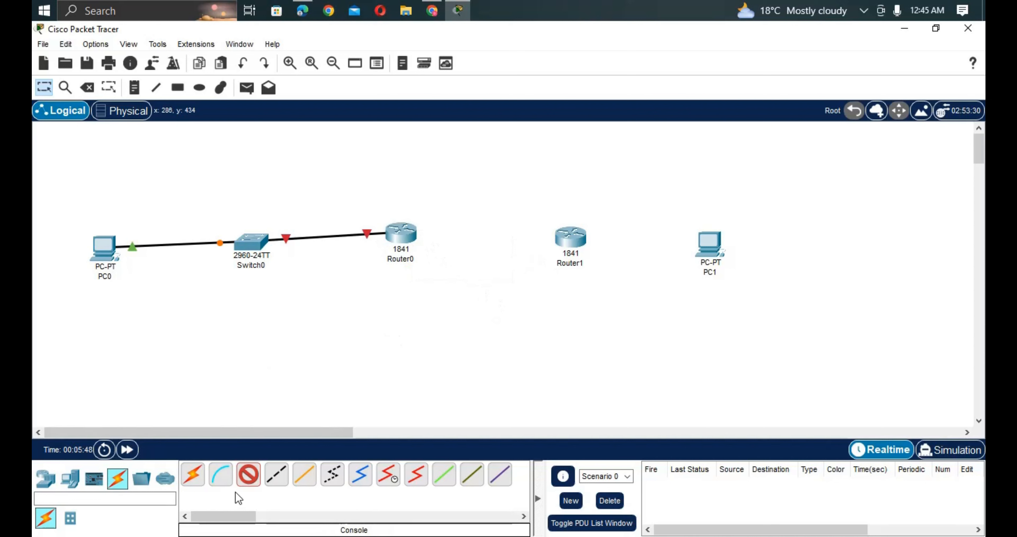
pyautogui.click(246, 476)
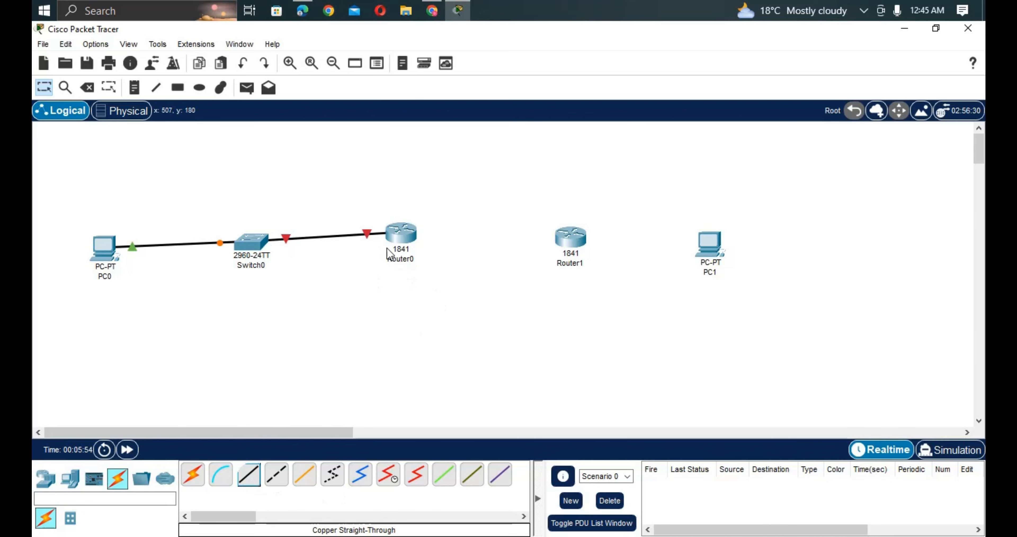
# Power off Router0, install a WIC-2T module in its free slot, and power the router back on.
pyautogui.click(410, 236)
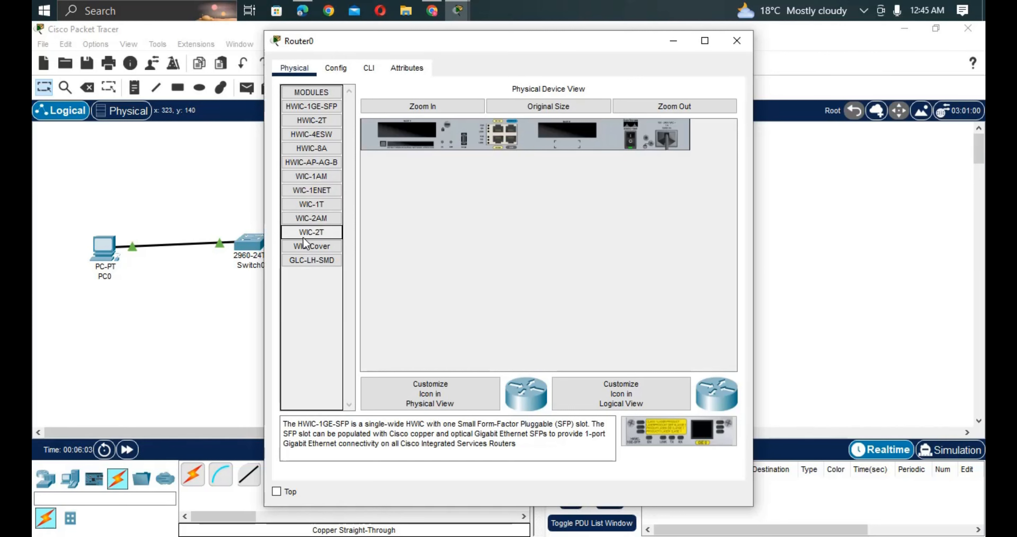
pyautogui.click(321, 233)
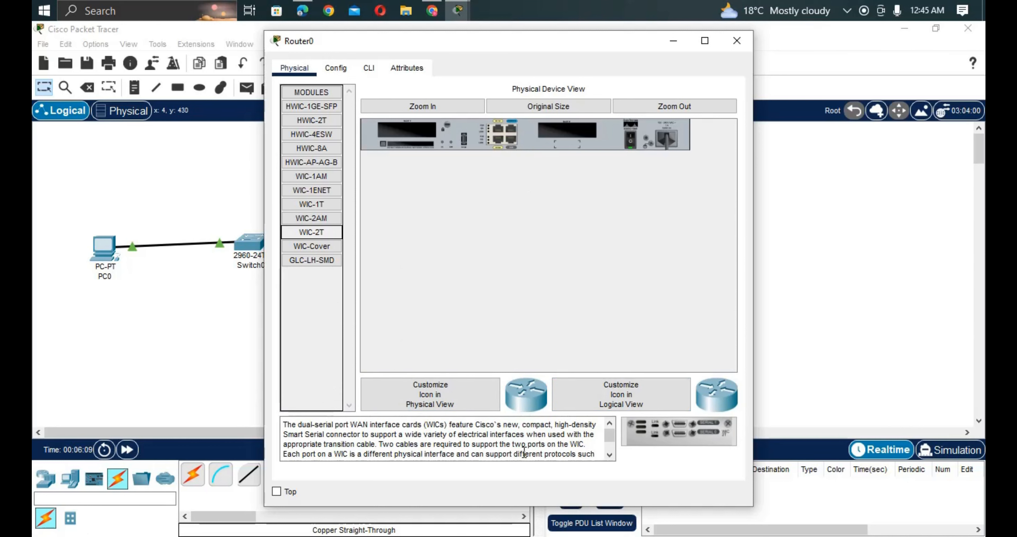
pyautogui.click(631, 143)
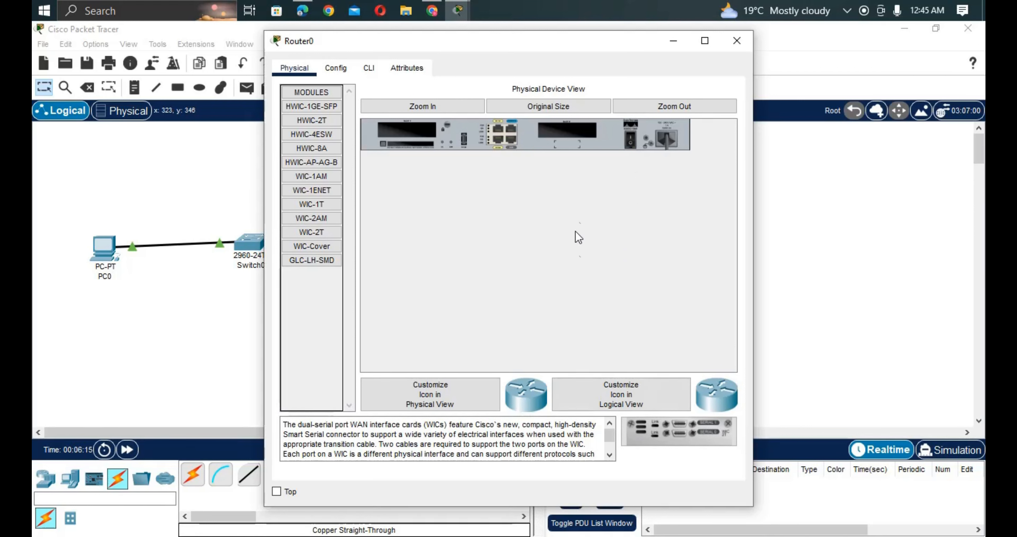
pyautogui.moveTo(676, 438); pyautogui.dragTo(563, 131)
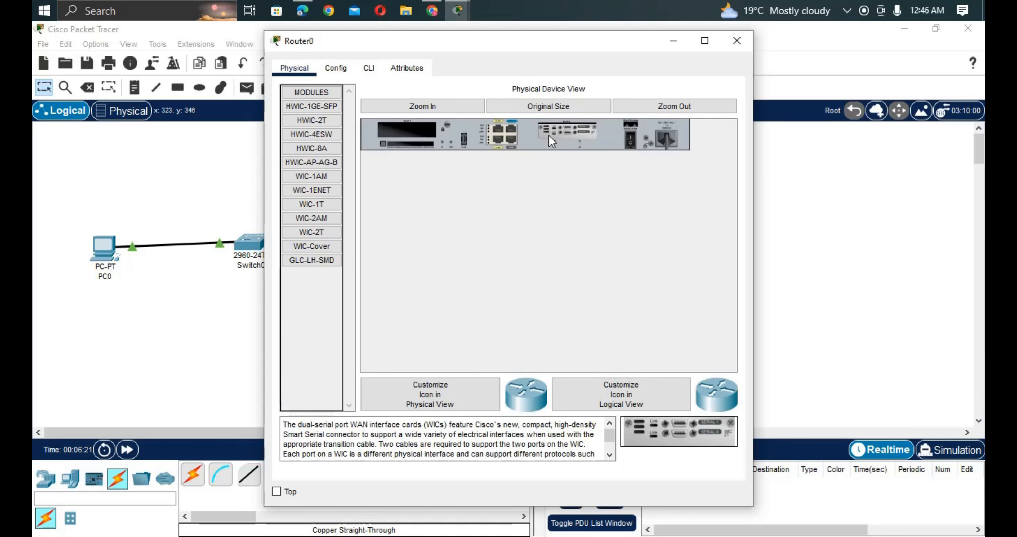
pyautogui.click(631, 140)
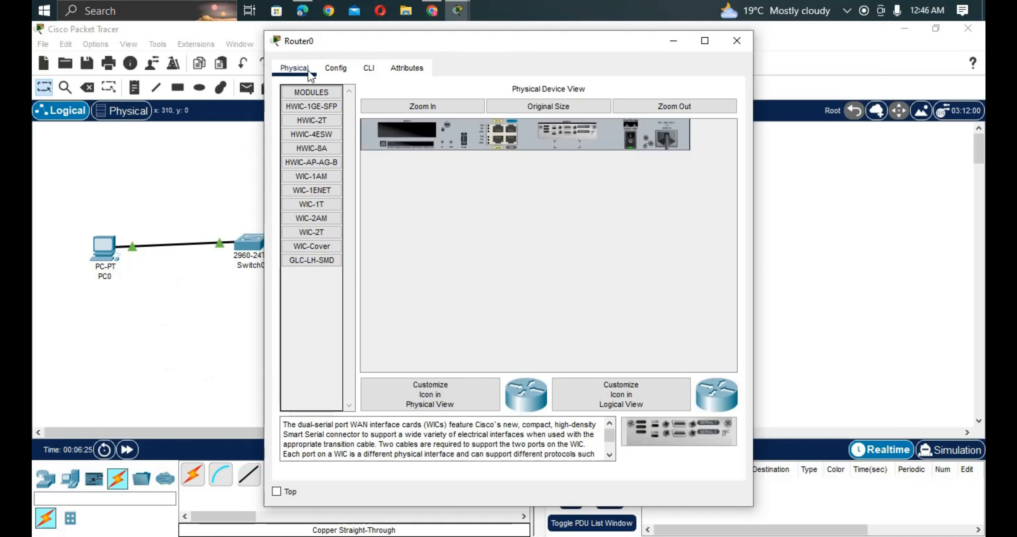
# Check Router0's configuration page for its serial interfaces and close the router's window.
pyautogui.click(346, 63)
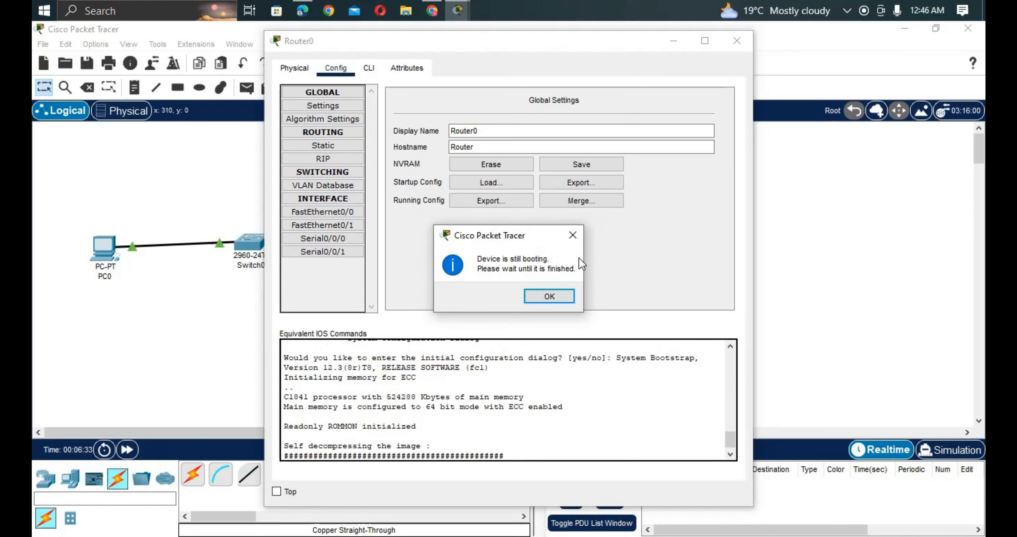
pyautogui.click(562, 294)
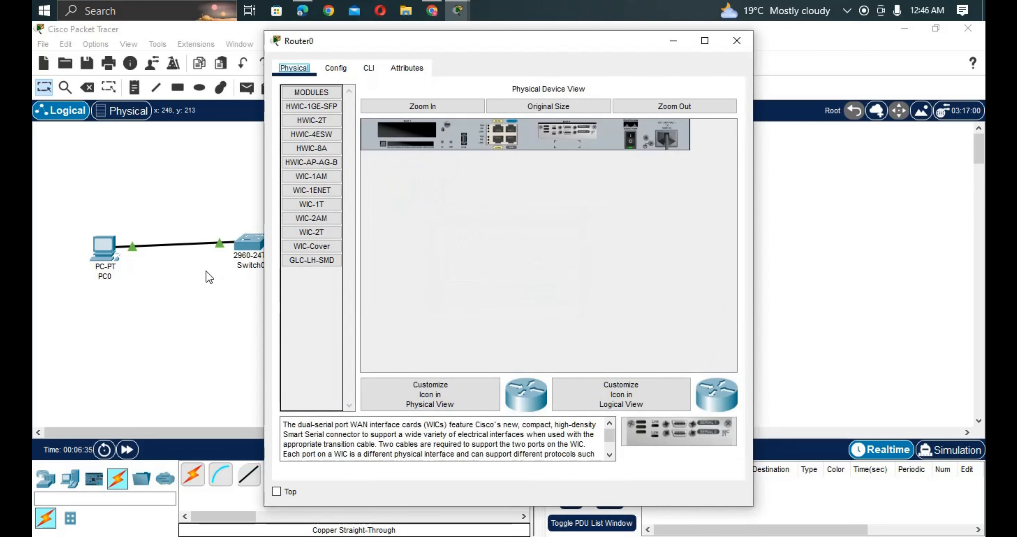
pyautogui.click(227, 240)
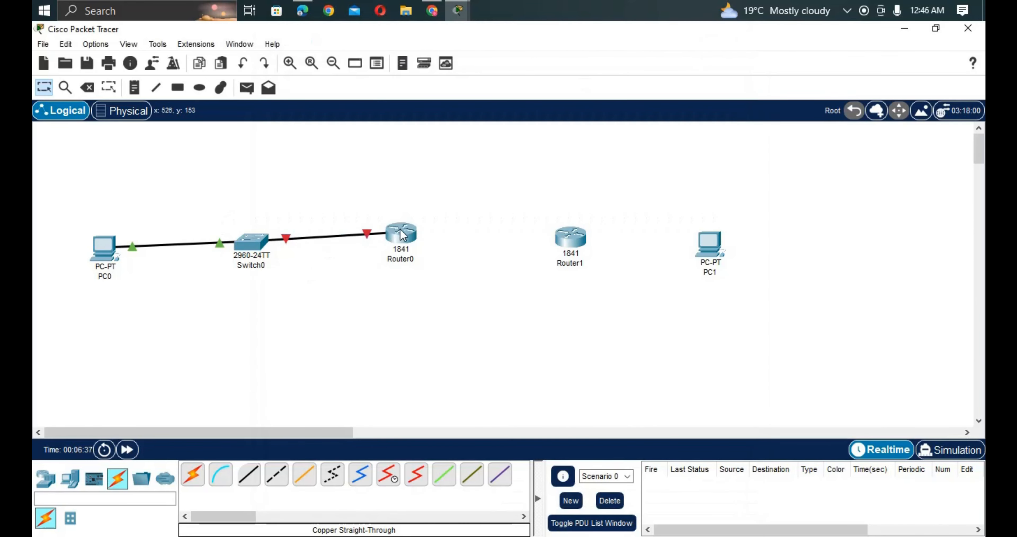
# Straighten Router0's position, power off Router1, install a WIC-2T module in its free slot, and power it back on.
pyautogui.moveTo(415, 235); pyautogui.dragTo(416, 243)
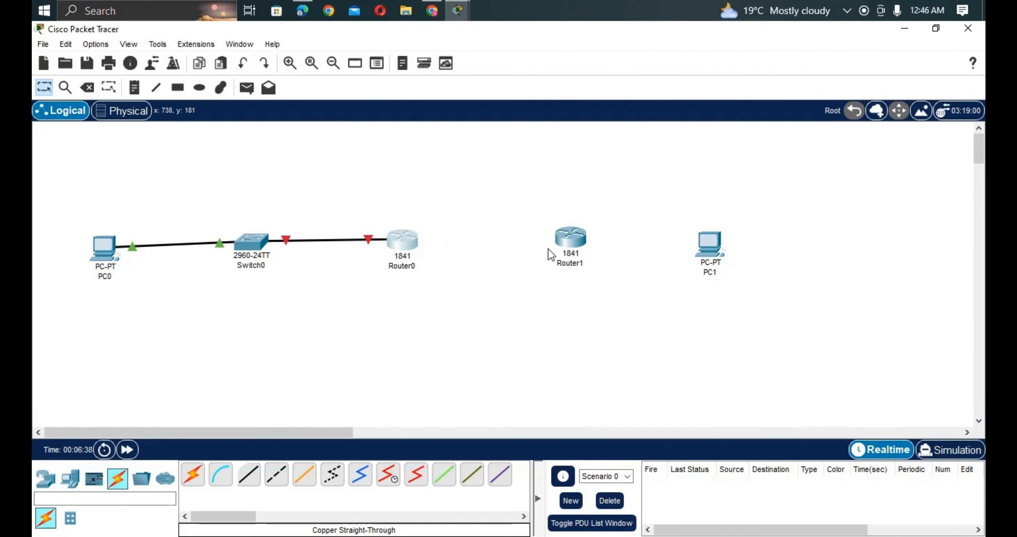
pyautogui.click(571, 242)
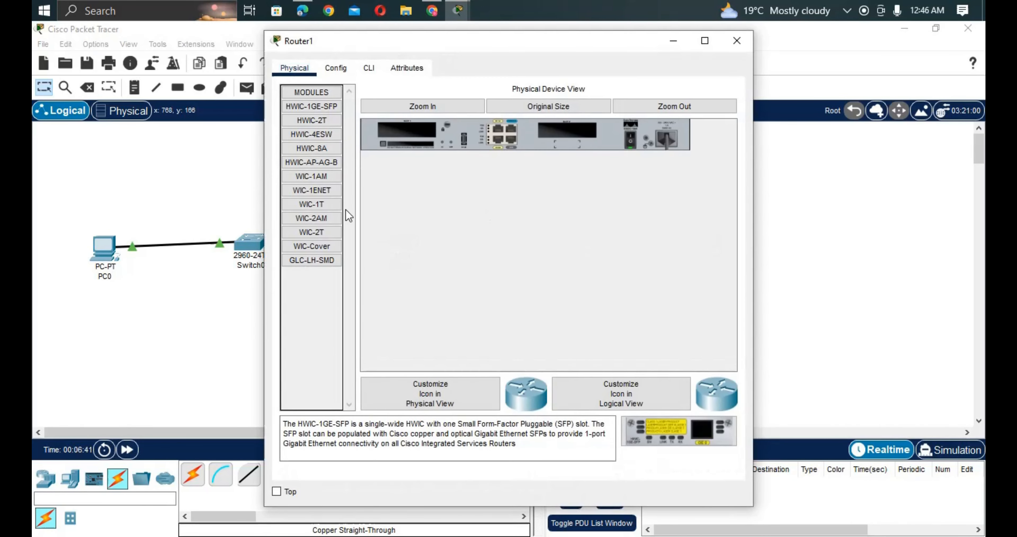
pyautogui.click(329, 233)
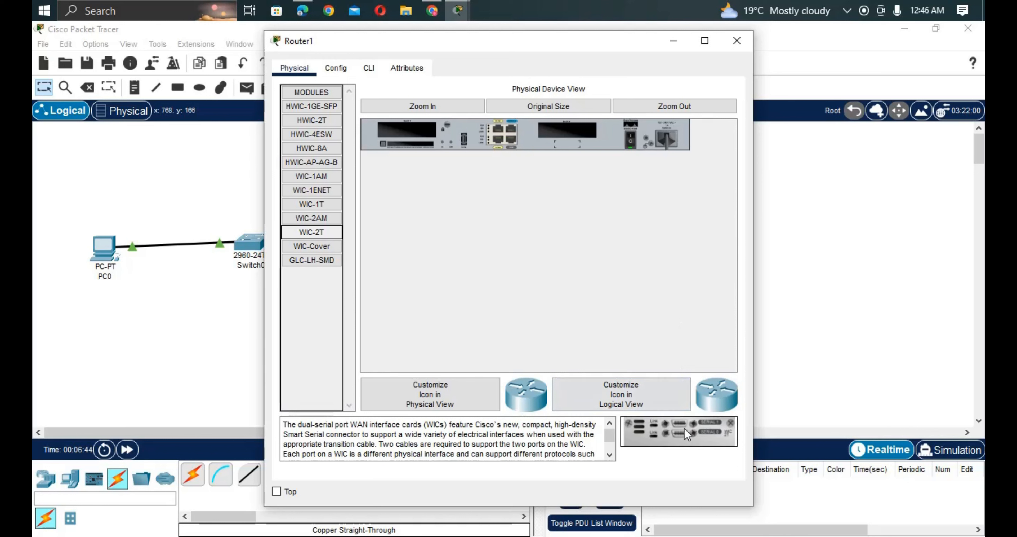
pyautogui.click(631, 140)
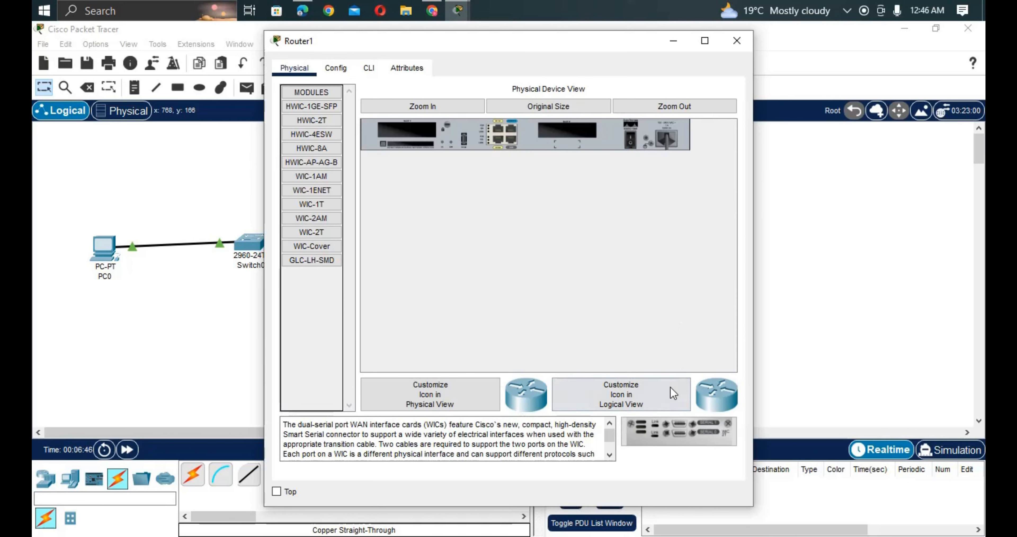
pyautogui.moveTo(679, 430); pyautogui.dragTo(566, 132)
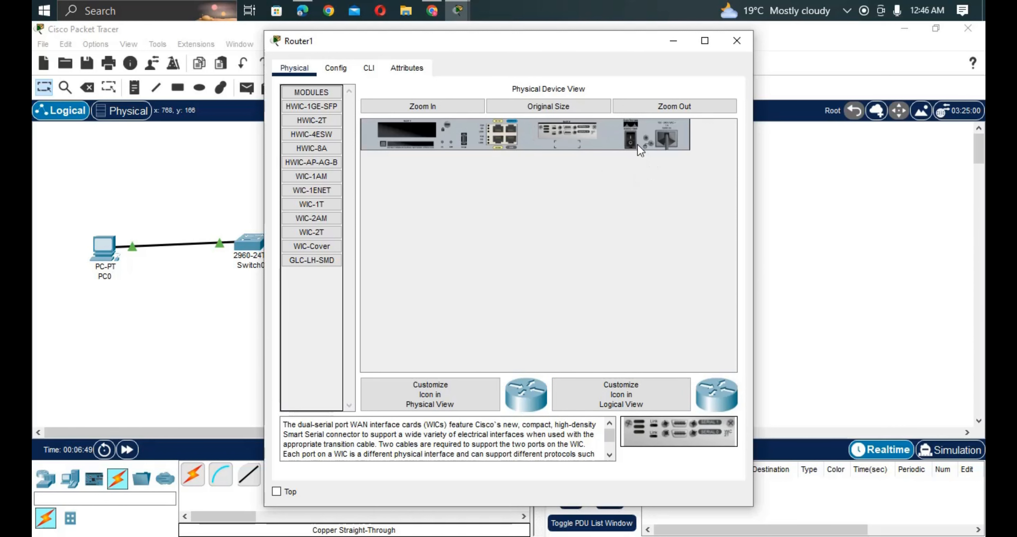
pyautogui.click(634, 141)
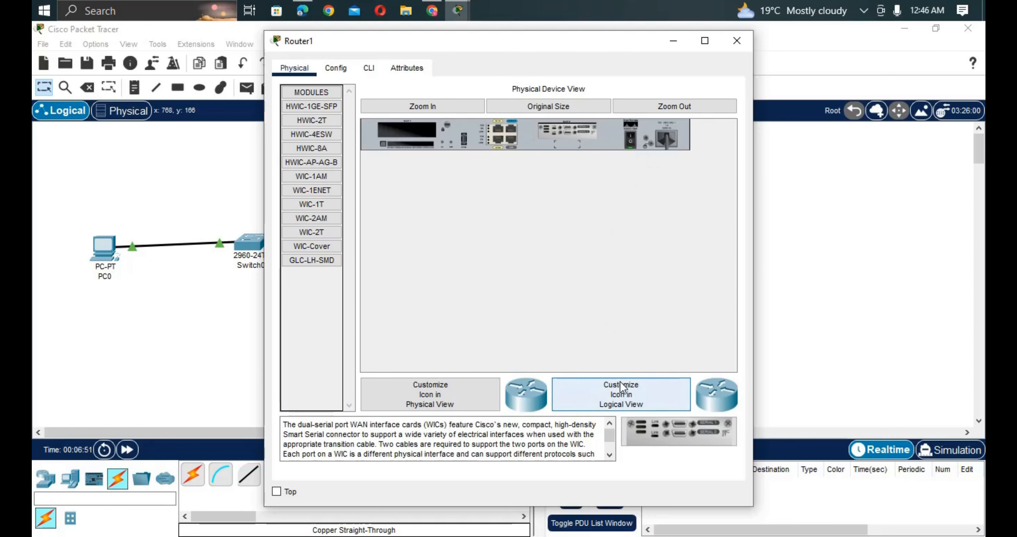
pyautogui.click(211, 208)
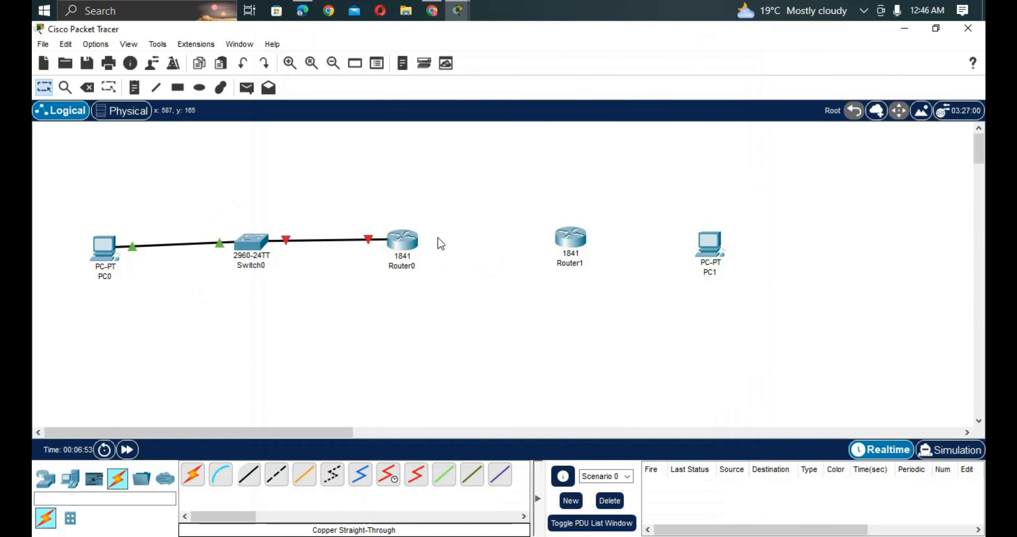
# Check the configuration pages of Router0 and Router1 for their serial interfaces.
pyautogui.click(410, 242)
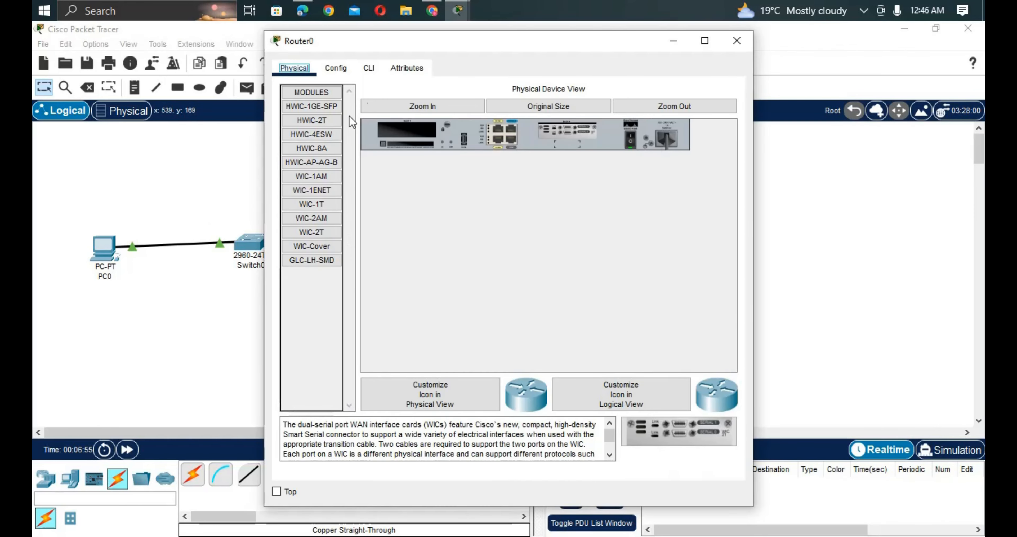
pyautogui.click(342, 70)
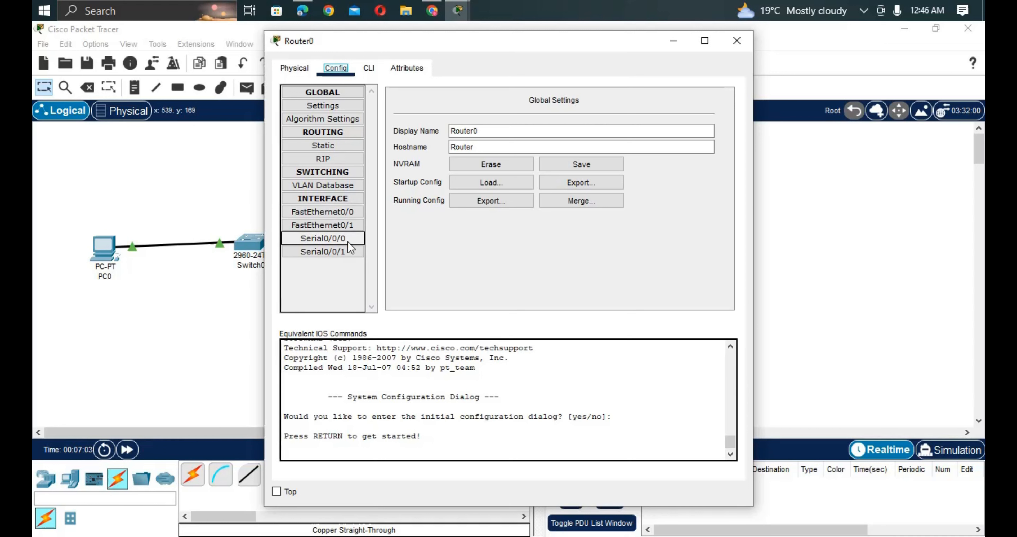
pyautogui.click(210, 285)
pyautogui.click(577, 240)
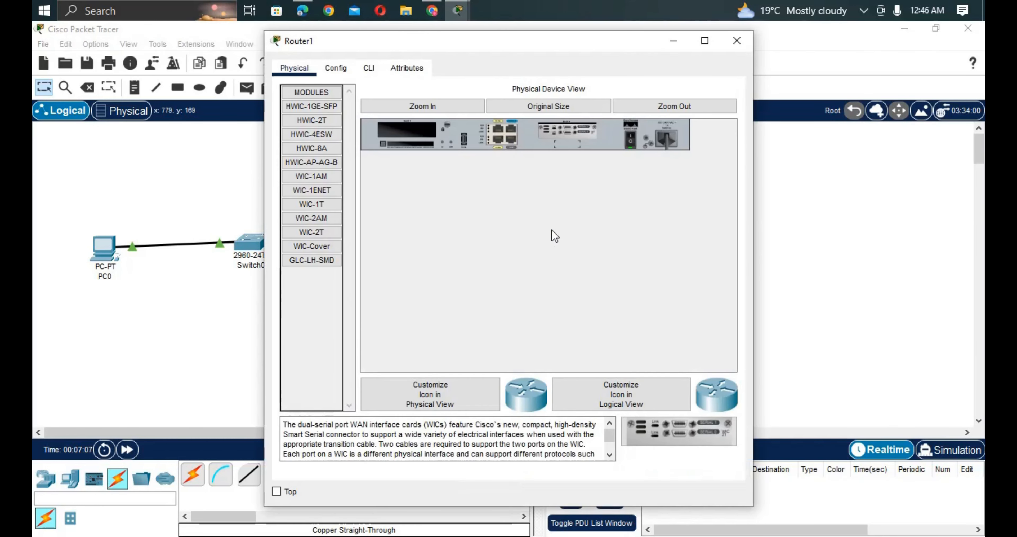
pyautogui.click(340, 67)
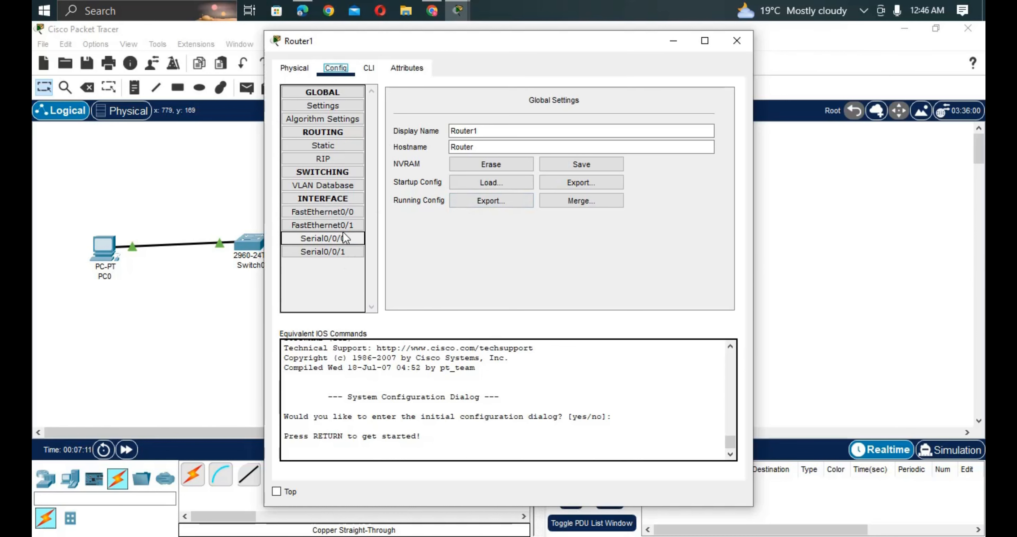
pyautogui.click(229, 193)
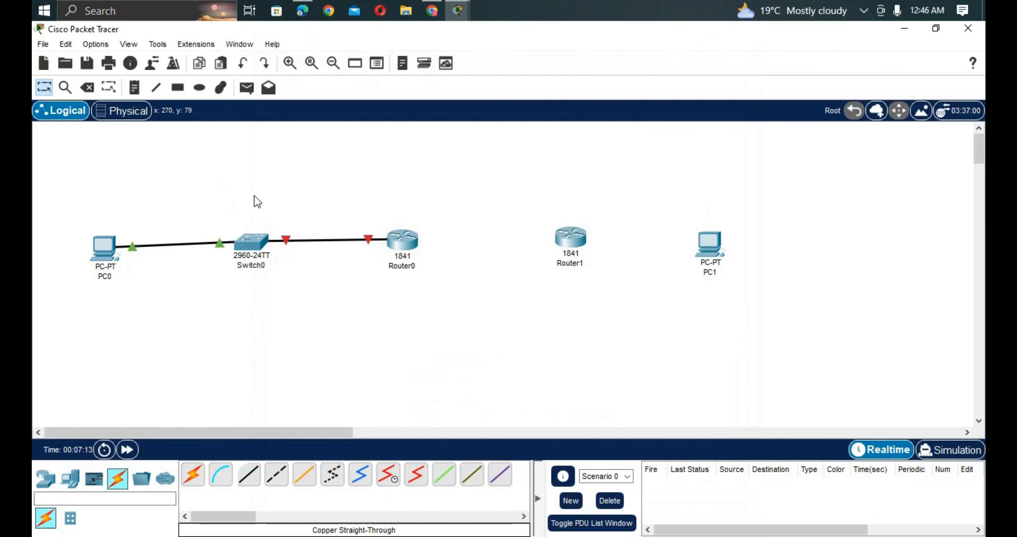
# Check the lab's topology diagram and connect Router0 Serial0/0/0 to Router1 Serial0/0/0 with a Serial DCE cable.
pyautogui.click(247, 478)
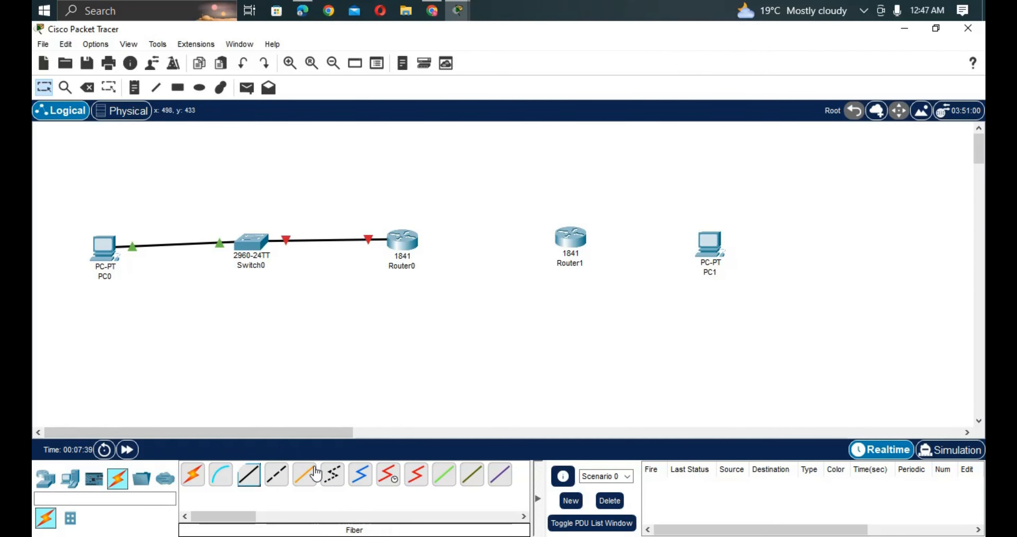
pyautogui.click(303, 11)
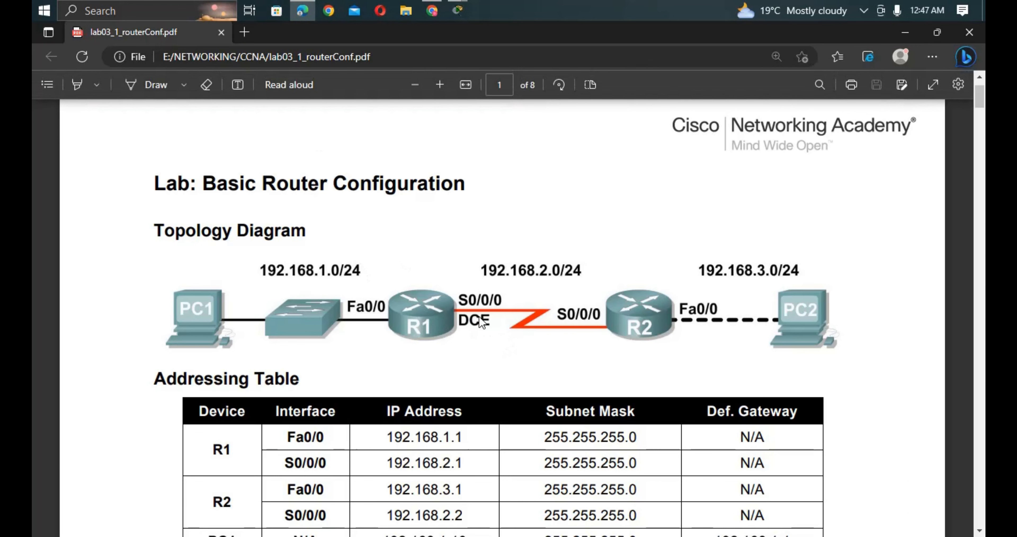
pyautogui.moveTo(469, 6)
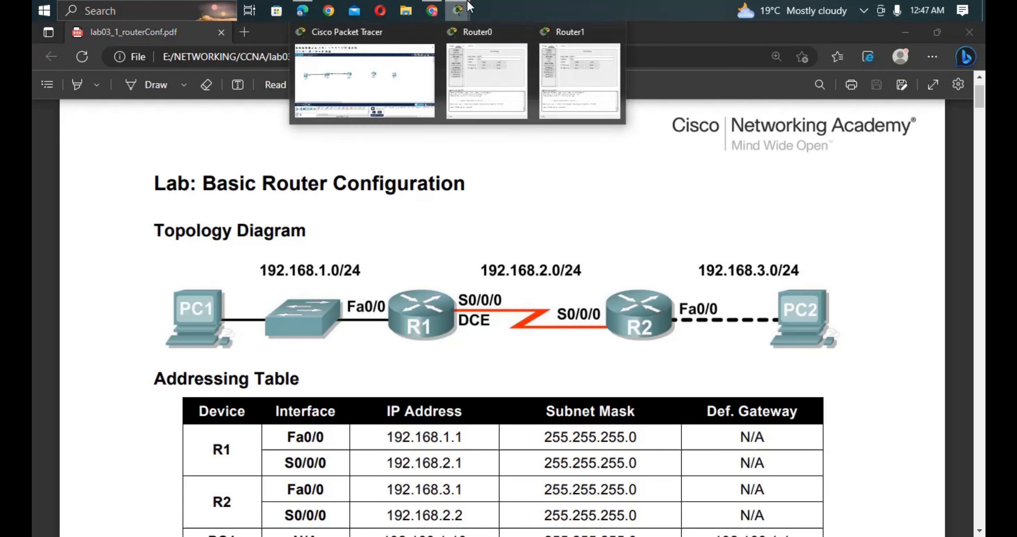
pyautogui.click(380, 75)
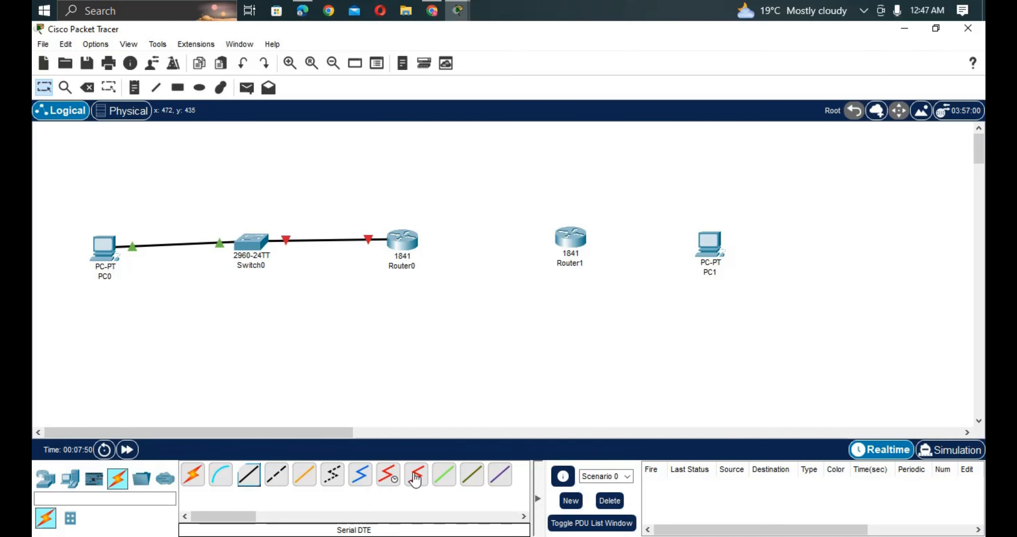
pyautogui.click(388, 475)
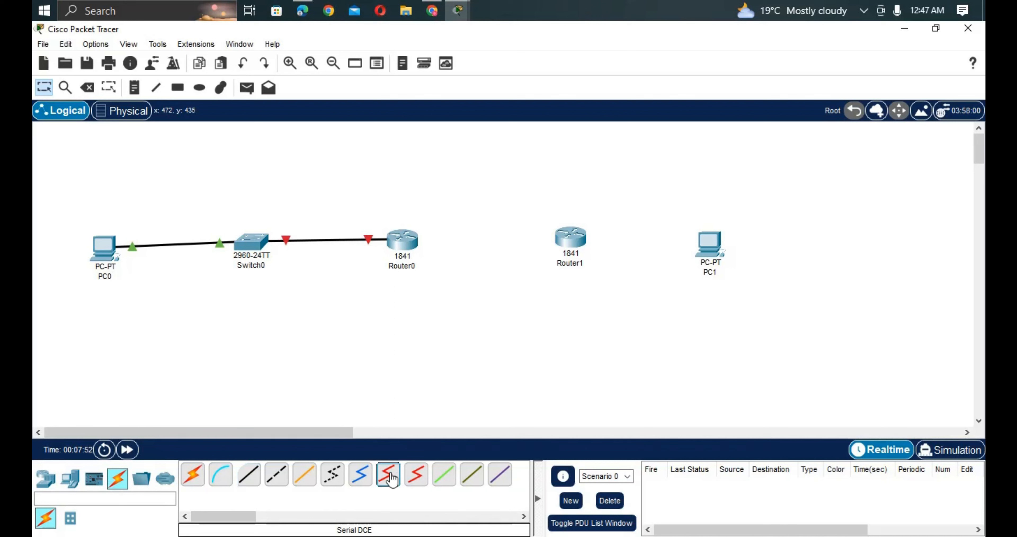
pyautogui.click(402, 238)
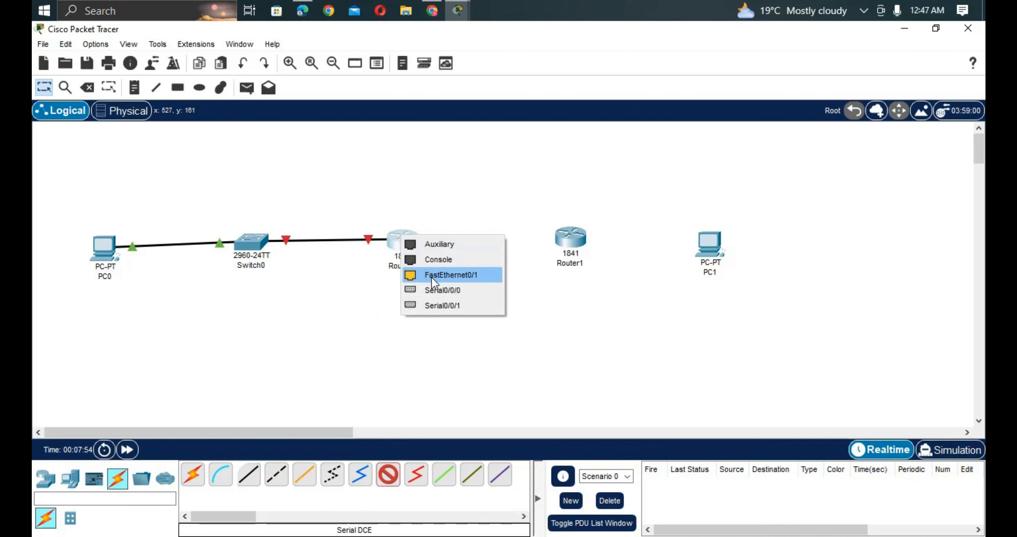
pyautogui.click(440, 290)
pyautogui.click(572, 236)
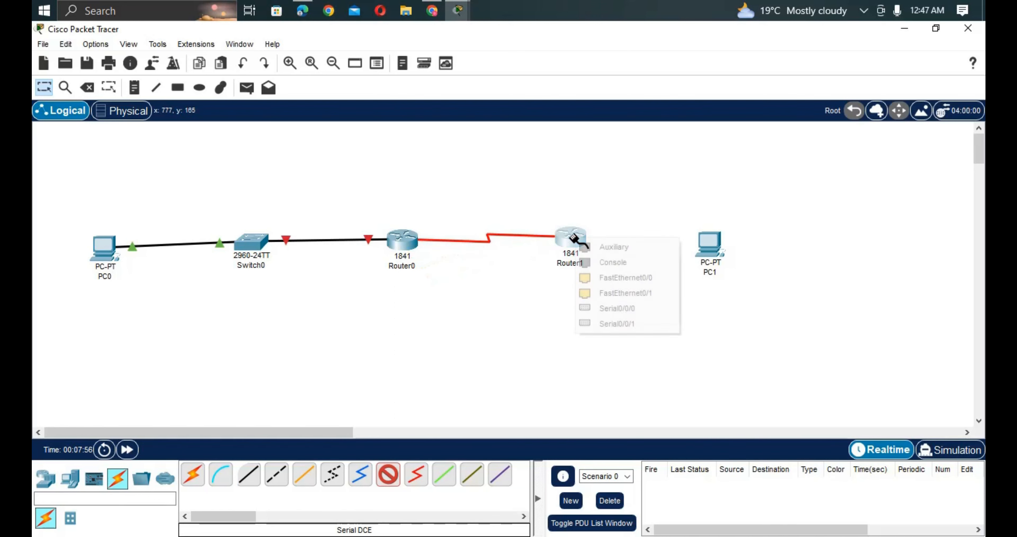
pyautogui.click(608, 308)
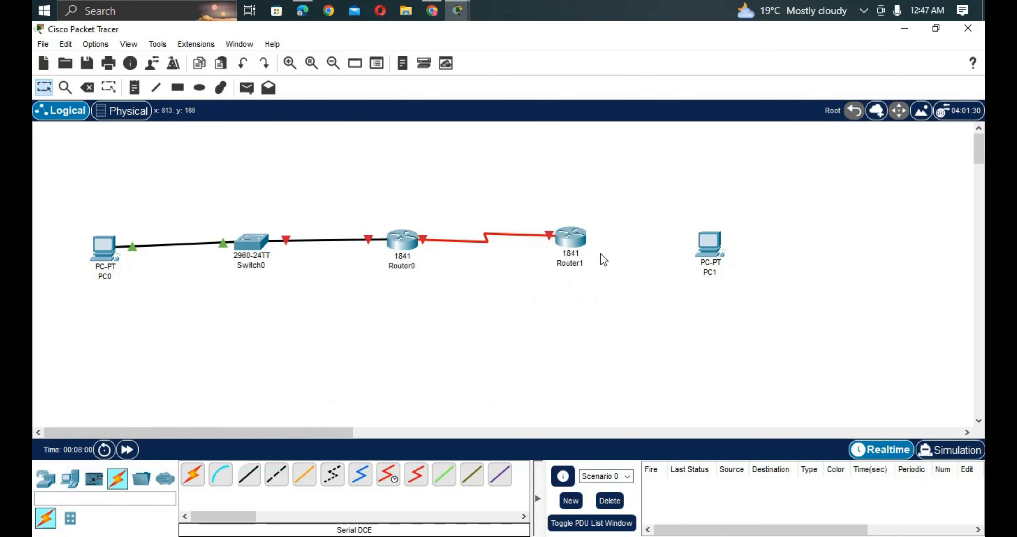
pyautogui.moveTo(576, 244); pyautogui.dragTo(580, 247)
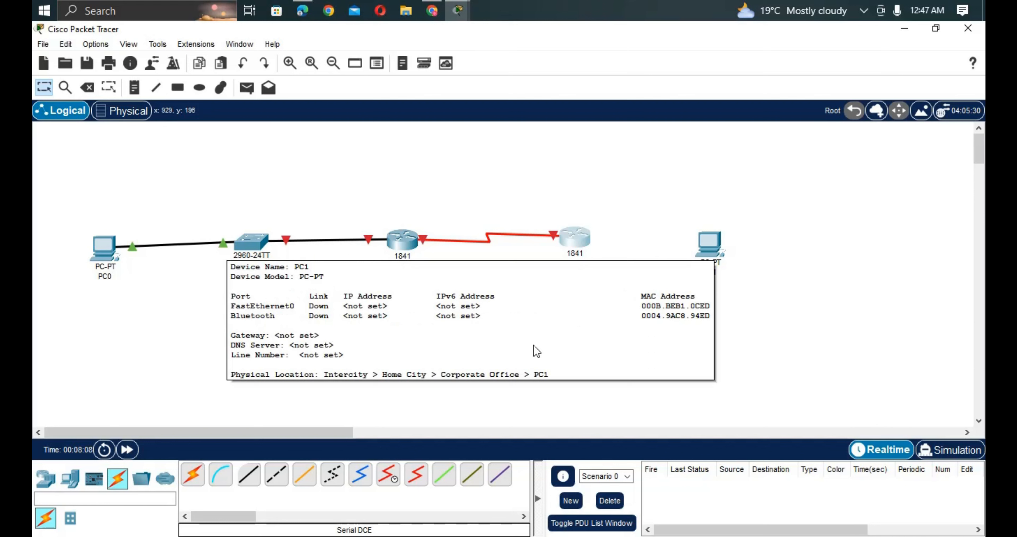
# Connect Router1 FastEthernet0/0 to PC1 FastEthernet0 with a copper cross-over cable.
pyautogui.click(281, 479)
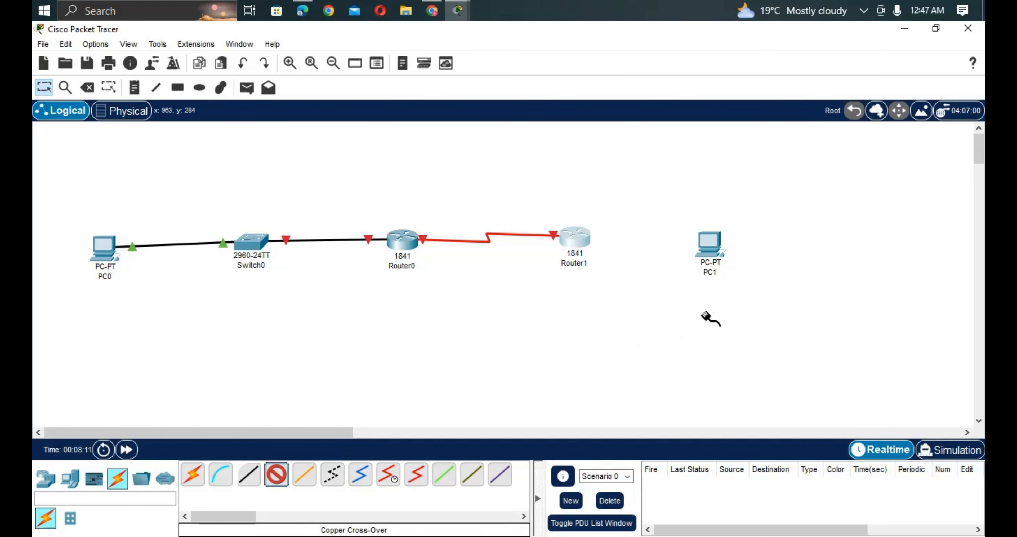
pyautogui.click(579, 238)
pyautogui.click(633, 277)
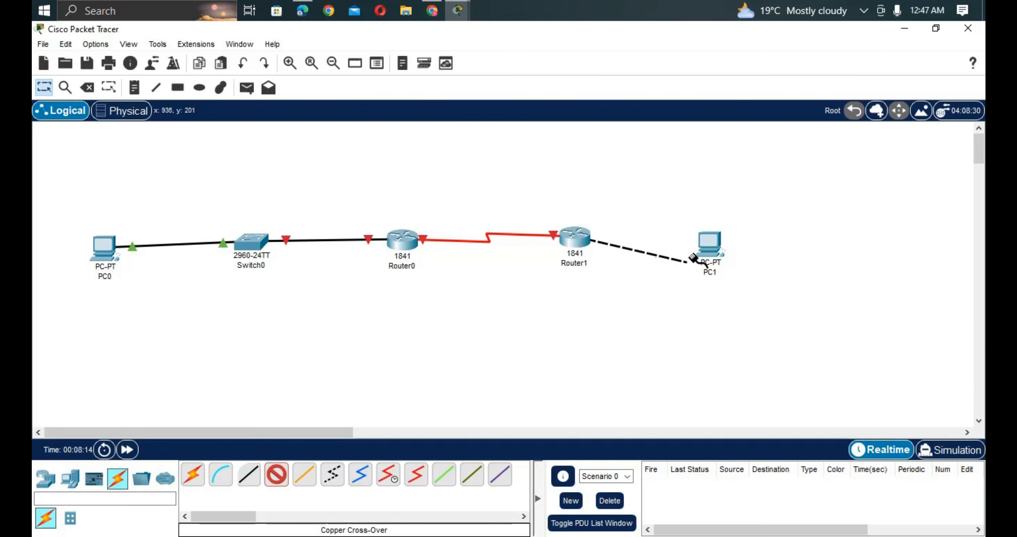
pyautogui.click(709, 243)
pyautogui.click(750, 297)
# Review the lab's addressing table and line up Switch0, Router0, Router1 and PC1 in a straight row with PC0.
pyautogui.moveTo(259, 245); pyautogui.dragTo(260, 240)
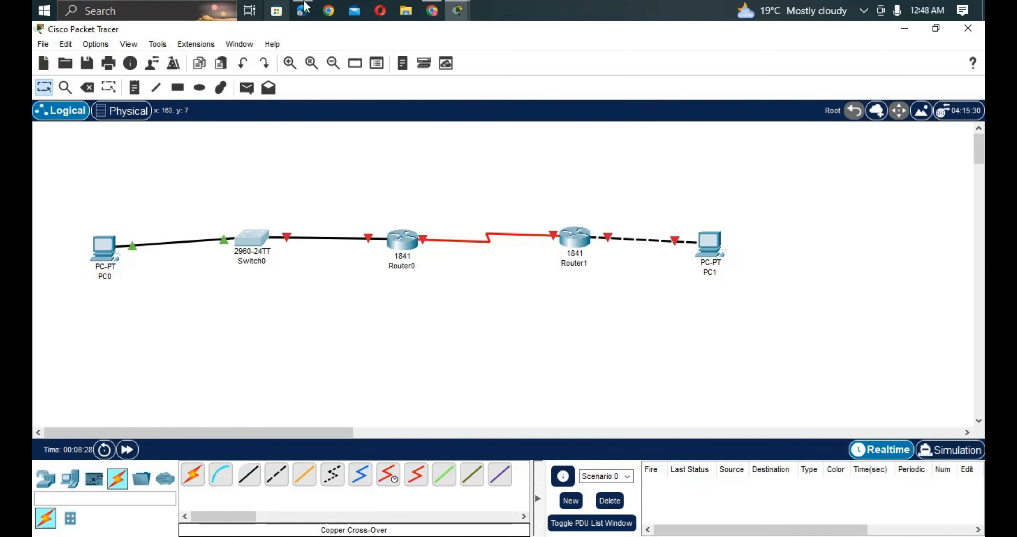
pyautogui.click(303, 10)
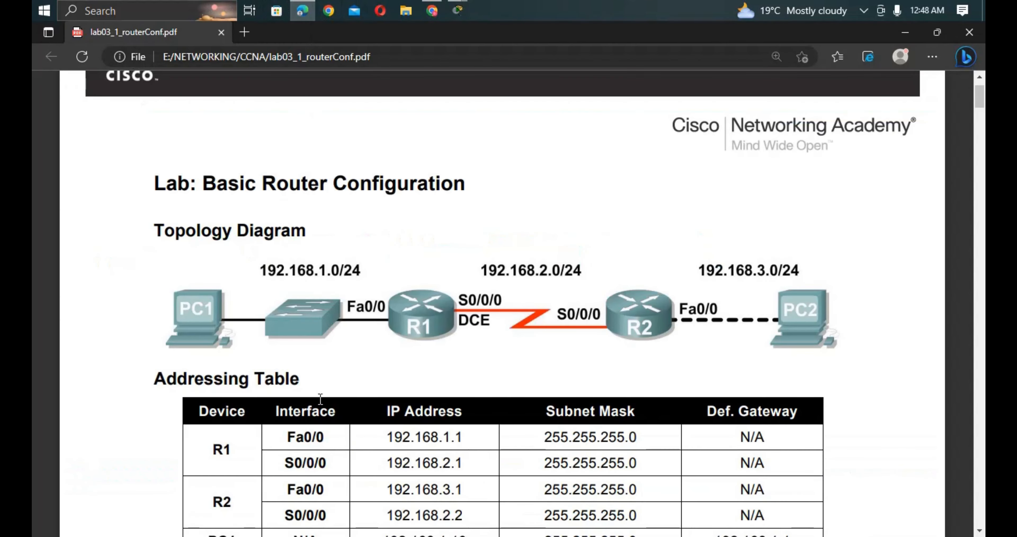
pyautogui.scroll(-2, 397, 442)
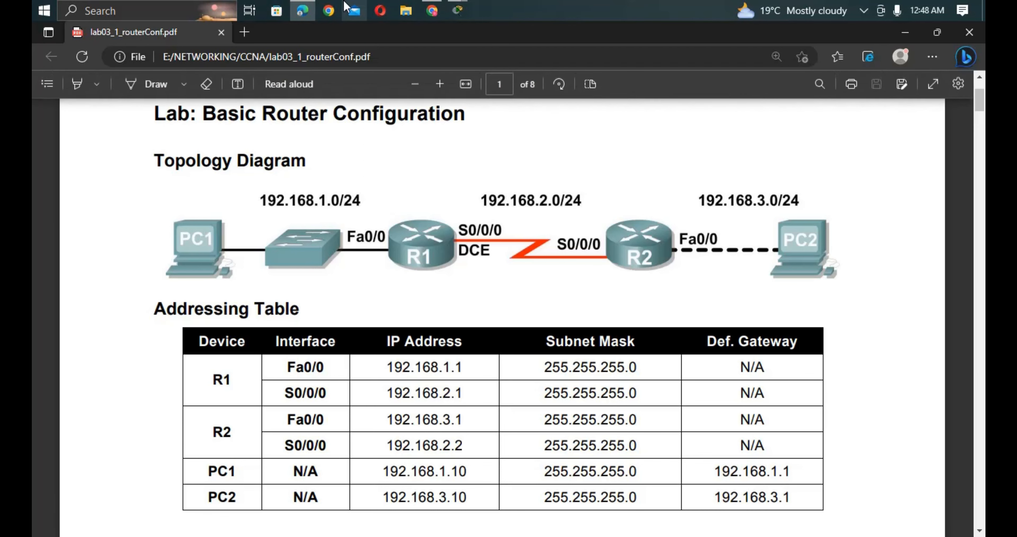
pyautogui.moveTo(457, 11)
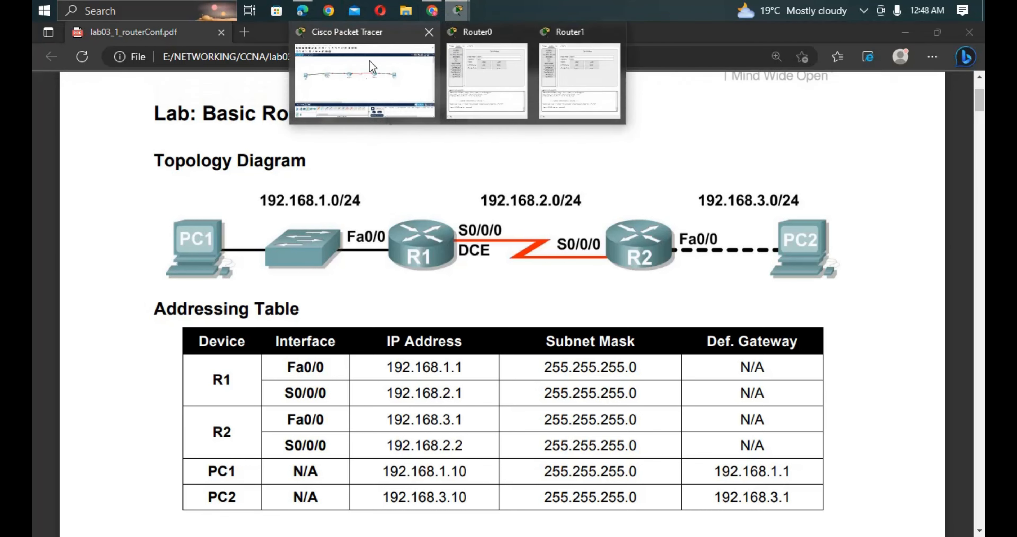
pyautogui.click(370, 62)
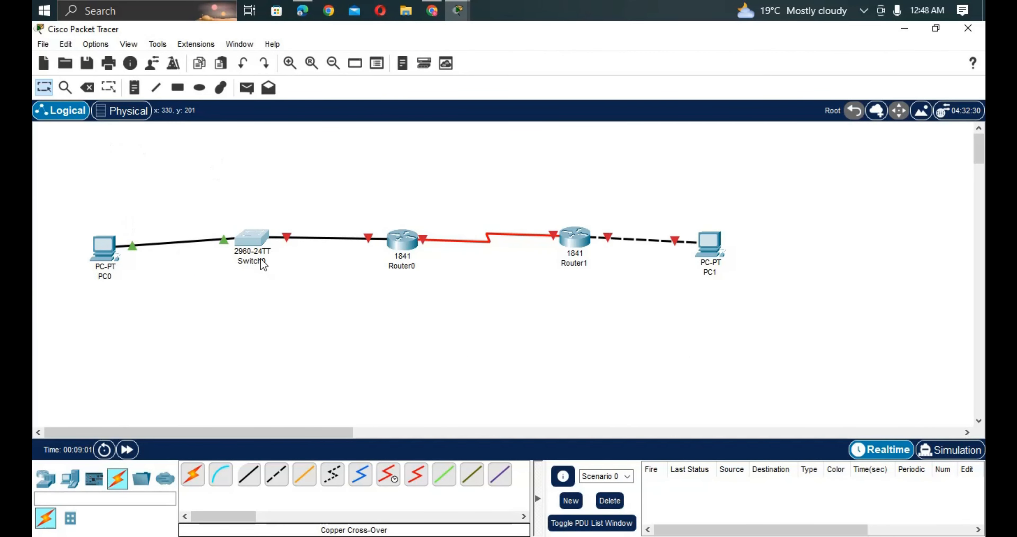
pyautogui.moveTo(257, 248); pyautogui.dragTo(257, 259)
pyautogui.moveTo(410, 240); pyautogui.dragTo(412, 252)
pyautogui.moveTo(568, 238); pyautogui.dragTo(568, 251)
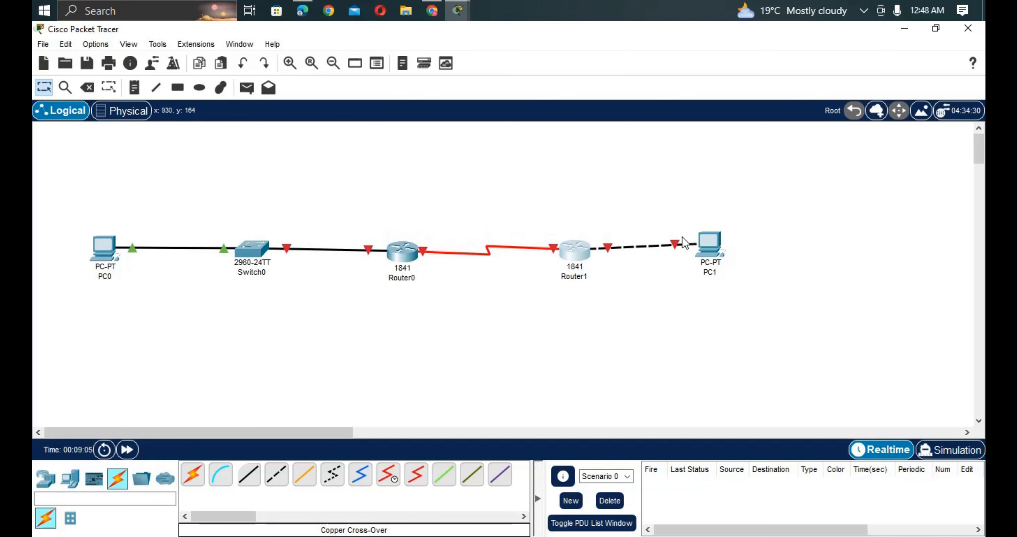
pyautogui.click(707, 249)
pyautogui.moveTo(707, 249); pyautogui.dragTo(711, 256)
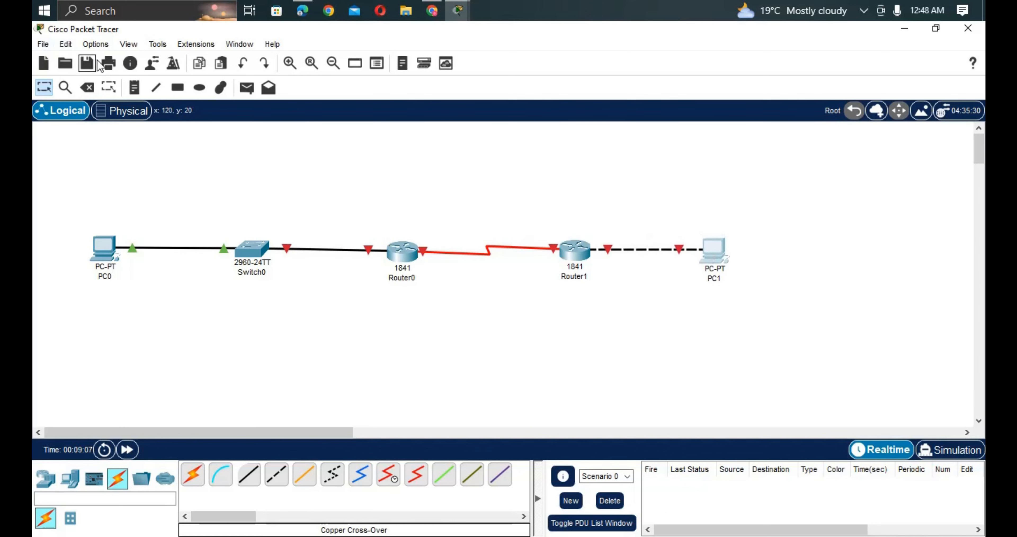
# Label the Switch0–Router0 link 192.168.1.0/24, the Router0–Router1 link 192.168.2.0/24 and the Router1–PC1 link 192.168.3.0/24 with notes.
pyautogui.click(128, 89)
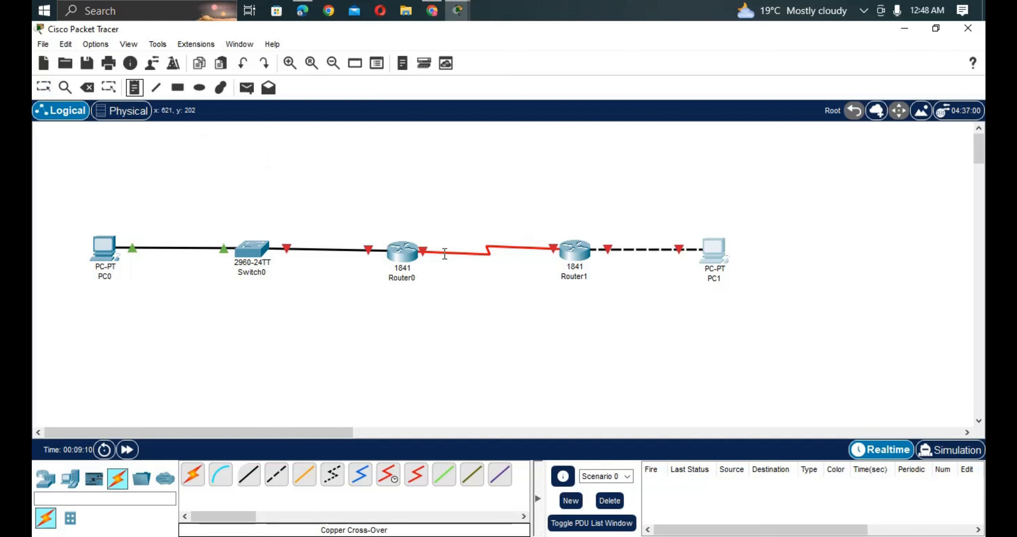
pyautogui.click(291, 212)
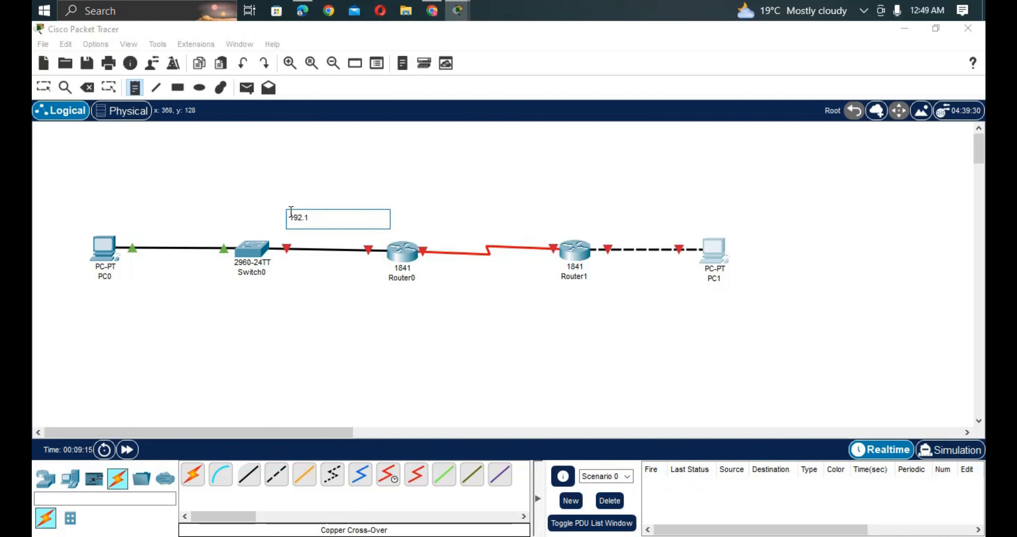
pyautogui.write('192.168.1.0/24')
pyautogui.click(449, 220)
pyautogui.write('1')
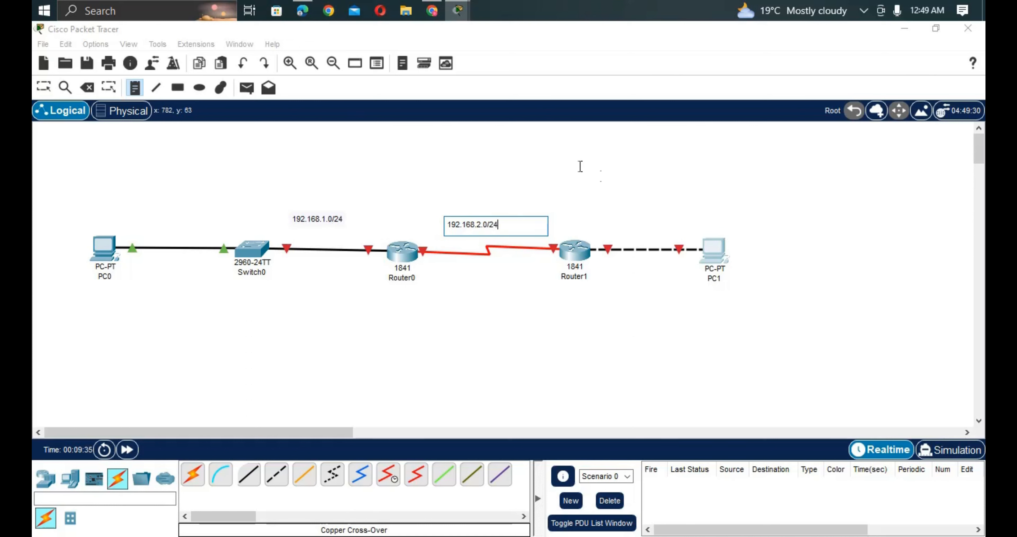
pyautogui.click(606, 230)
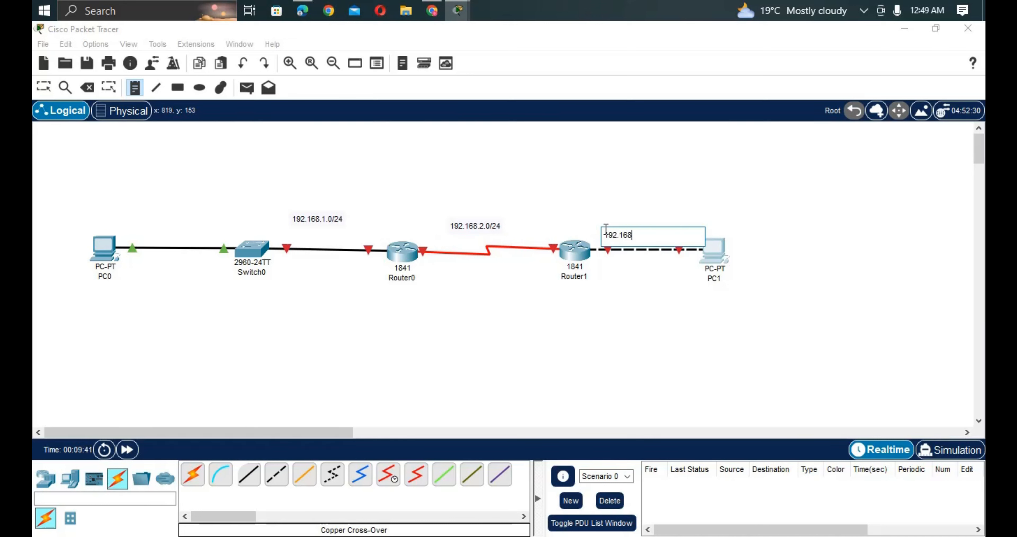
pyautogui.write('192.168.3.0/24')
# Add address notes .10 beside PC1 and .1 at Router1's end of the Router1–PC1 link.
pyautogui.click(718, 224)
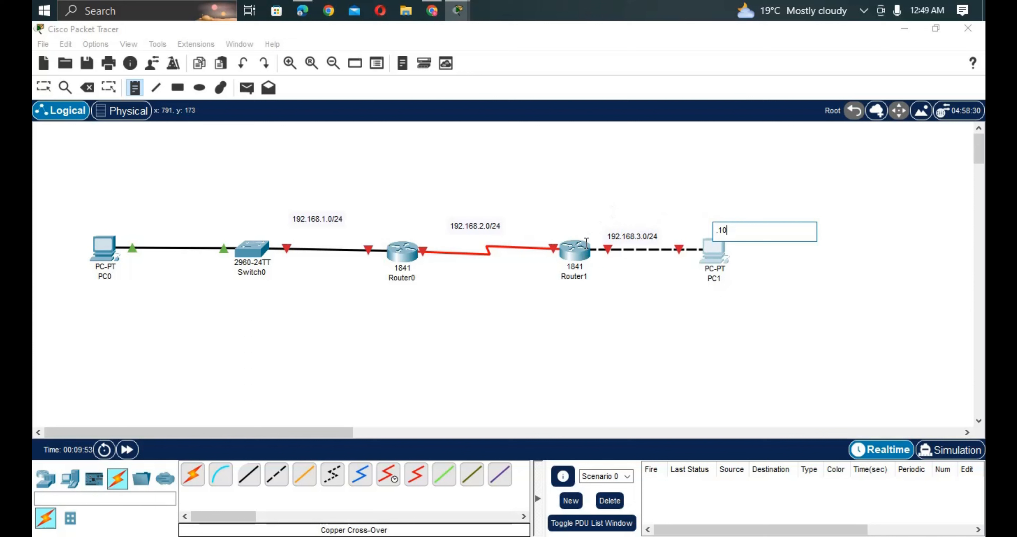
pyautogui.click(592, 259)
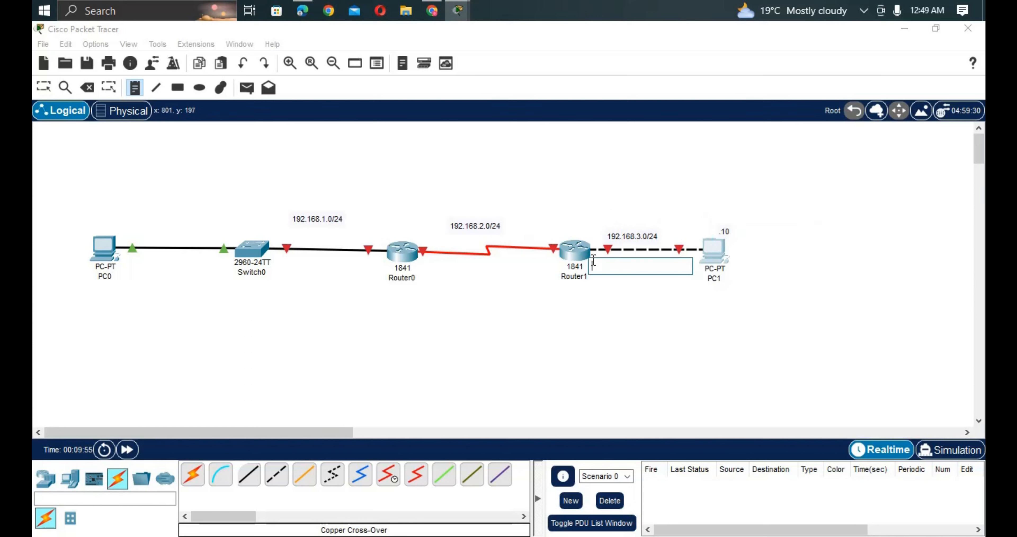
pyautogui.write('.1')
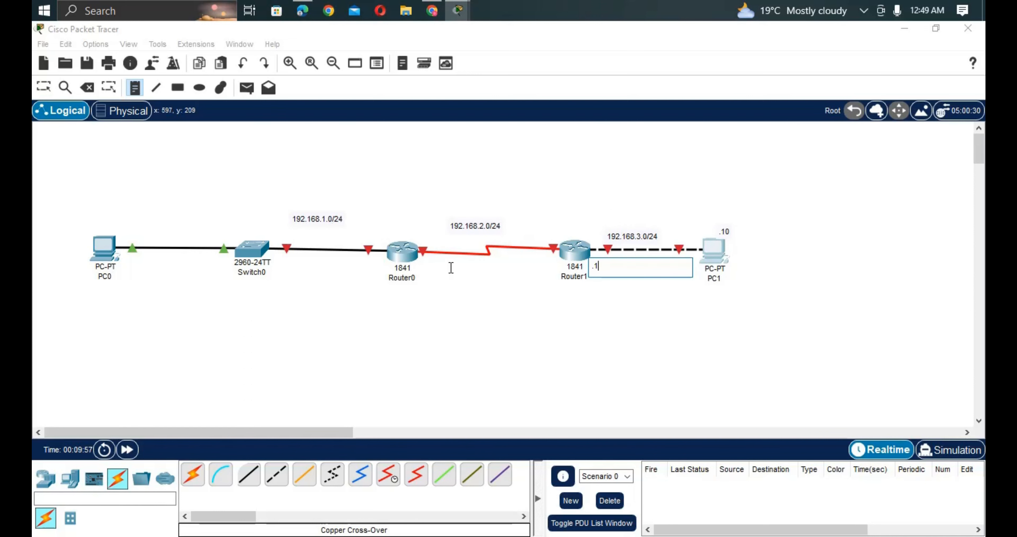
# Label the serial link ends .1 at Router0 and .2 at Router1, and Router0's switch-side end .1.
pyautogui.click(421, 264)
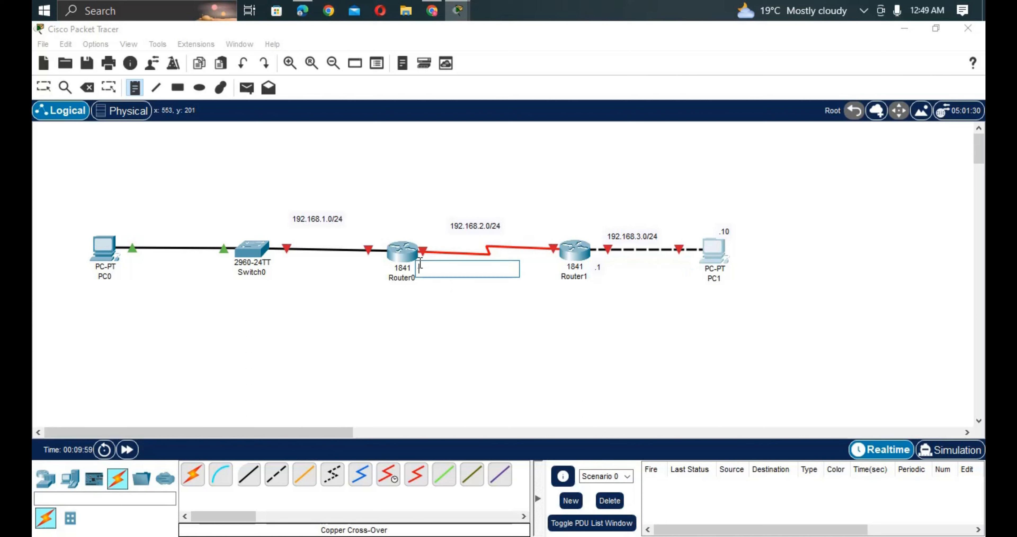
pyautogui.write('.1')
pyautogui.click(545, 259)
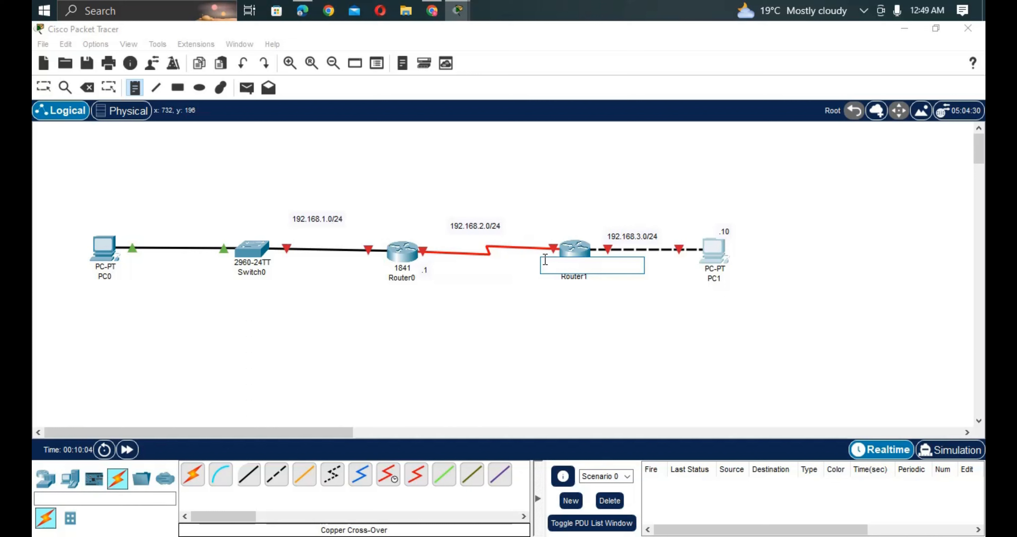
pyautogui.write('.2')
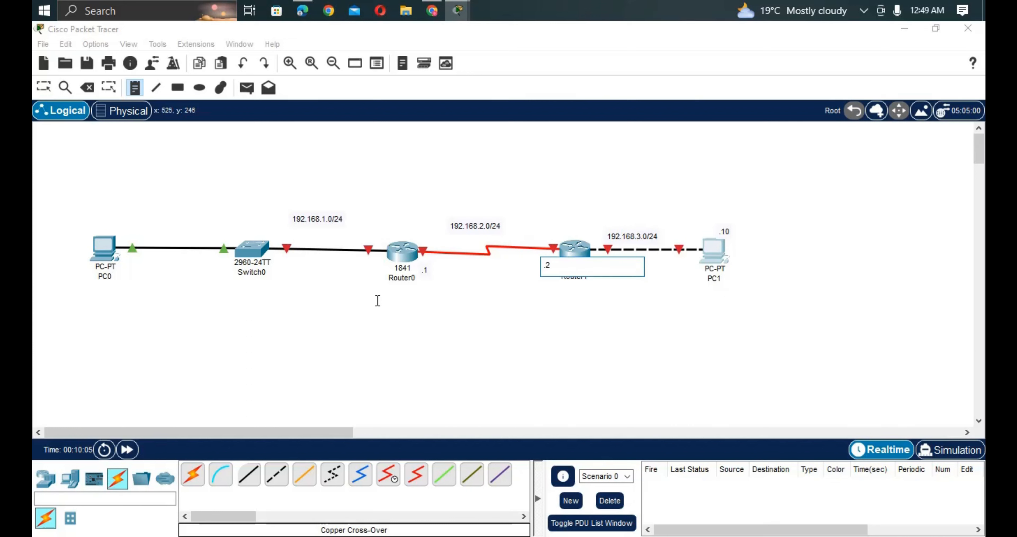
pyautogui.click(372, 267)
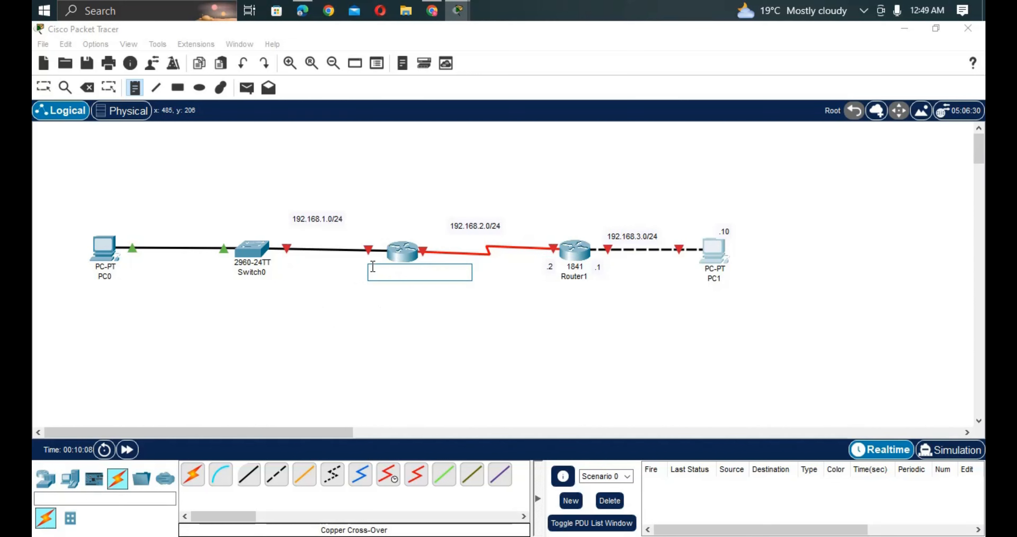
pyautogui.write('.1')
pyautogui.click(280, 269)
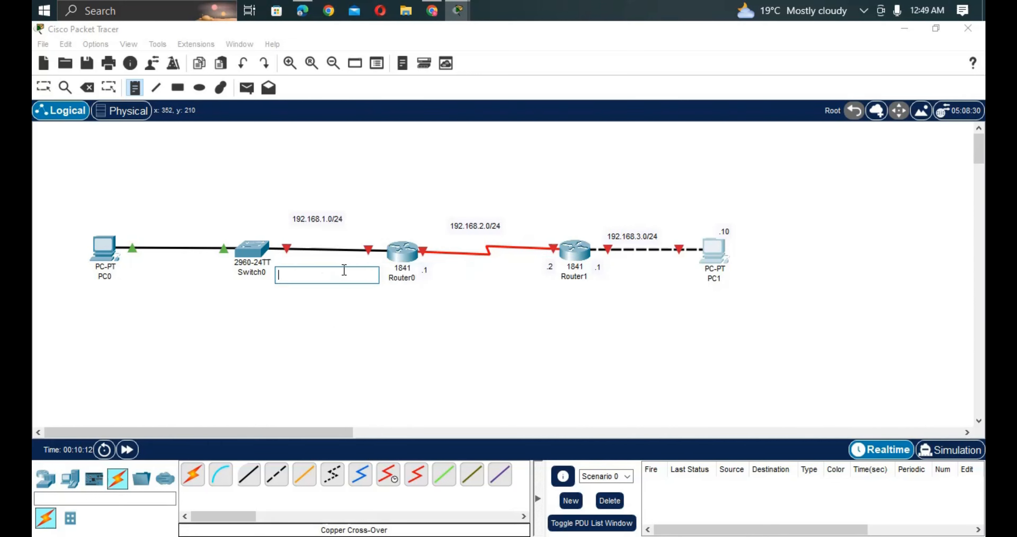
pyautogui.click(382, 199)
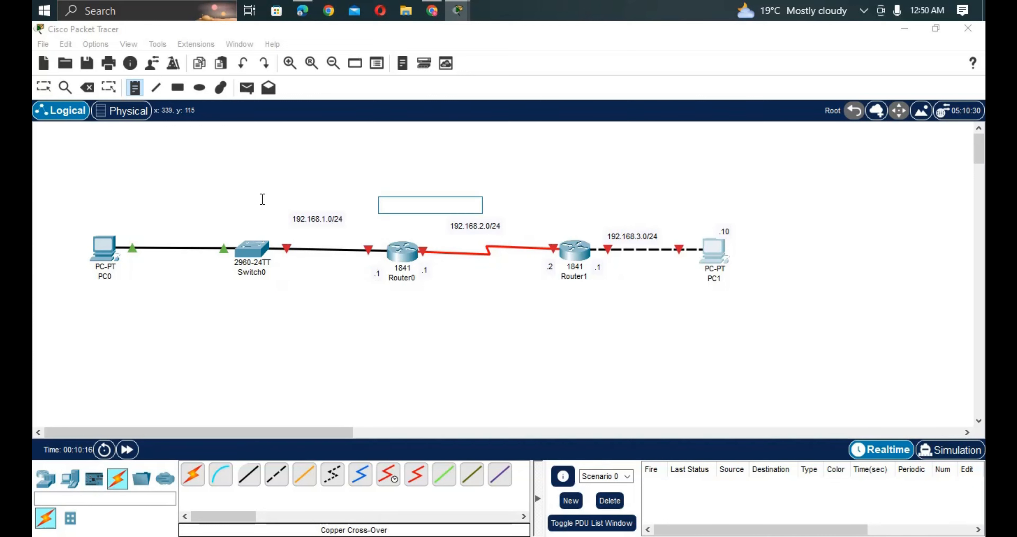
# Move the .1, .2 and .10 notes closer to their link ends at Router0, Router1 and PC1.
pyautogui.click(44, 87)
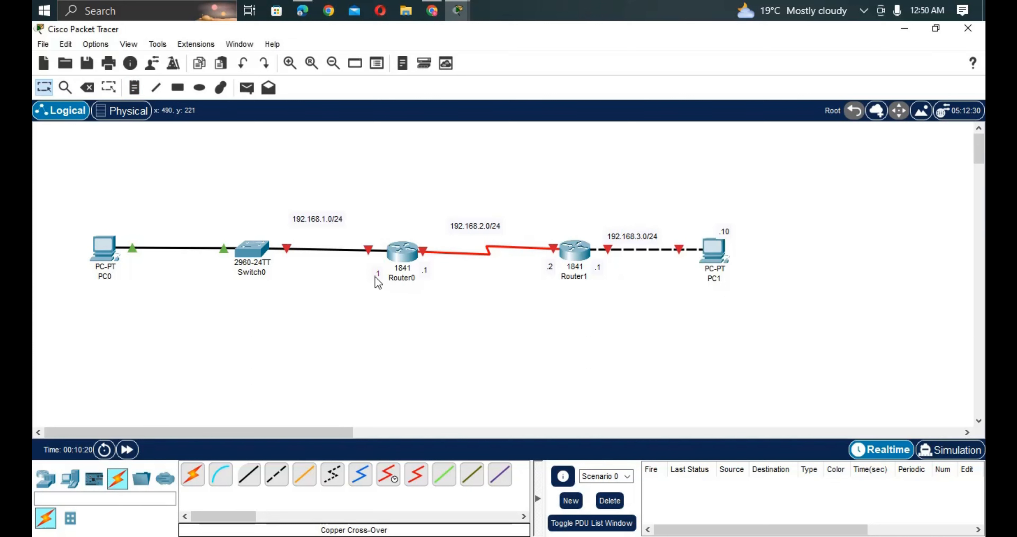
pyautogui.moveTo(375, 275); pyautogui.dragTo(375, 262)
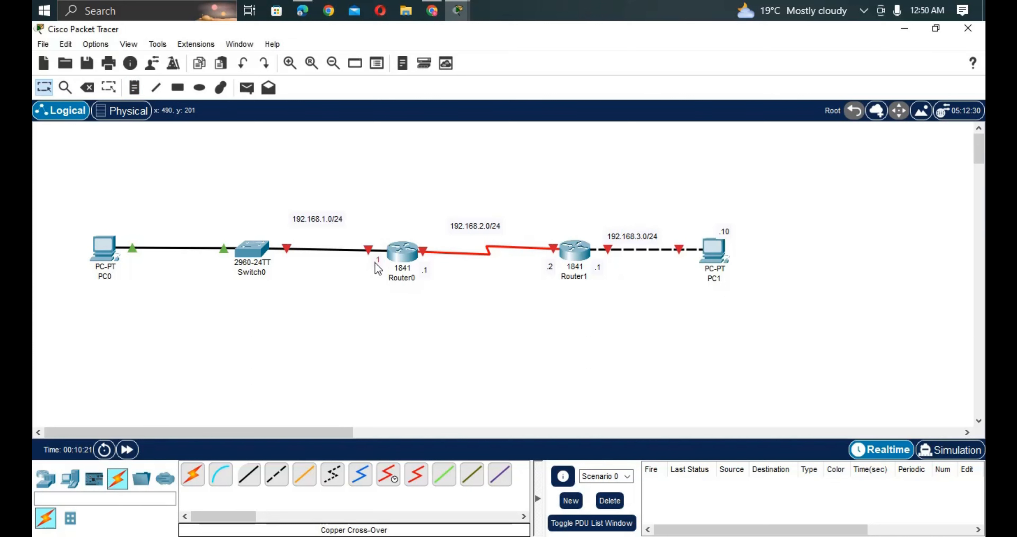
pyautogui.click(429, 270)
pyautogui.moveTo(549, 263); pyautogui.dragTo(602, 265)
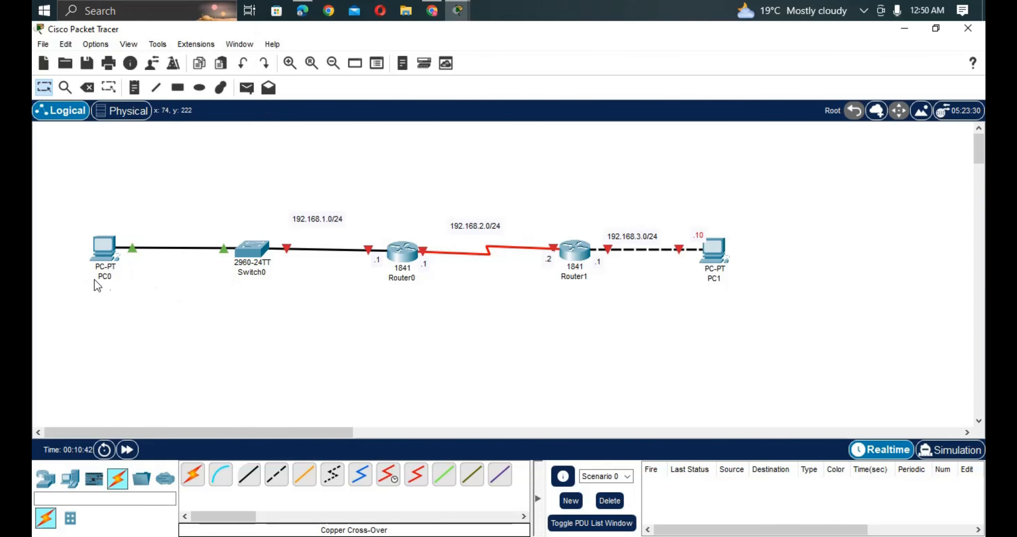
# Check the lab's addressing table and add a note 192.168.1.10/24 below PC0.
pyautogui.click(304, 13)
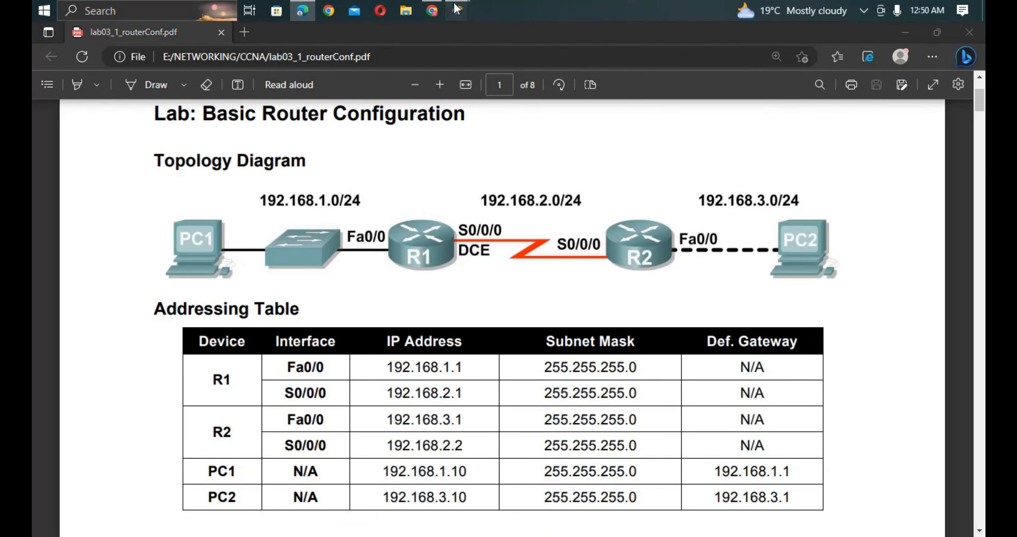
pyautogui.moveTo(457, 12)
pyautogui.click(402, 73)
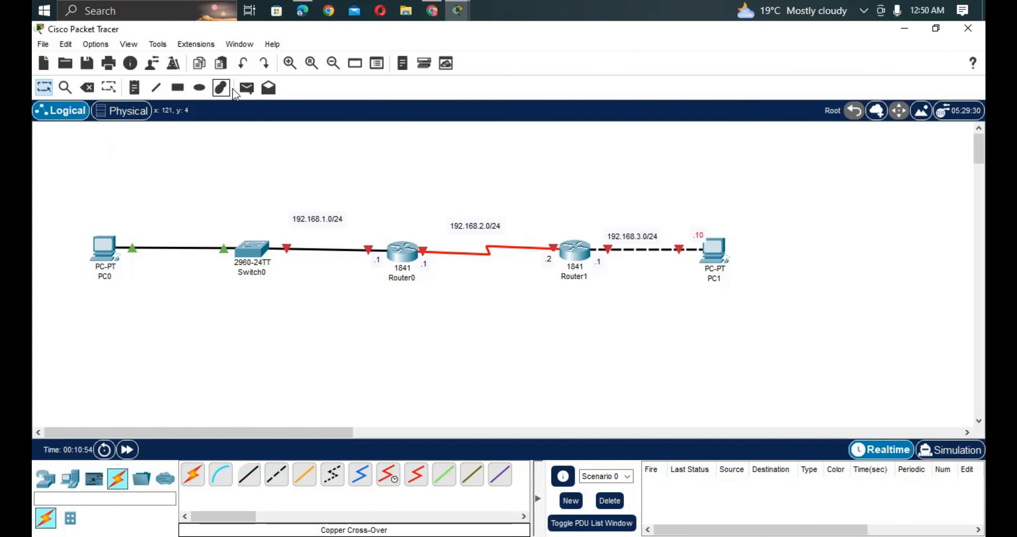
pyautogui.click(144, 91)
pyautogui.click(63, 299)
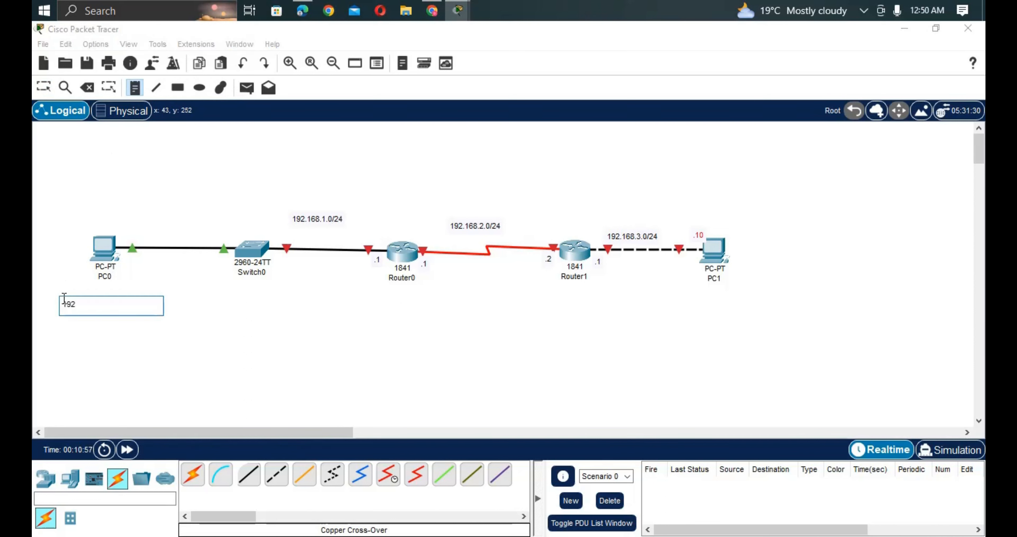
pyautogui.write('192.168.1.19')
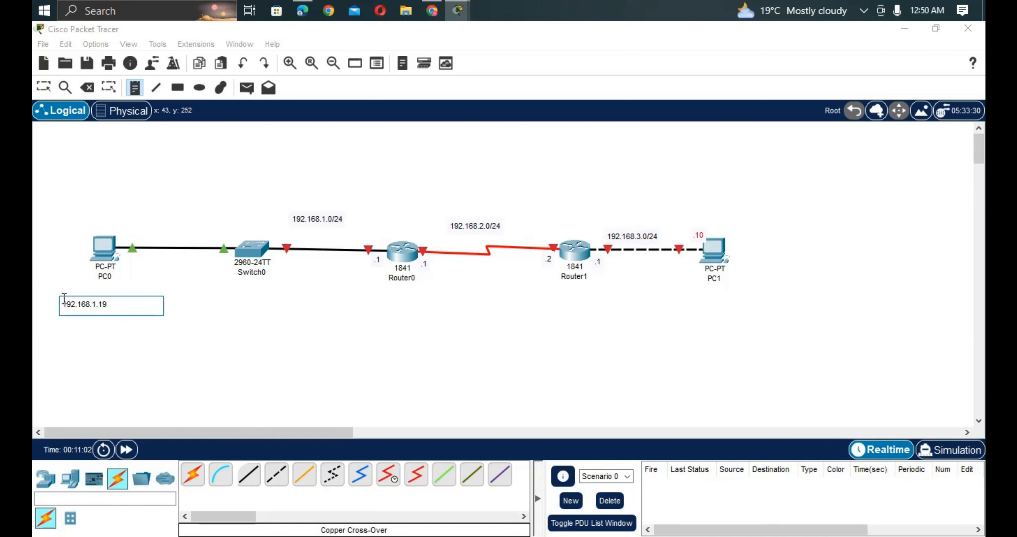
pyautogui.press('BackSpace')
pyautogui.click(468, 191)
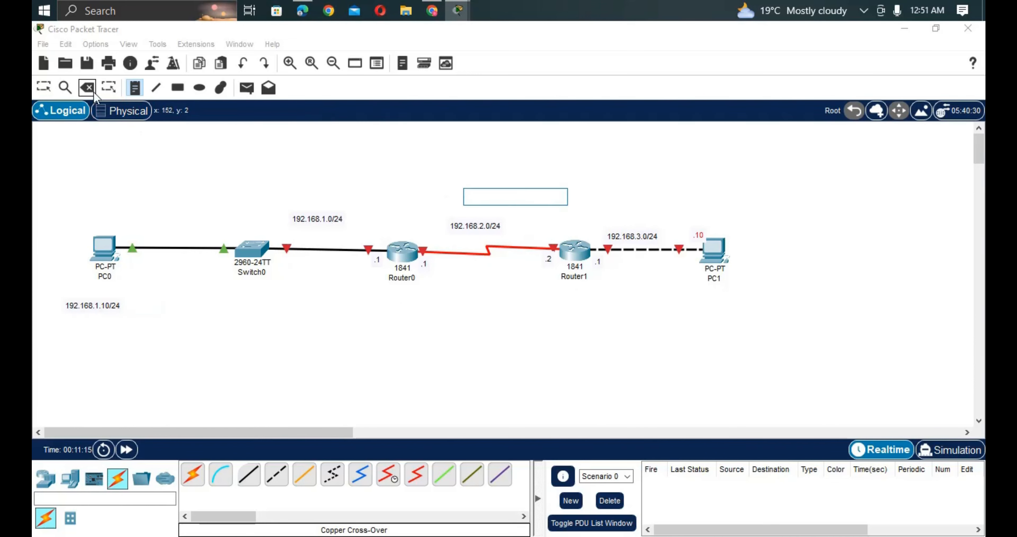
pyautogui.click(48, 86)
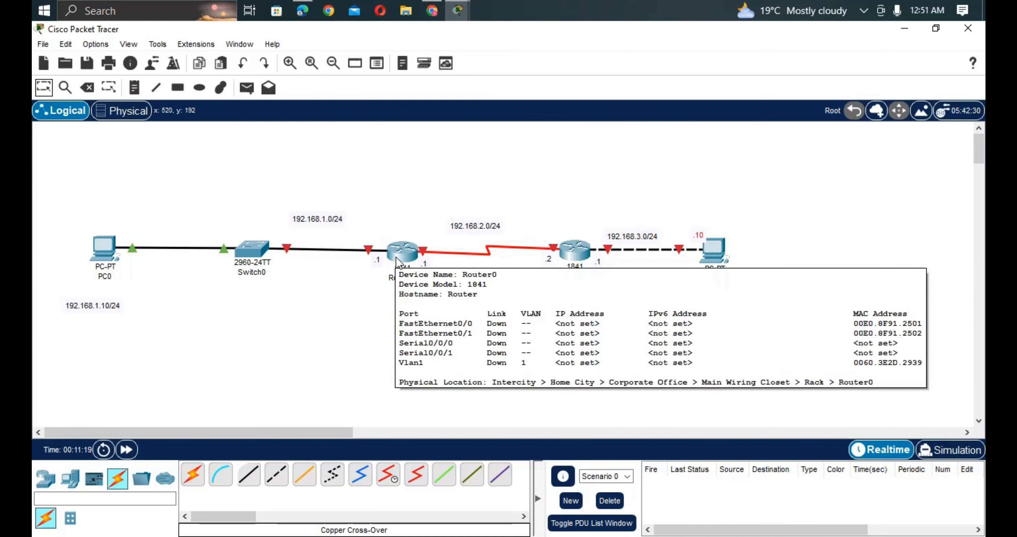
# Set PC0's static IPv4 address to 192.168.1.10 with subnet mask 255.255.255.0.
pyautogui.click(402, 254)
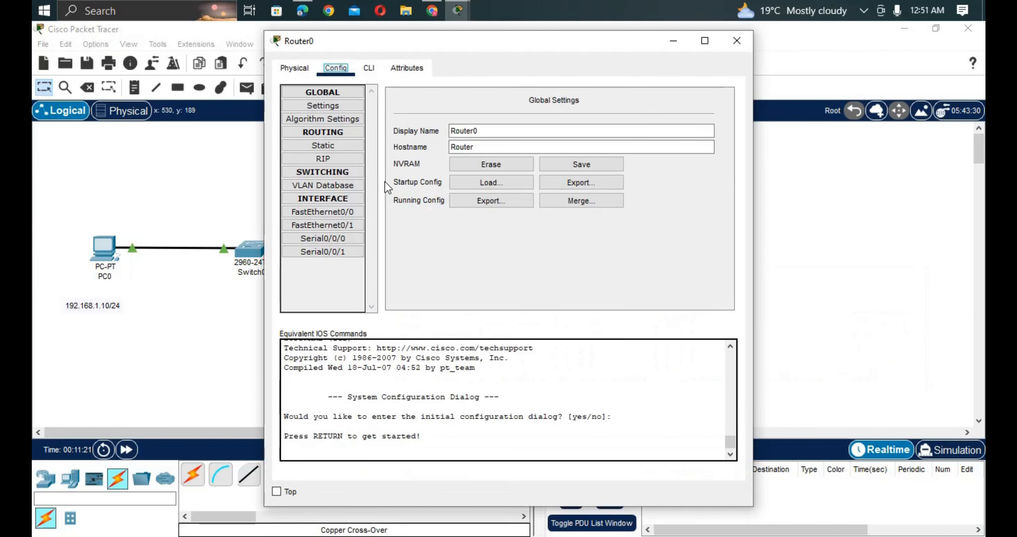
pyautogui.click(83, 249)
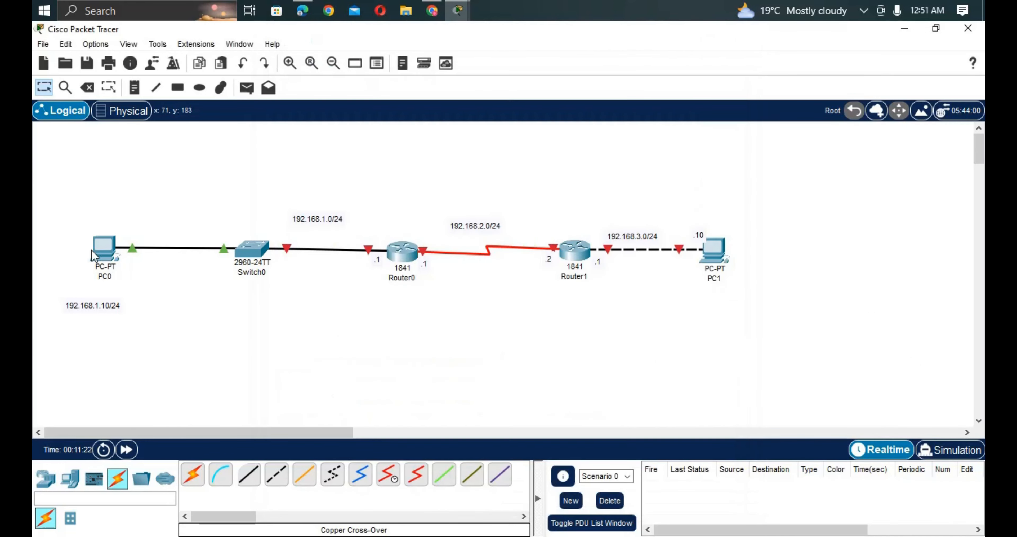
pyautogui.click(109, 249)
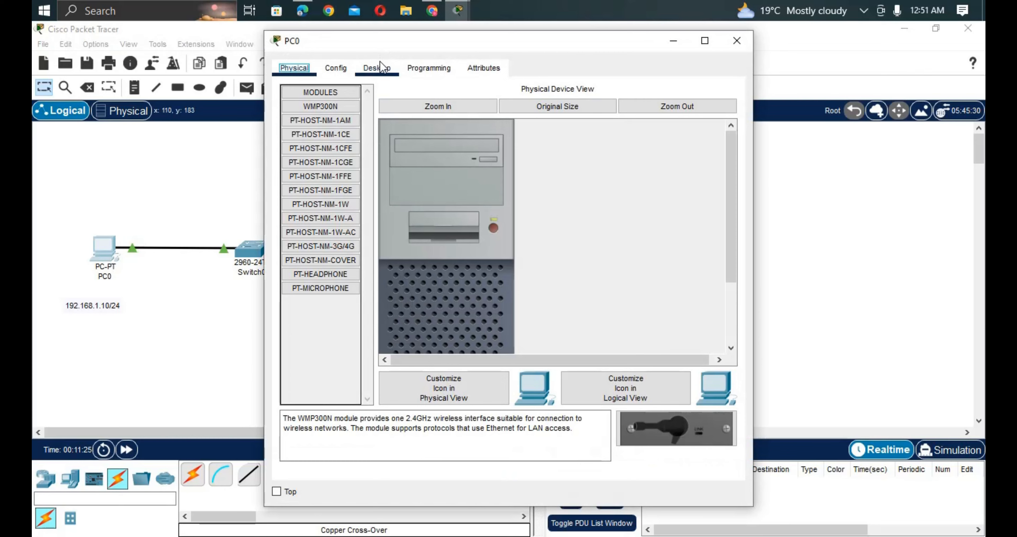
pyautogui.click(380, 63)
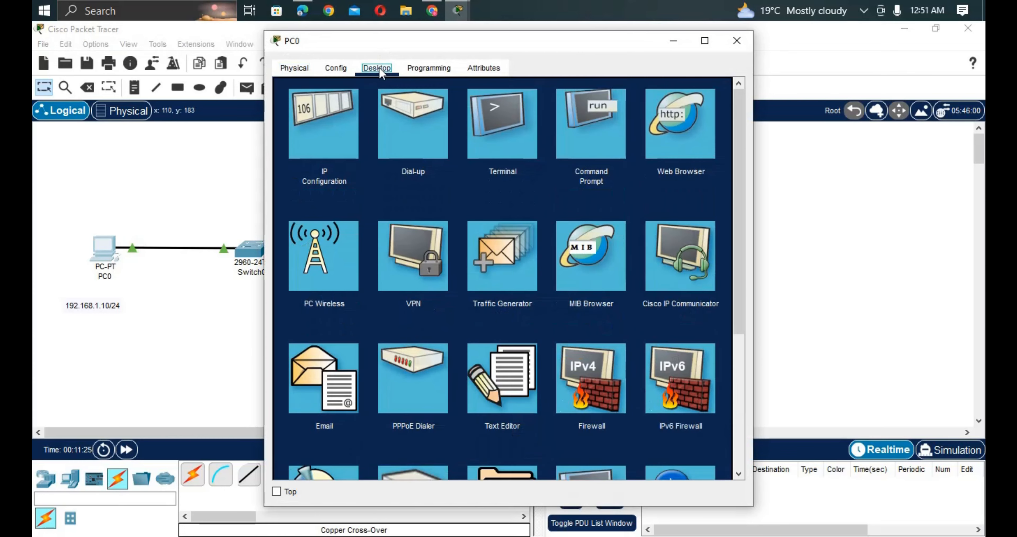
pyautogui.click(337, 146)
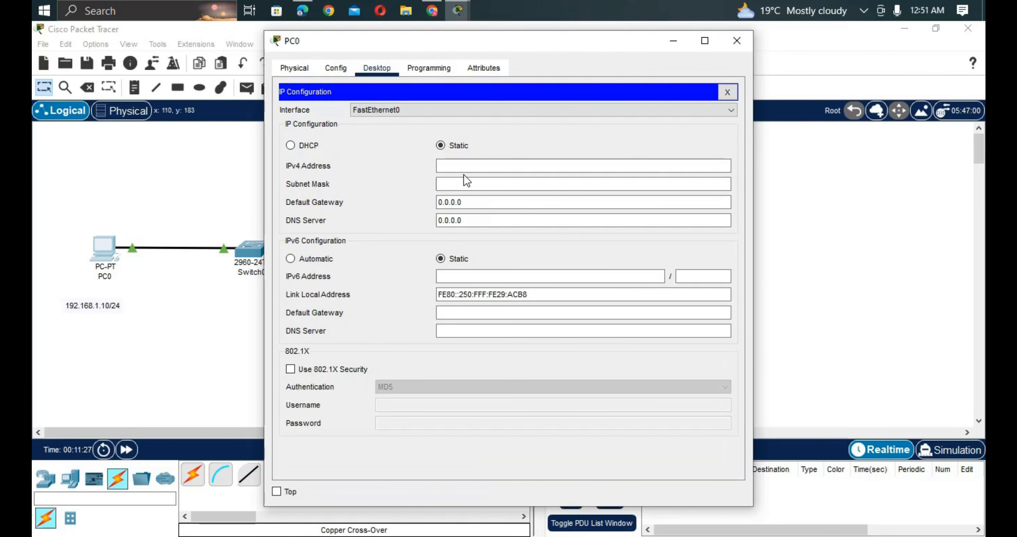
pyautogui.click(464, 166)
pyautogui.write('19')
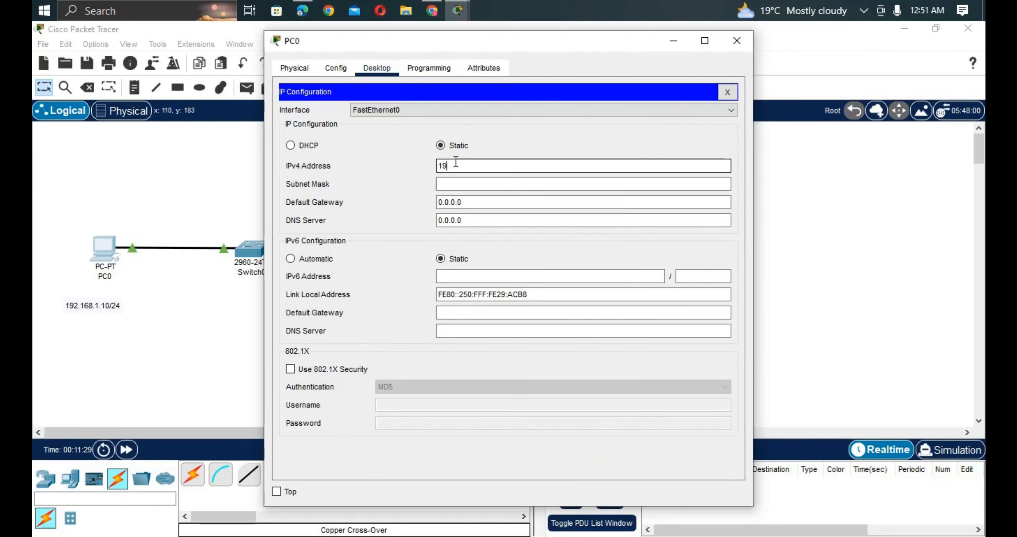
pyautogui.write('2.168.1.10')
pyautogui.click(471, 182)
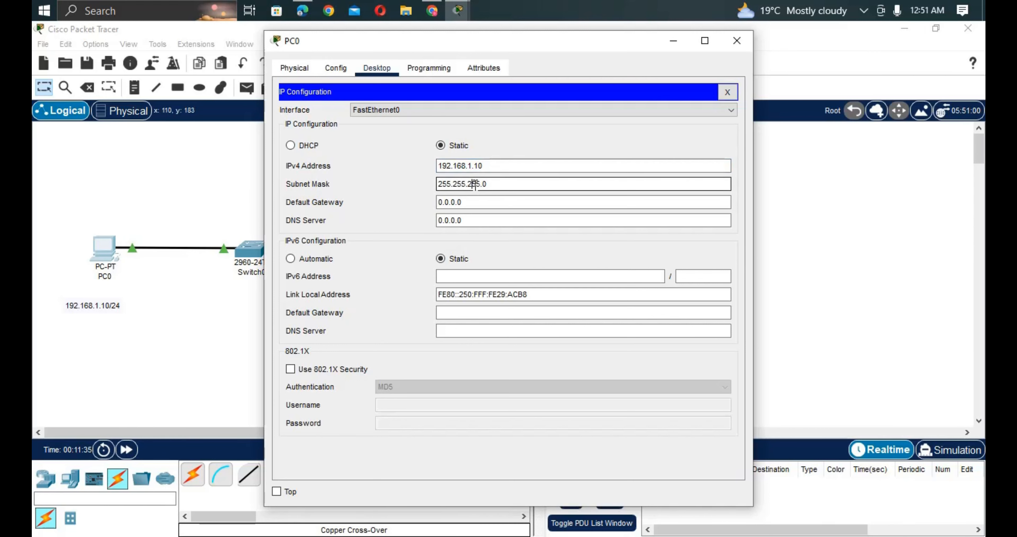
# Set PC0's default gateway to 192.168.1.1 as given in the addressing table and close its configuration window.
pyautogui.click(472, 202)
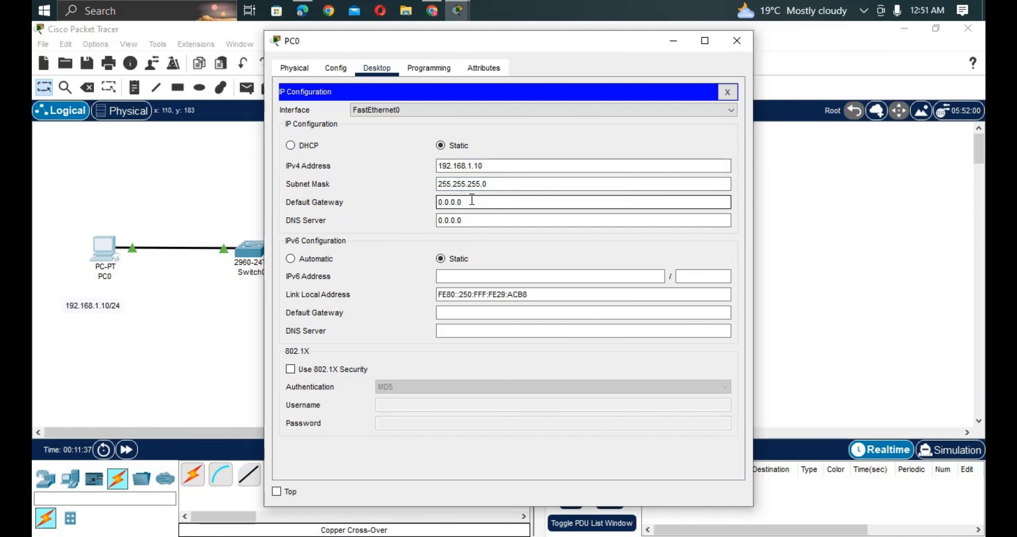
pyautogui.press('BackSpace')
pyautogui.press('BackSpace')
pyautogui.press('BackSpace')
pyautogui.press('BackSpace')
pyautogui.press('BackSpace')
pyautogui.write('192.1')
pyautogui.click(114, 175)
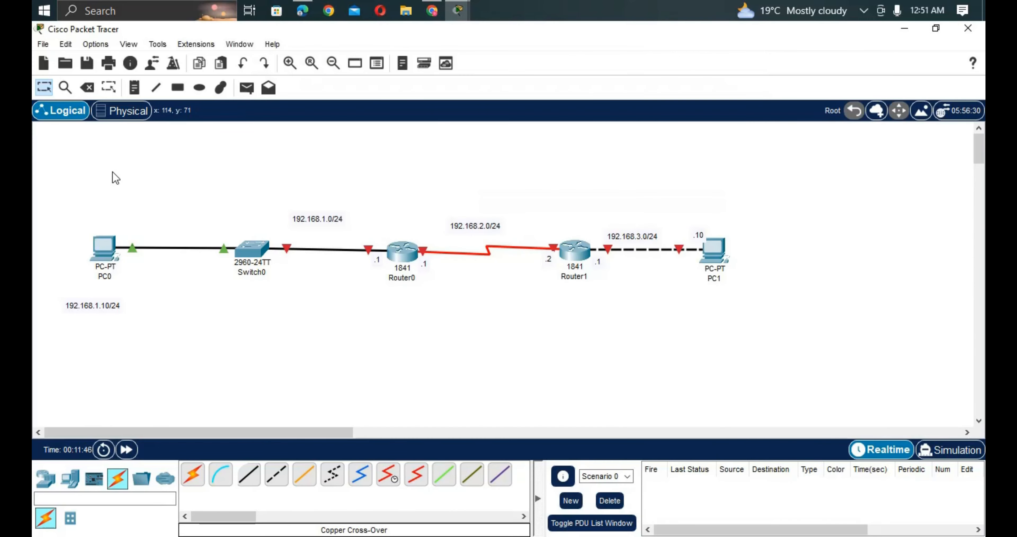
# Open Router0's command line and start the console session at the user prompt.
pyautogui.click(397, 255)
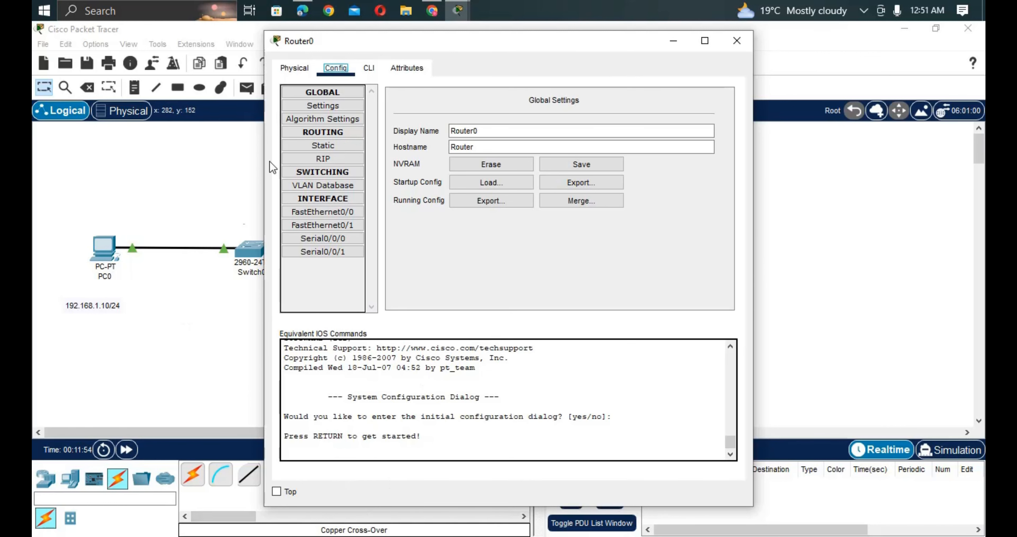
pyautogui.click(373, 68)
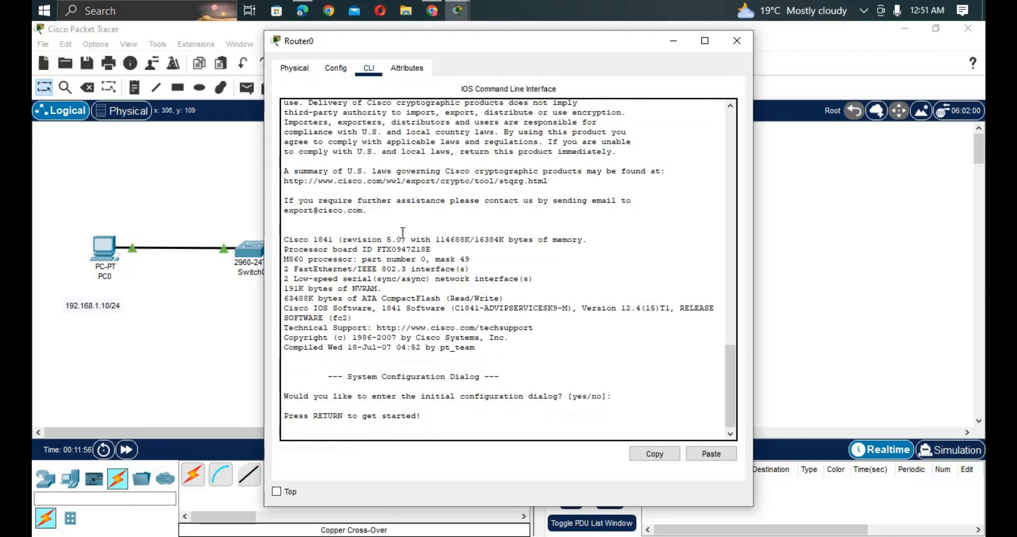
pyautogui.press('Return')
pyautogui.press('Return')
pyautogui.press('Return')
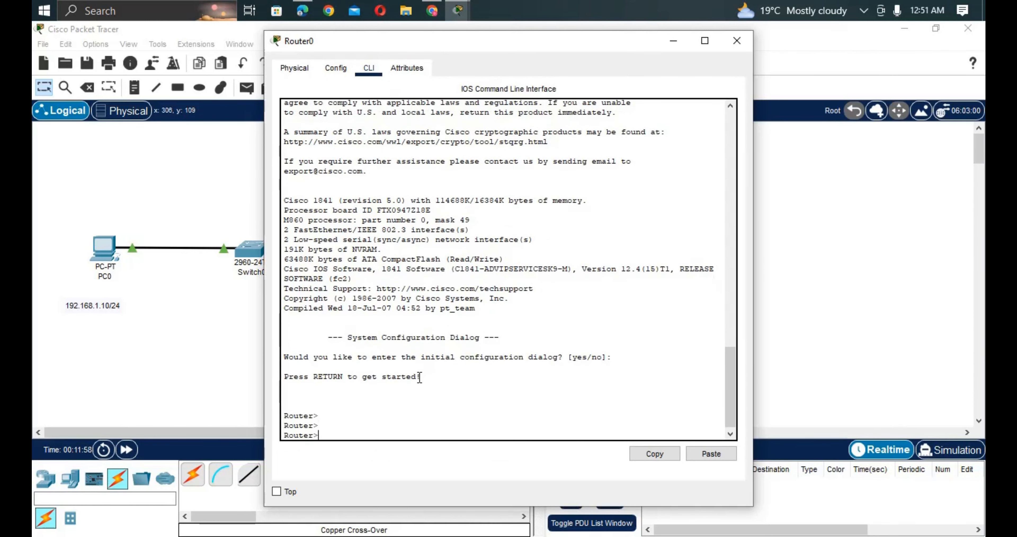
# Assign IPv4 address 192.168.1.1 with subnet mask 255.255.255.0 to Router0's Serial0/0/0 interface.
pyautogui.click(331, 73)
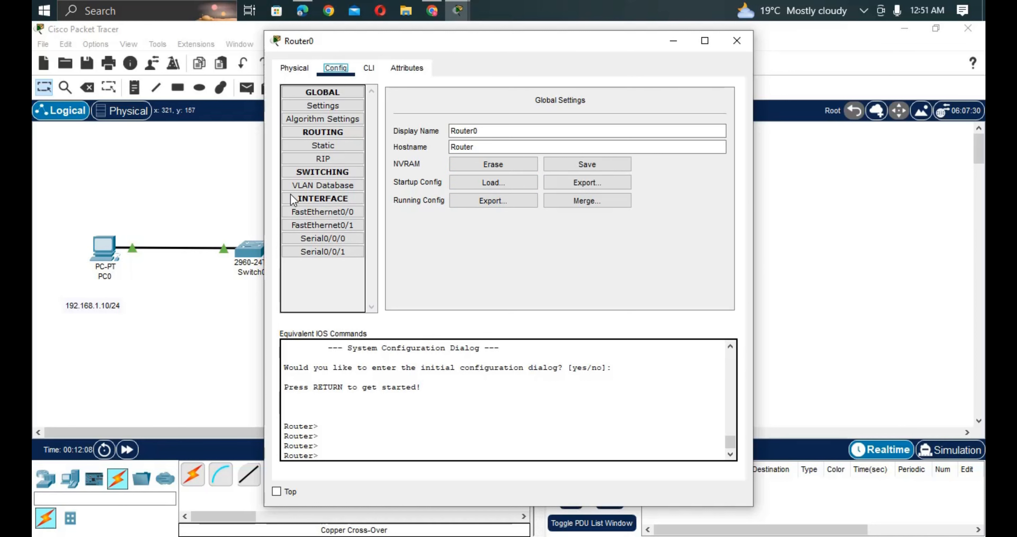
pyautogui.moveTo(395, 41); pyautogui.dragTo(707, 69)
pyautogui.click(629, 265)
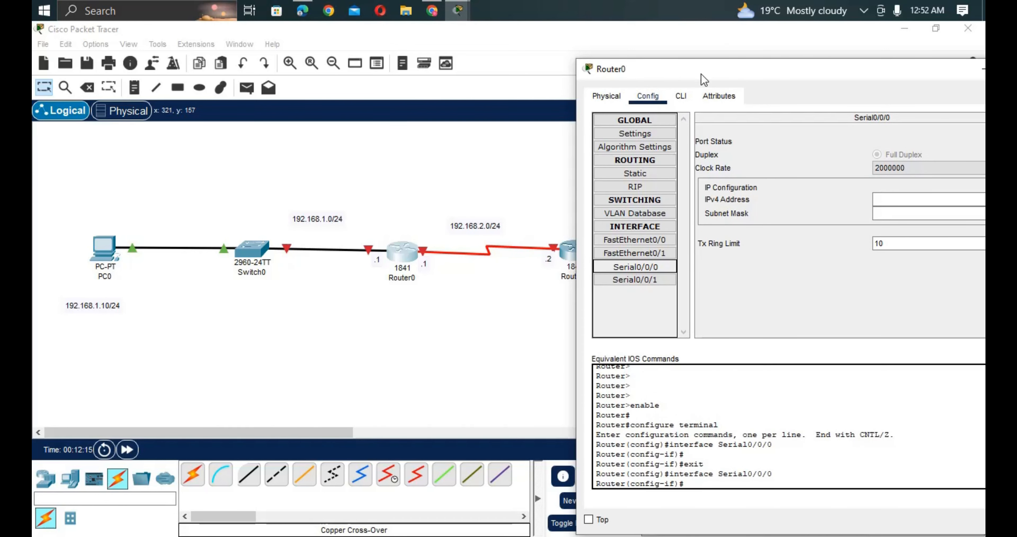
pyautogui.moveTo(798, 76); pyautogui.dragTo(710, 73)
pyautogui.moveTo(613, 85); pyautogui.dragTo(693, 84)
pyautogui.click(767, 202)
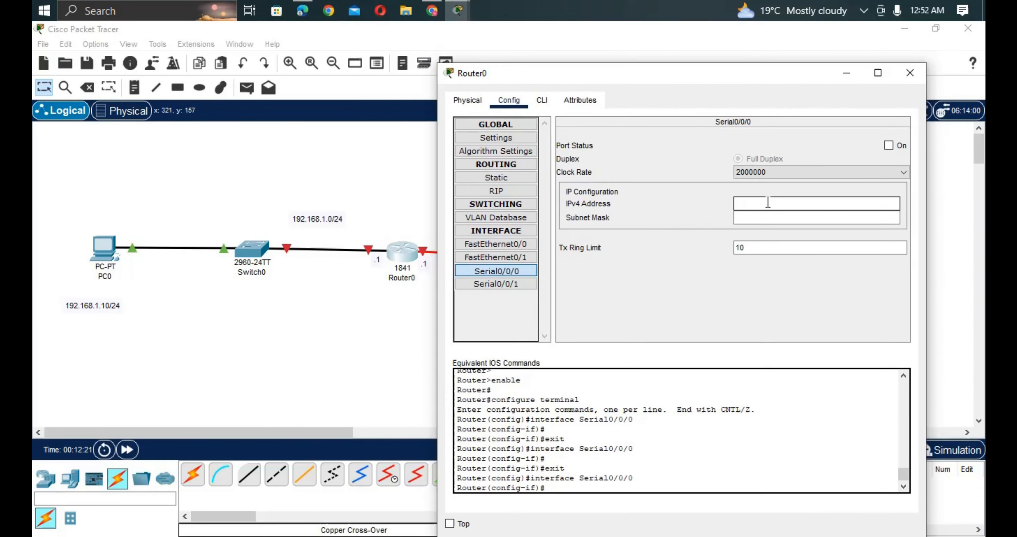
pyautogui.write('192.168.1.1')
pyautogui.click(755, 220)
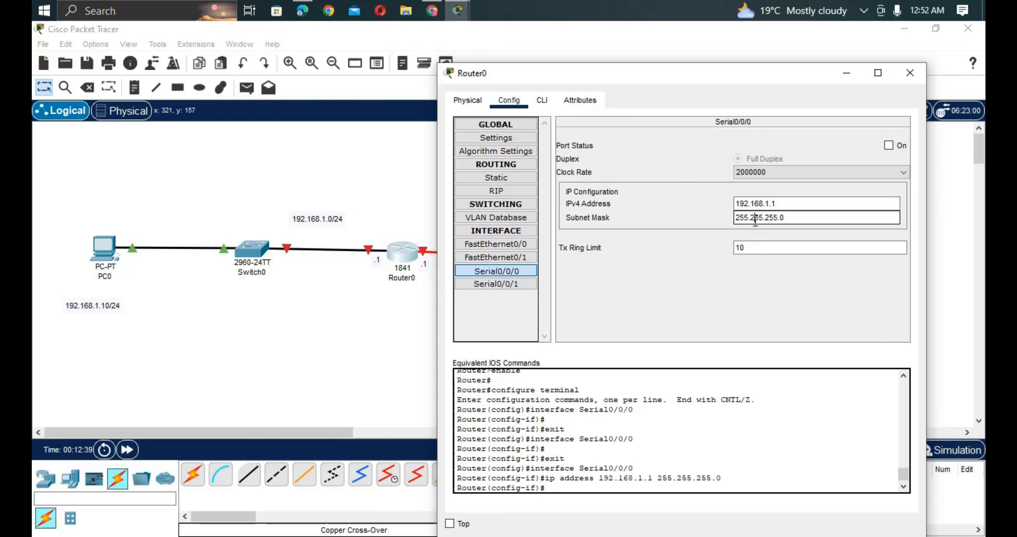
pyautogui.click(757, 247)
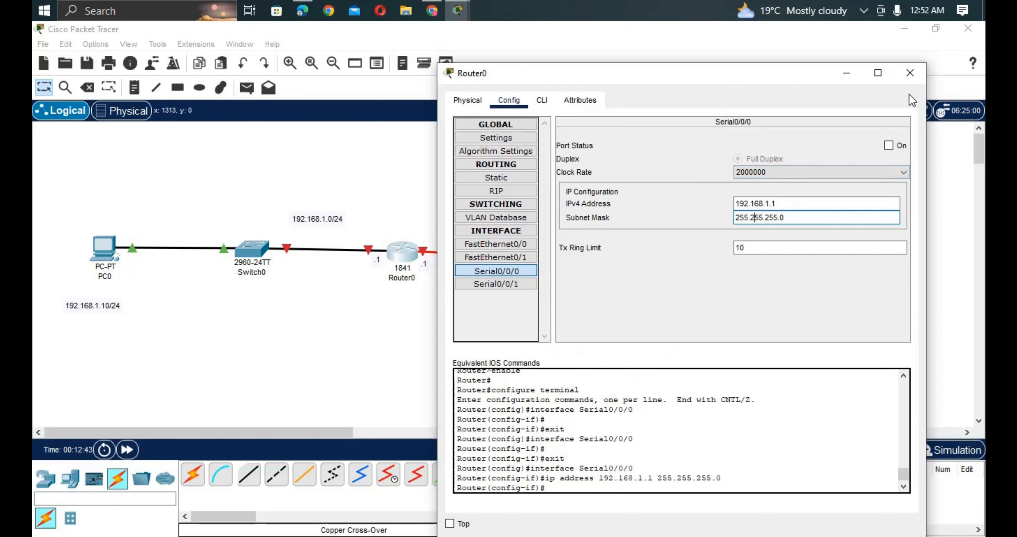
# Enable Router0's Serial0/0/0 port and review the equivalent IOS commands before returning to the topology.
pyautogui.click(889, 145)
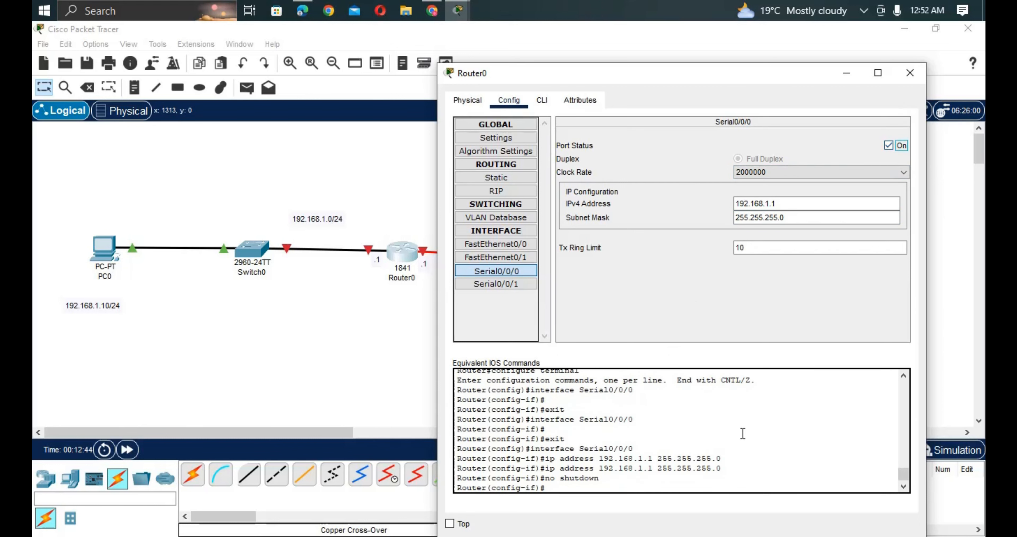
pyautogui.moveTo(615, 488); pyautogui.dragTo(540, 450)
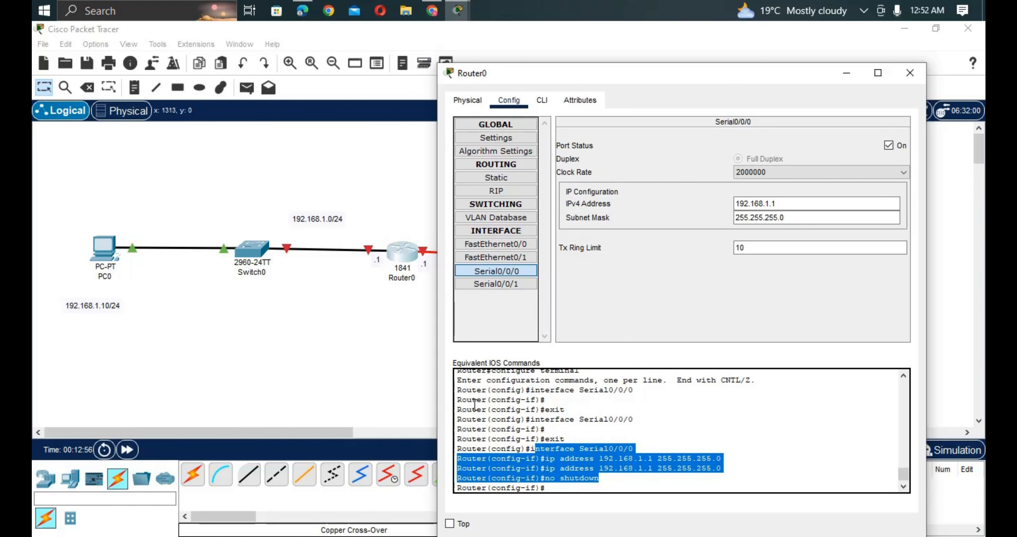
pyautogui.click(375, 354)
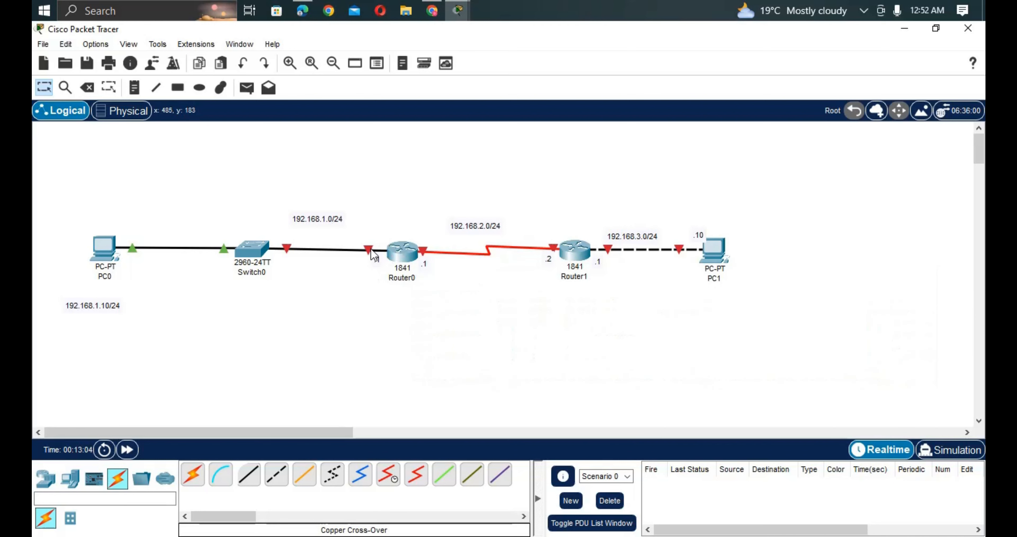
# Reopen Router0's configuration and check its FastEthernet0/0 settings against the topology.
pyautogui.click(412, 251)
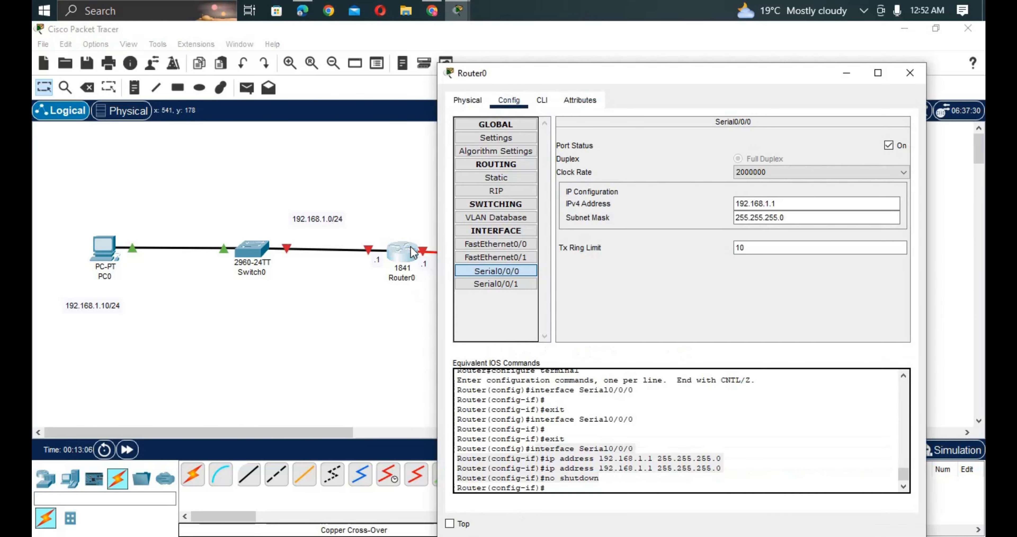
pyautogui.click(502, 247)
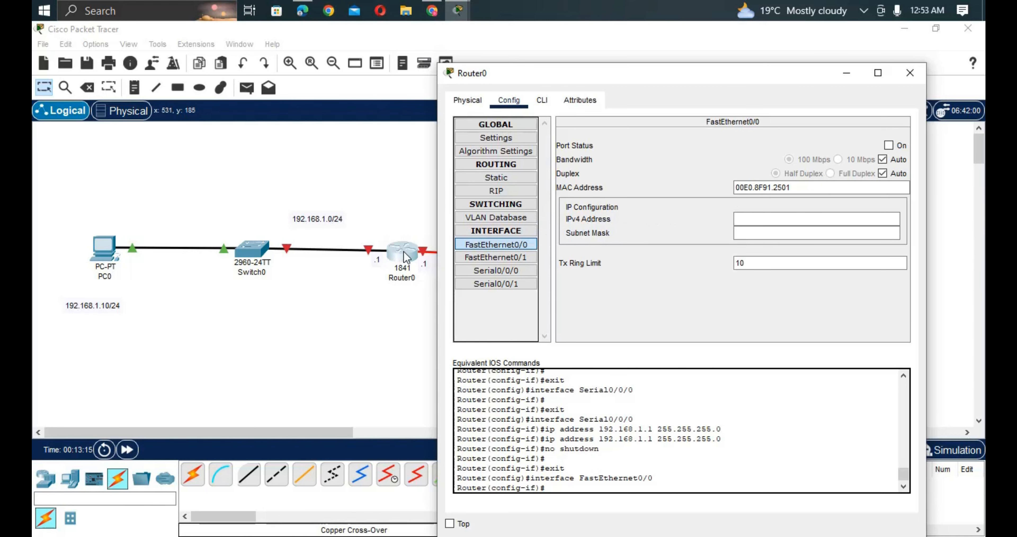
pyautogui.click(405, 306)
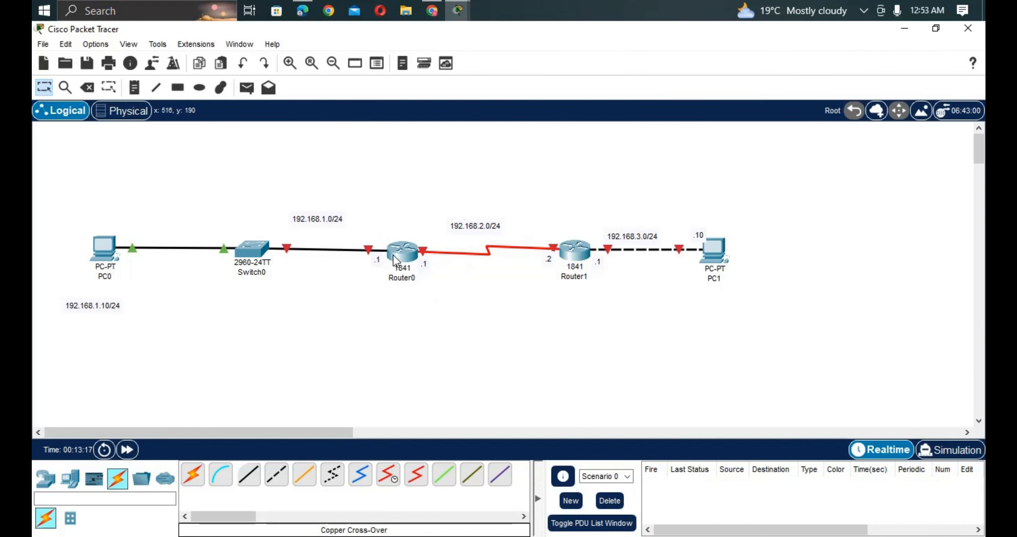
# Change Router0's Serial0/0/0 IPv4 address to 192.168.2.1 and cycle the port off and back on.
pyautogui.click(409, 256)
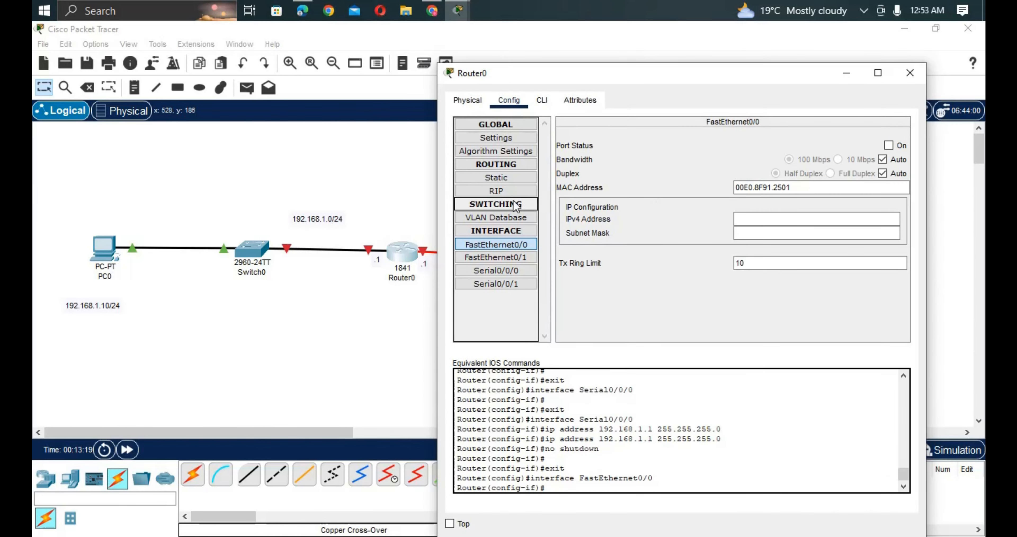
pyautogui.click(515, 270)
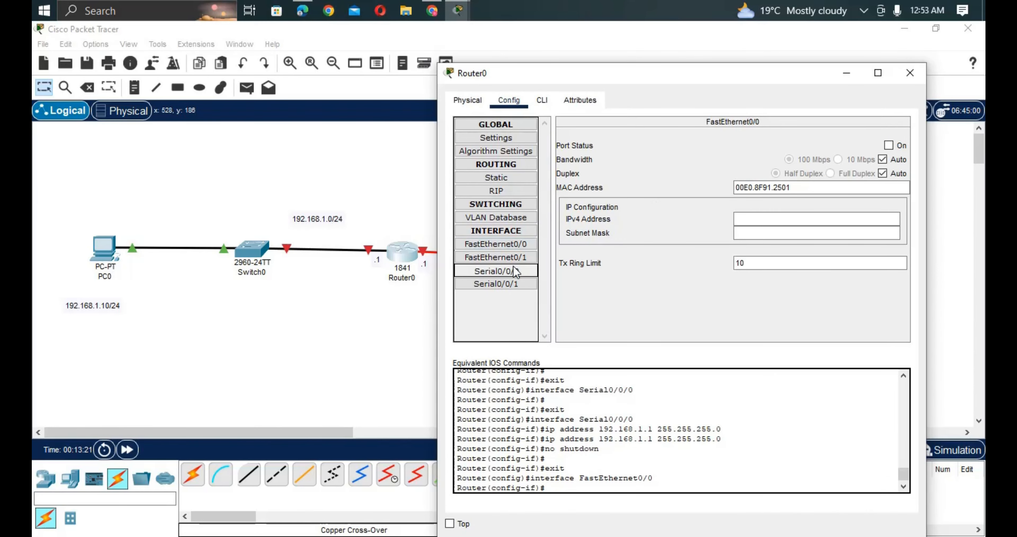
pyautogui.click(515, 270)
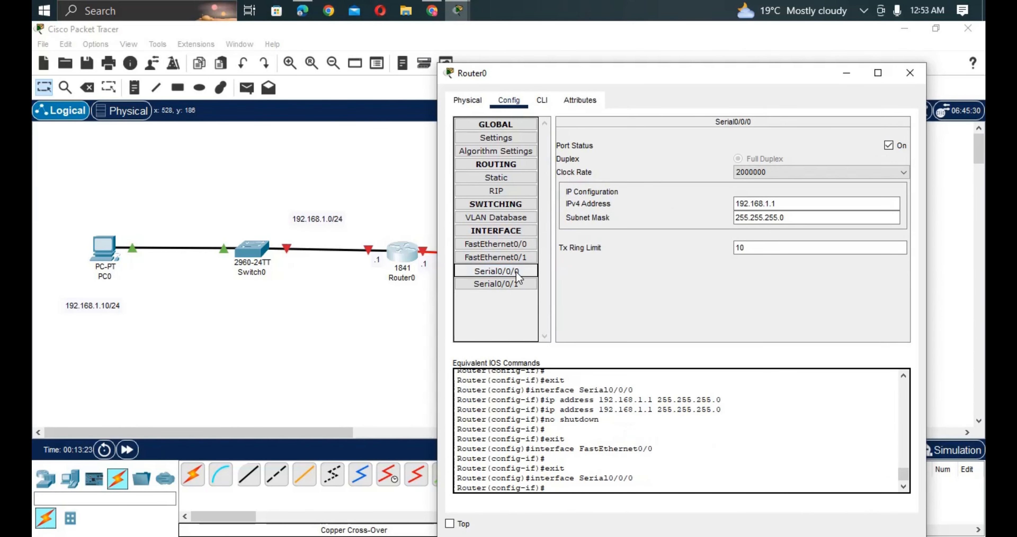
pyautogui.click(770, 204)
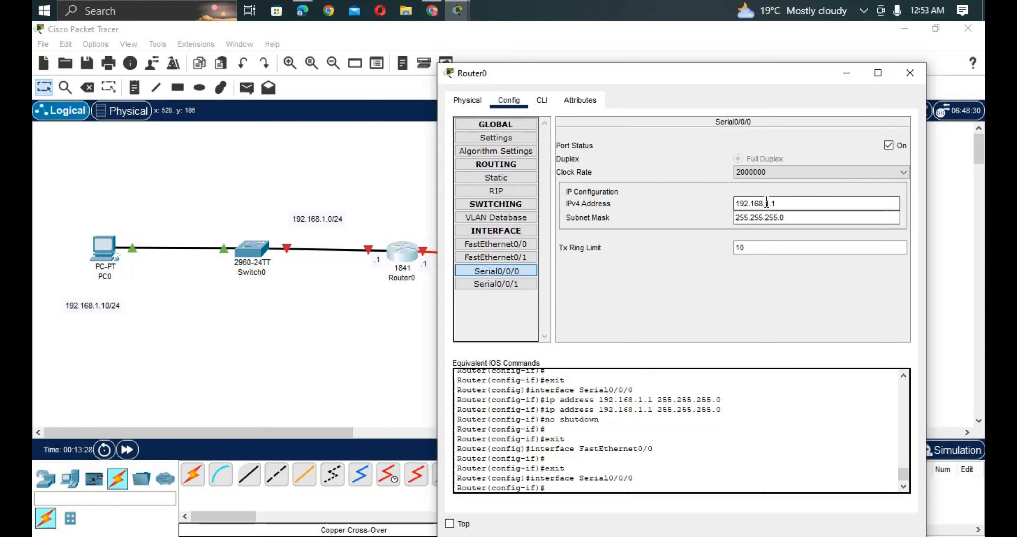
pyautogui.press('BackSpace')
pyautogui.write('2')
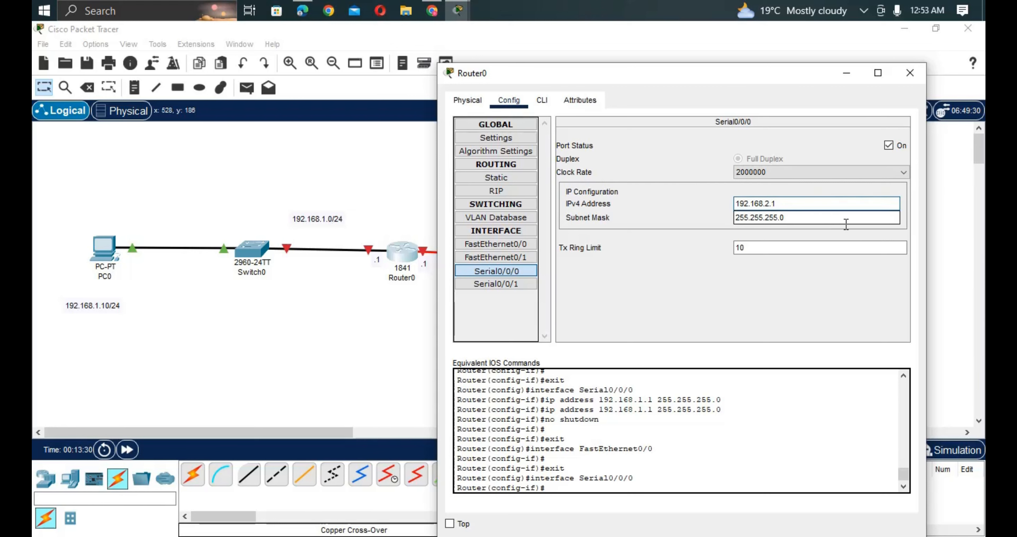
pyautogui.click(862, 295)
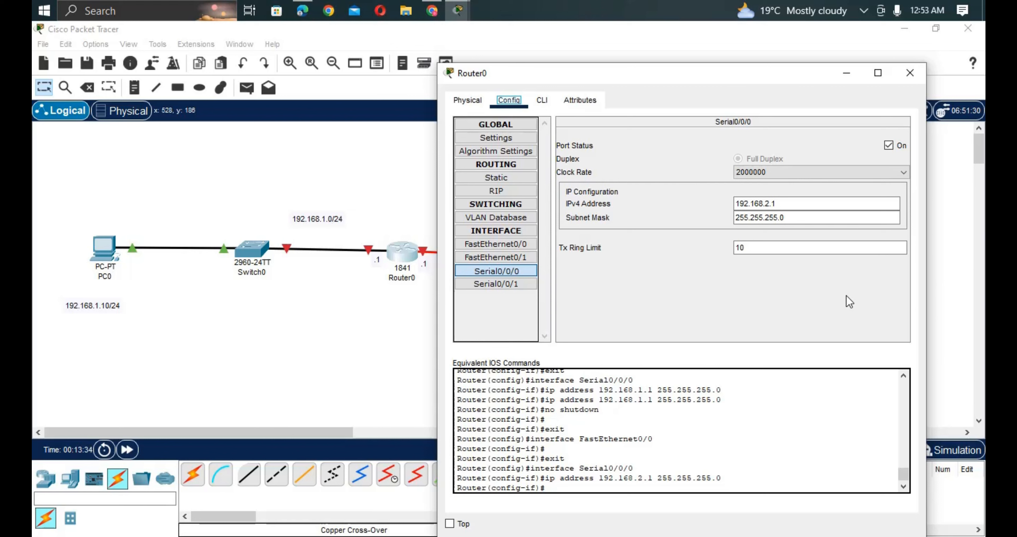
pyautogui.click(889, 146)
pyautogui.click(889, 145)
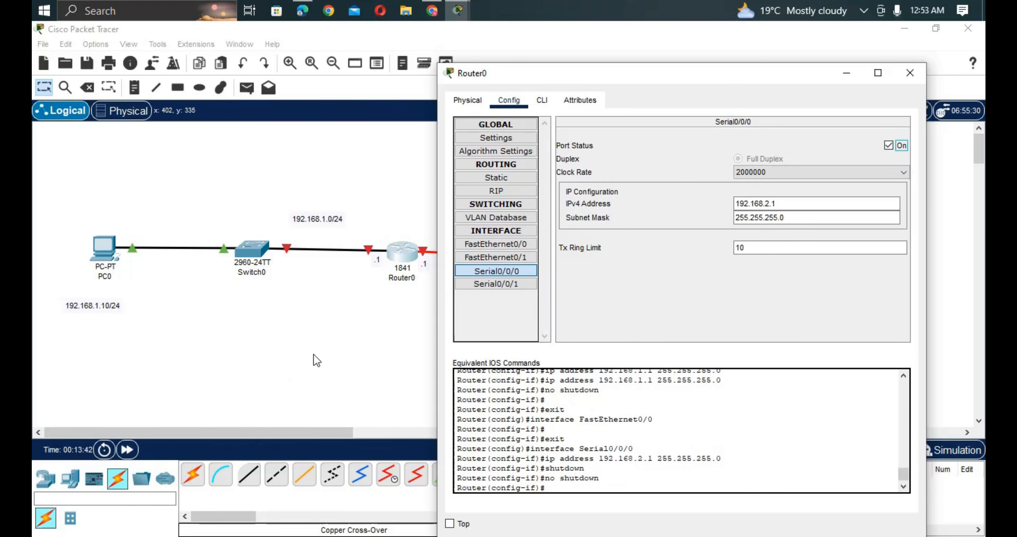
# Assign IPv4 address 192.168.1.1 with subnet mask 255.255.255.0 to Router0's FastEthernet0/0 interface.
pyautogui.click(523, 242)
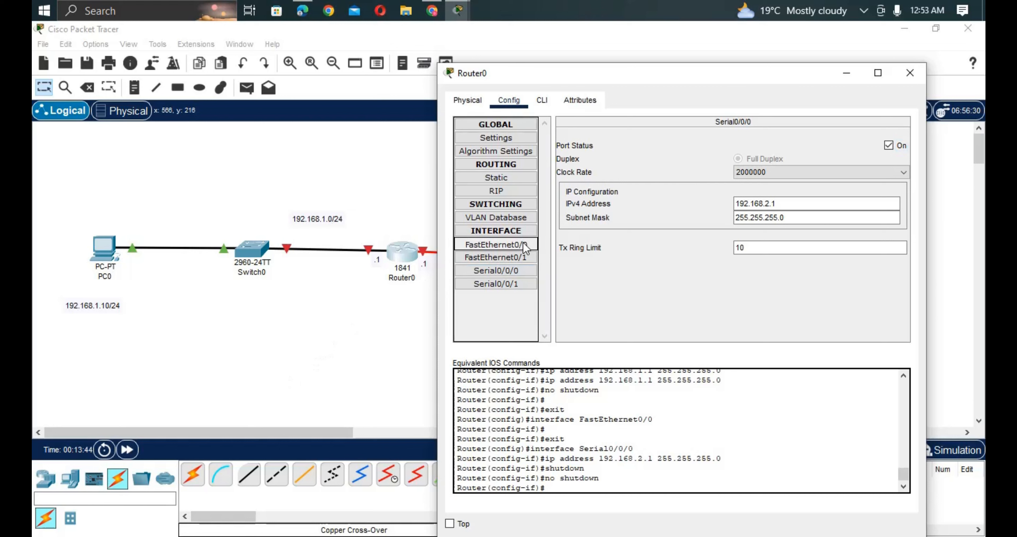
pyautogui.click(496, 246)
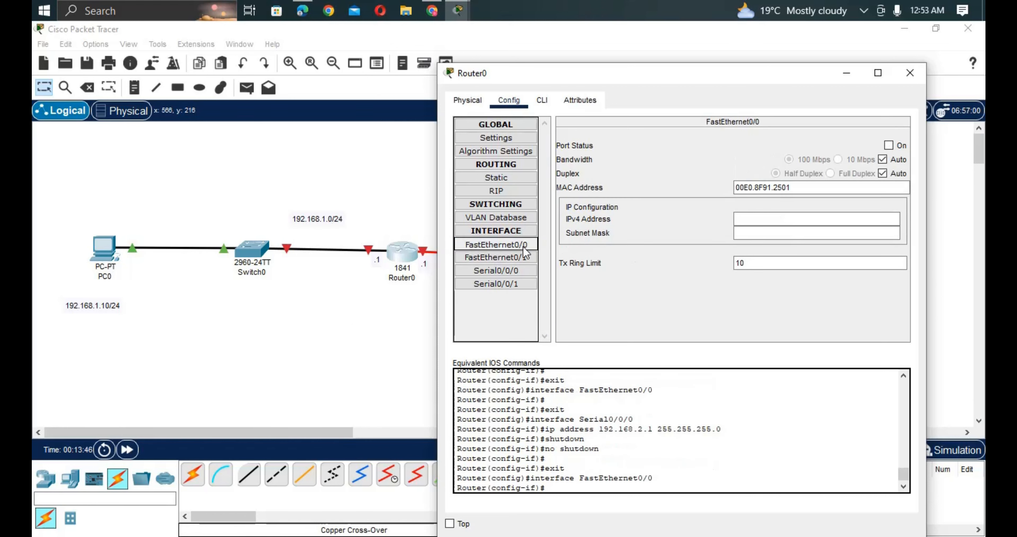
pyautogui.click(752, 220)
pyautogui.write('1')
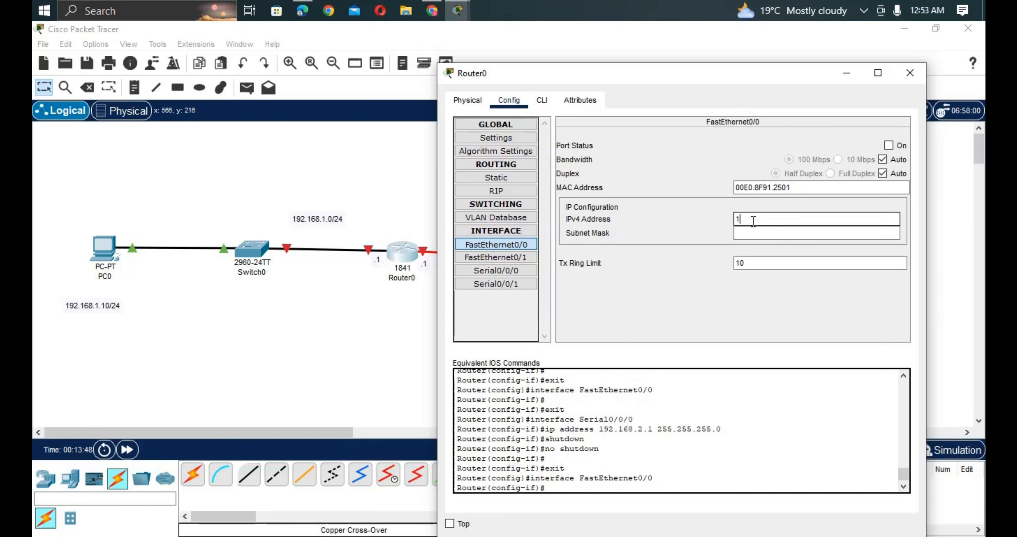
pyautogui.write('92.168.1.1')
pyautogui.click(755, 232)
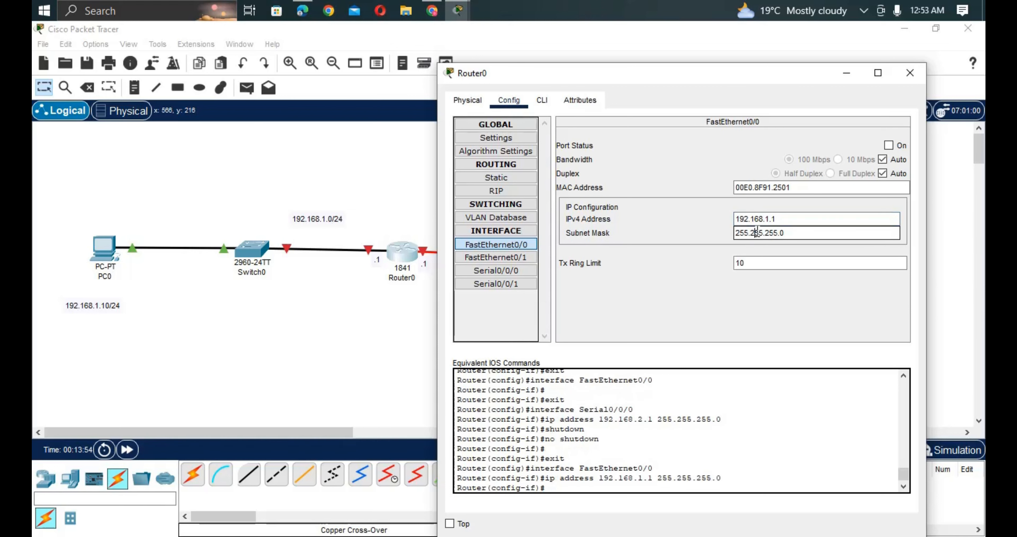
# Enable Router0's FastEthernet0/0 port, review the equivalent IOS commands and return to the topology.
pyautogui.click(898, 147)
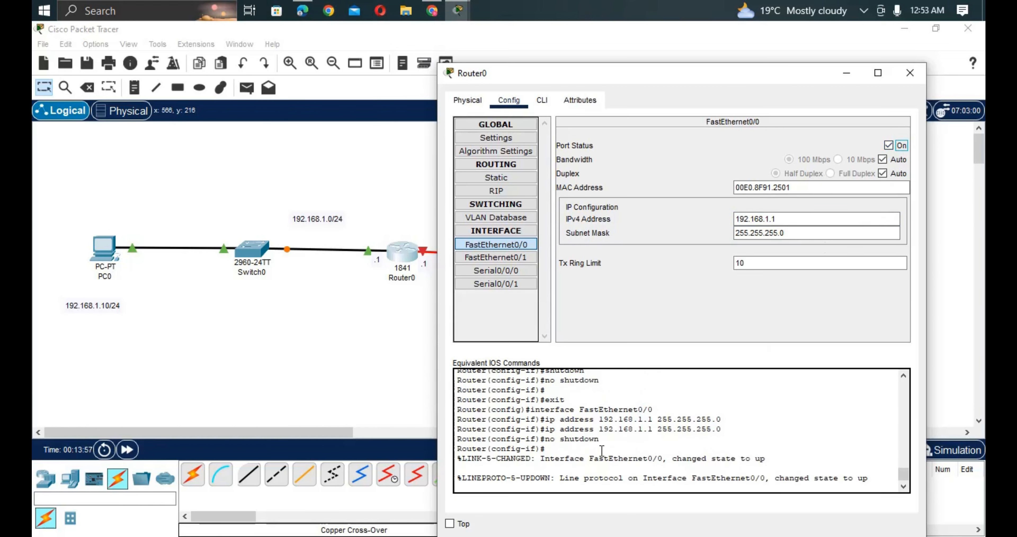
pyautogui.moveTo(599, 439); pyautogui.dragTo(544, 410)
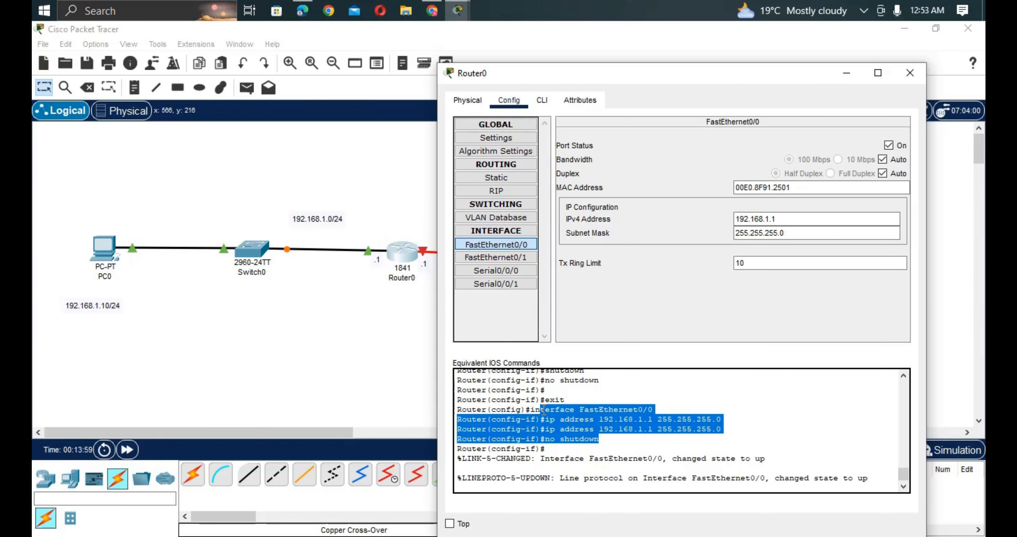
pyautogui.click(341, 349)
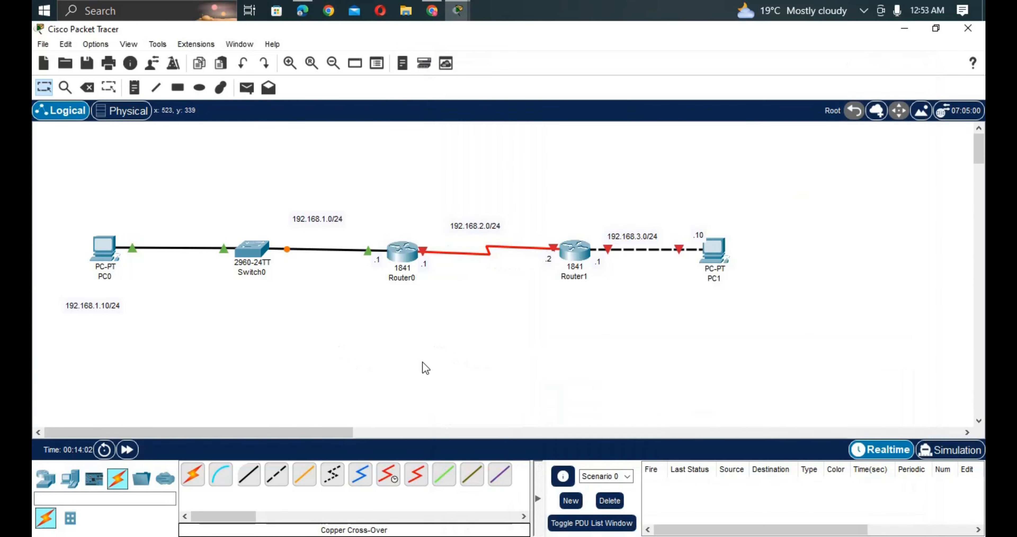
# Assign IPv4 address 192.168.2.2 with subnet mask 255.255.255.0 to Router1's Serial0/0/0 interface.
pyautogui.moveTo(579, 256)
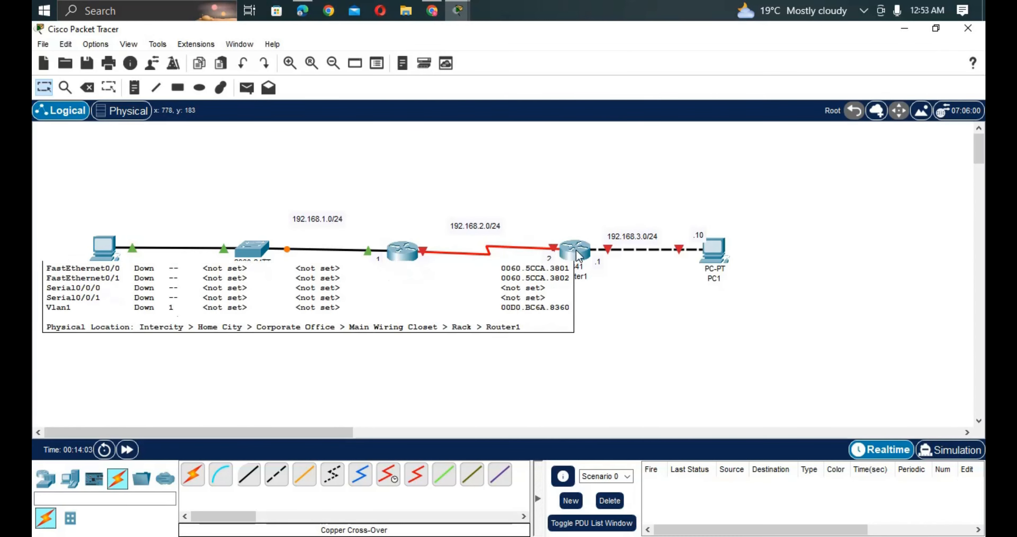
pyautogui.click(578, 254)
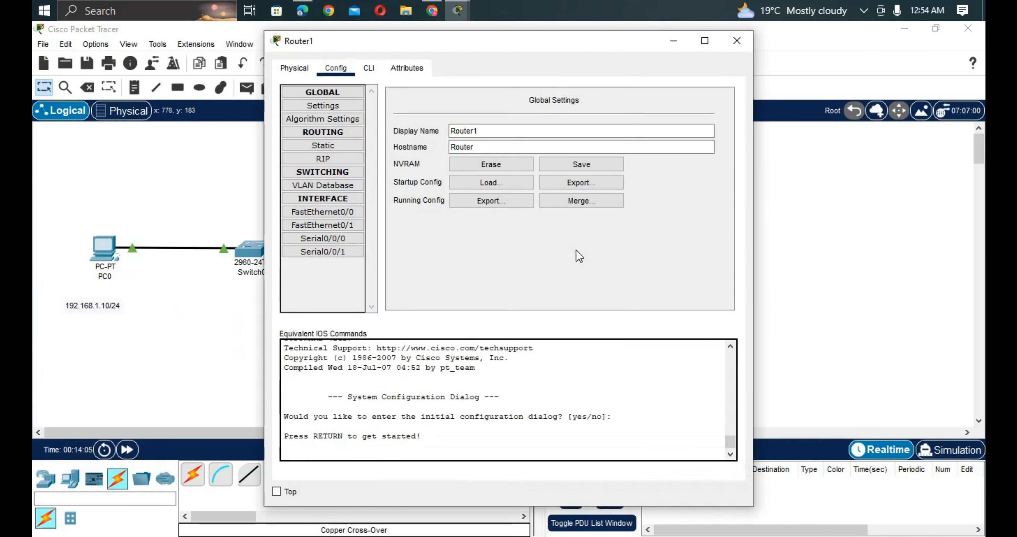
pyautogui.click(343, 233)
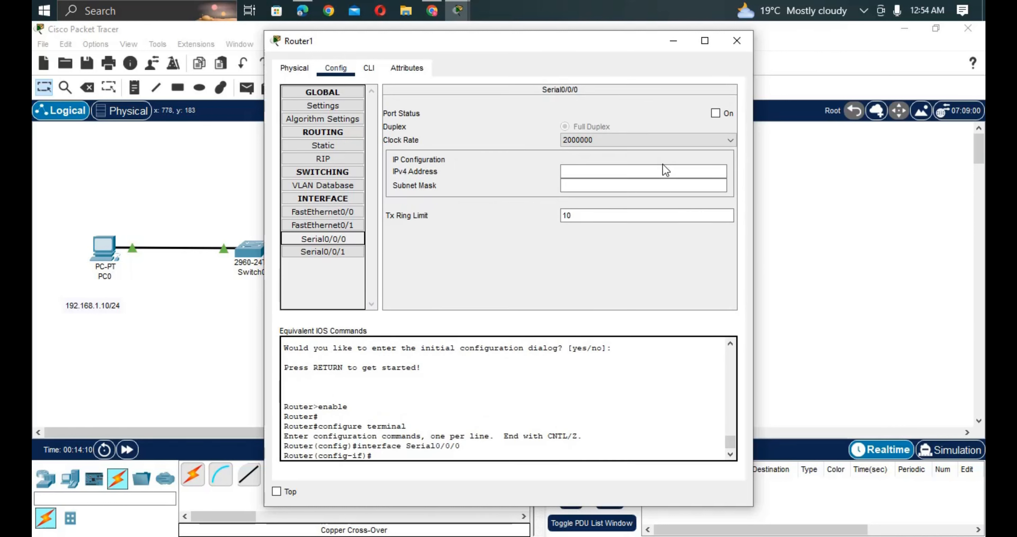
pyautogui.click(659, 173)
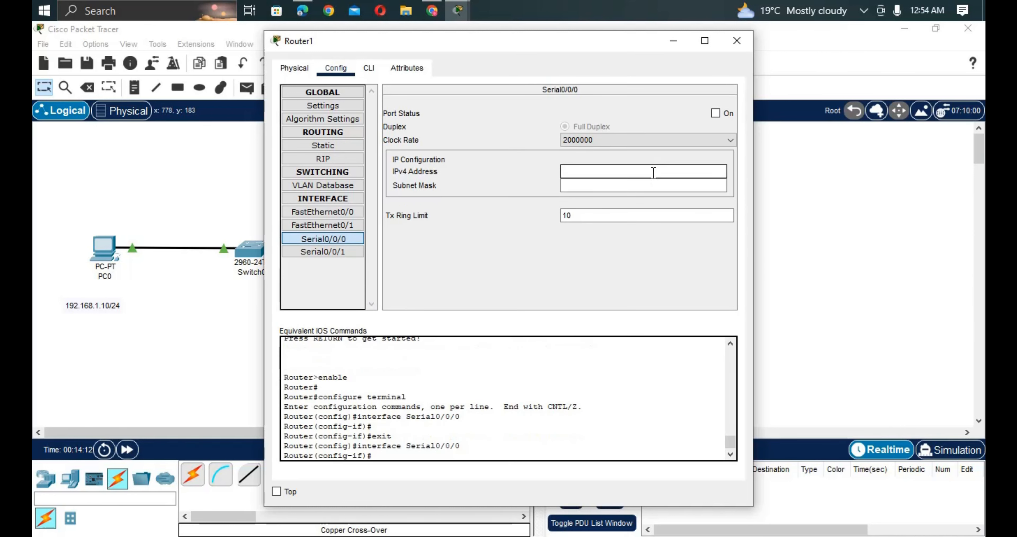
pyautogui.write('192.168.2.2')
pyautogui.click(673, 187)
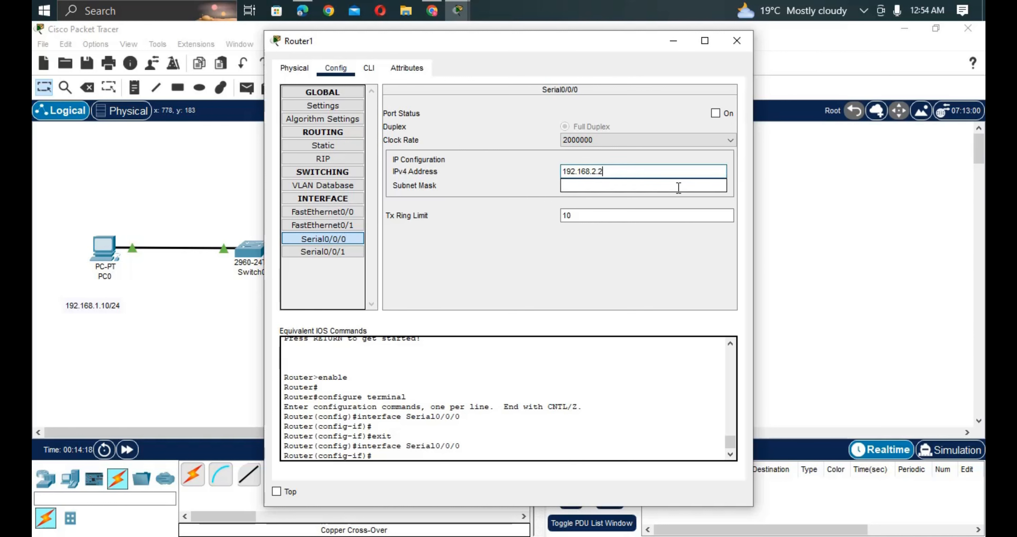
# Enable Router1's Serial0/0/0 port, review its commands and link messages, and close the configuration window.
pyautogui.click(715, 114)
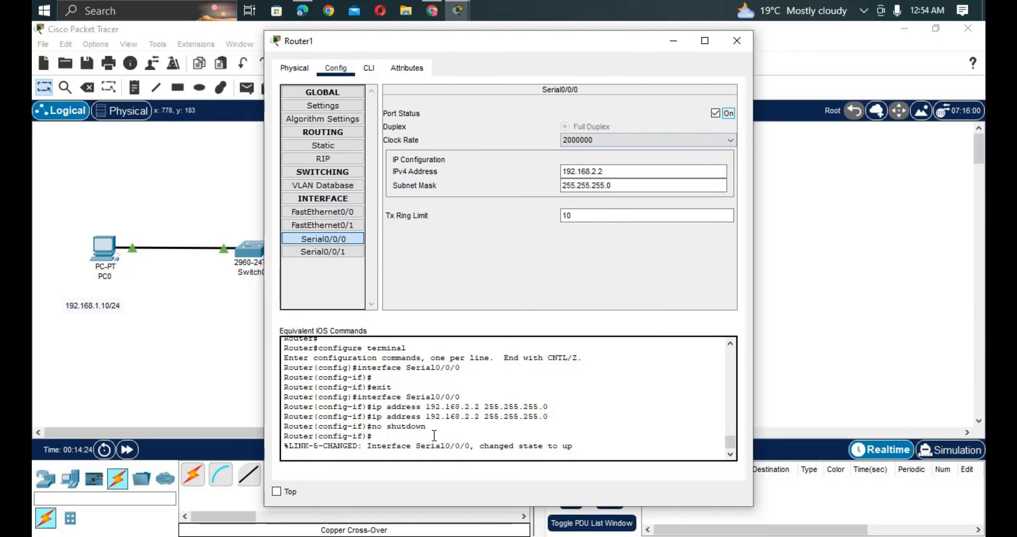
pyautogui.moveTo(433, 429); pyautogui.dragTo(367, 406)
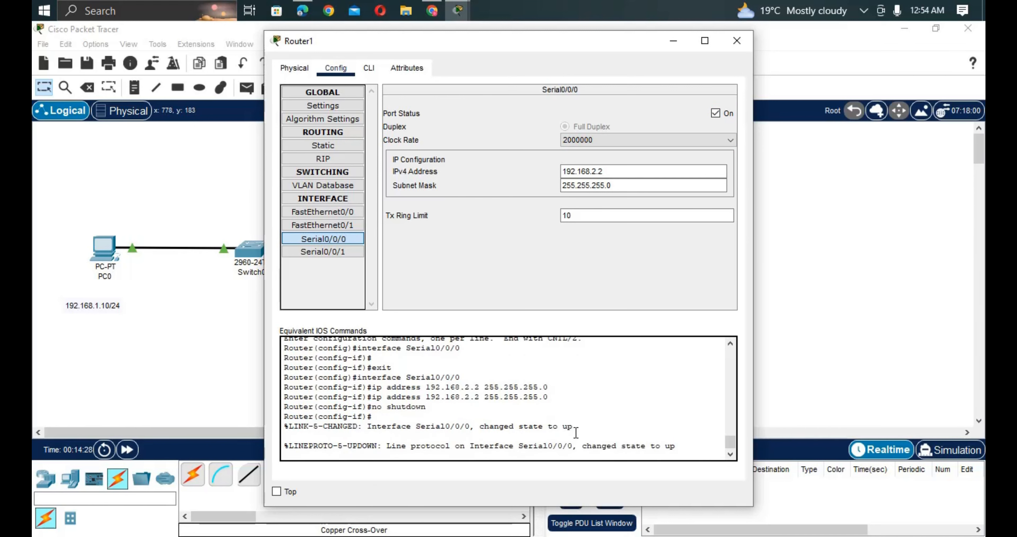
pyautogui.moveTo(574, 427); pyautogui.dragTo(479, 426)
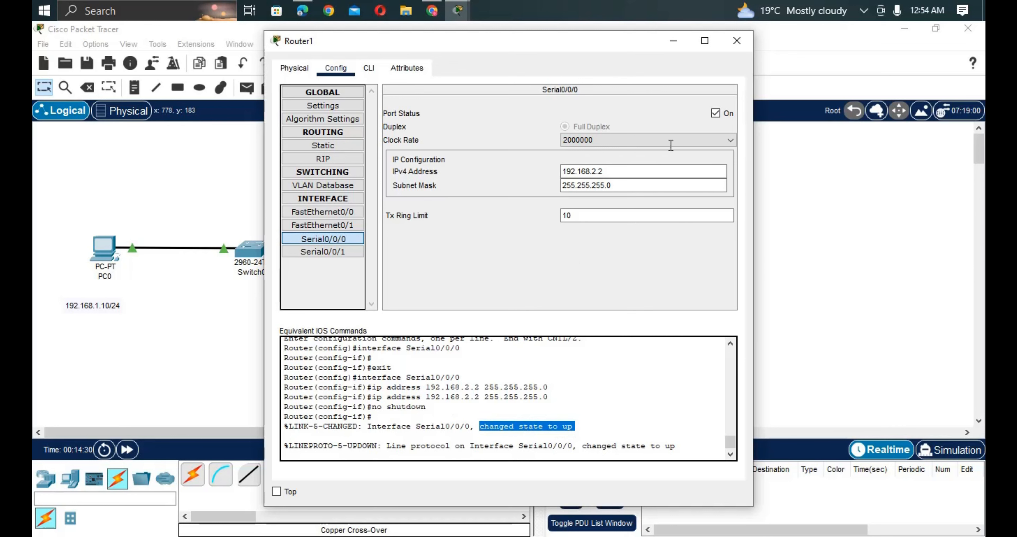
pyautogui.click(729, 49)
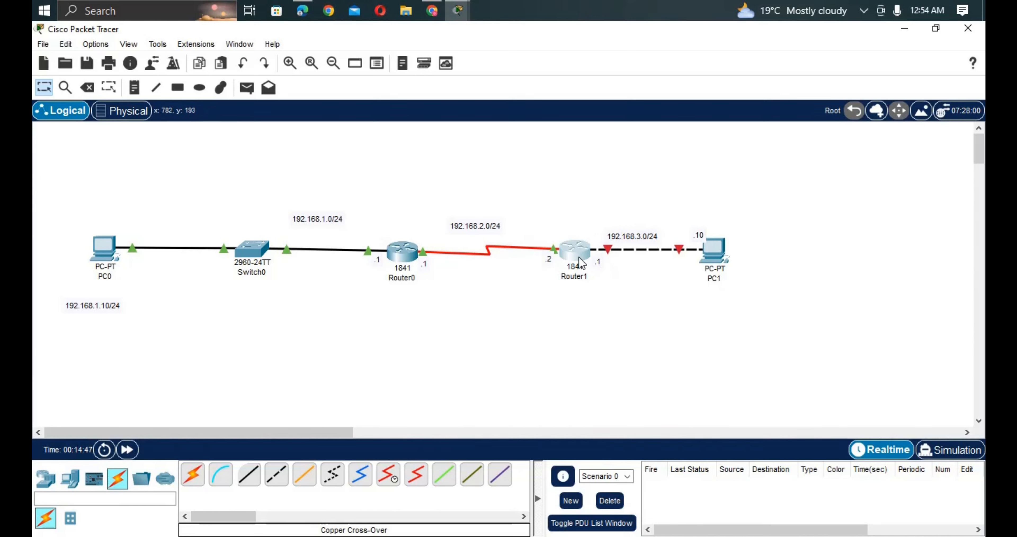
# Configure Router1's FastEthernet0/0 with IPv4 address 192.168.3.1 and subnet mask 255.255.255.0, enable the port and close the configuration window.
pyautogui.moveTo(583, 255)
pyautogui.click(583, 256)
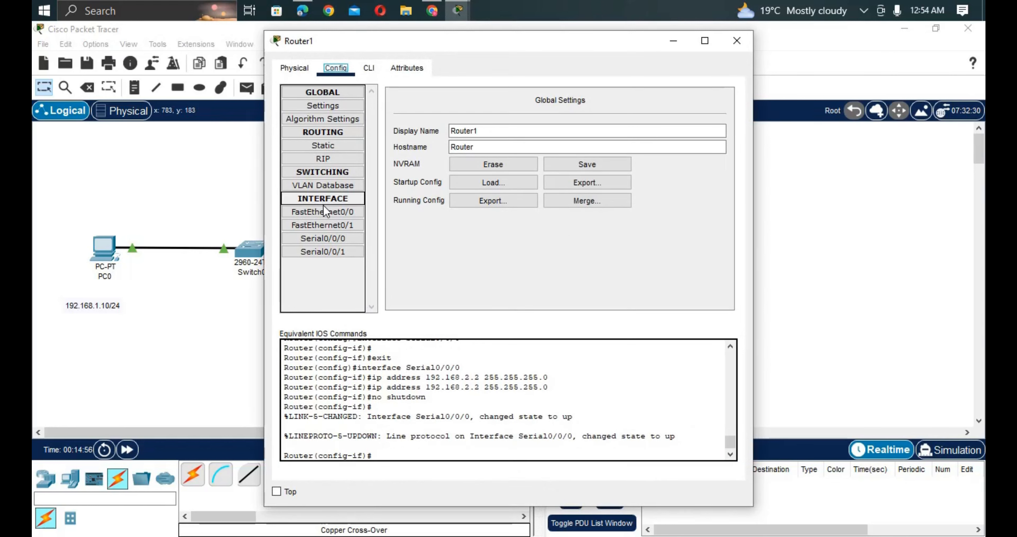
pyautogui.click(332, 217)
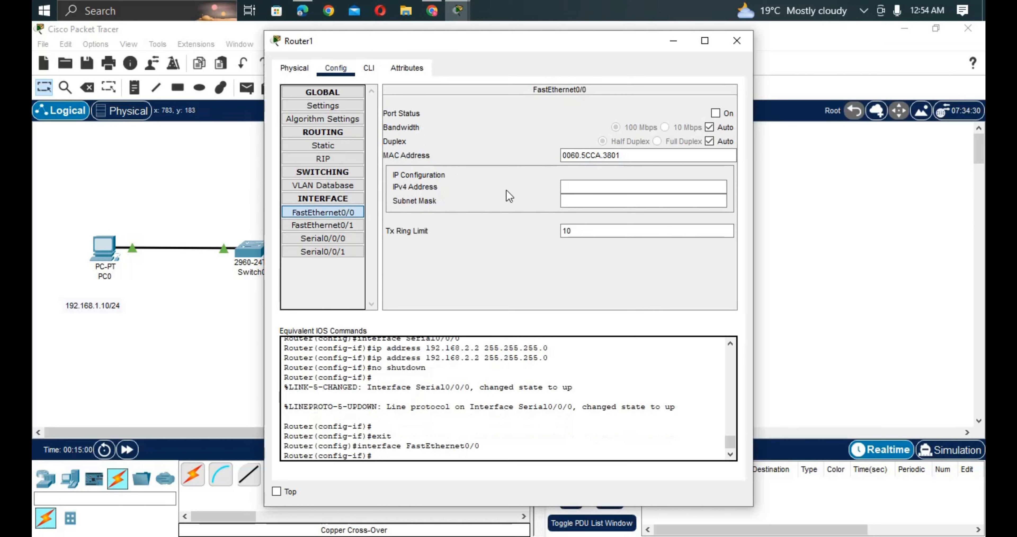
pyautogui.click(572, 186)
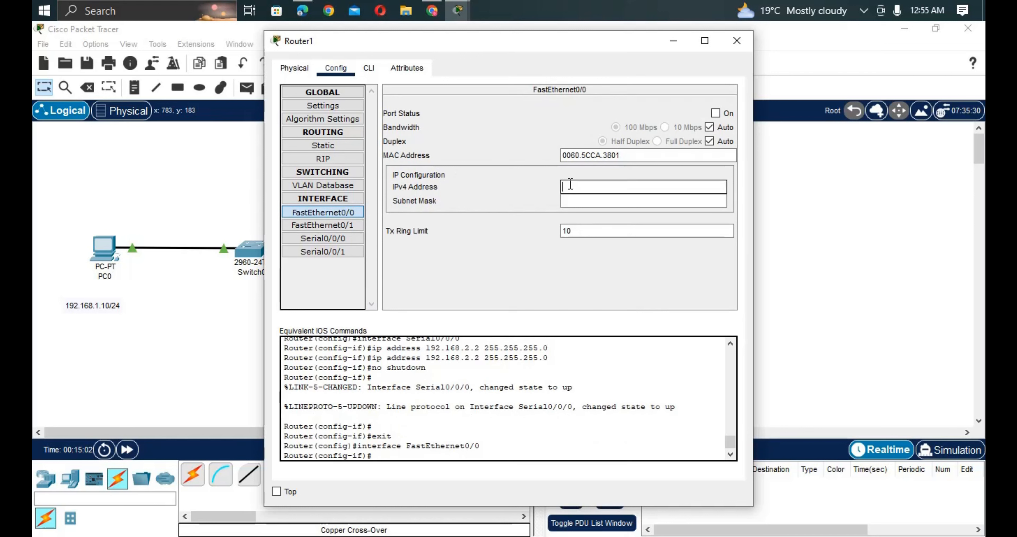
pyautogui.write('192.168.3.1')
pyautogui.click(641, 199)
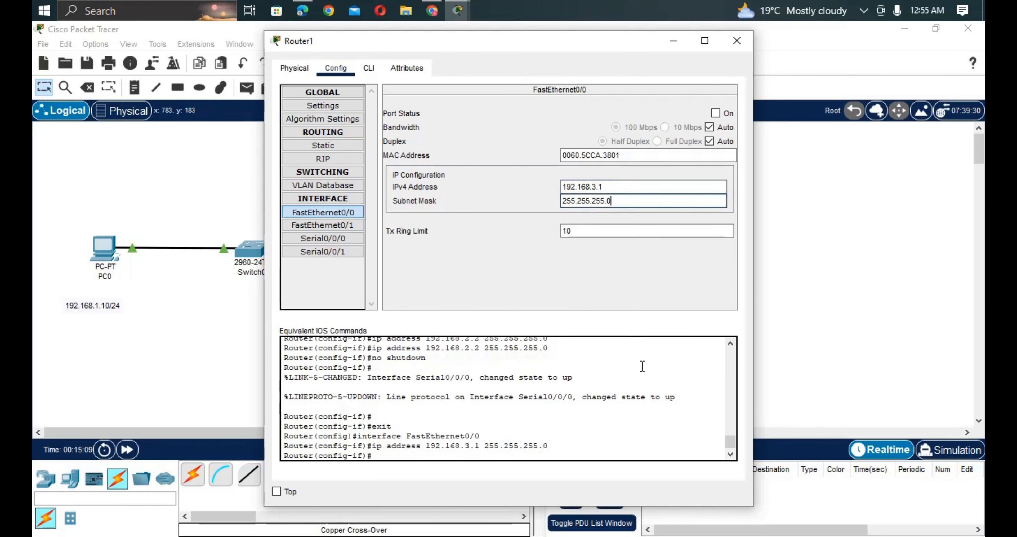
pyautogui.click(722, 114)
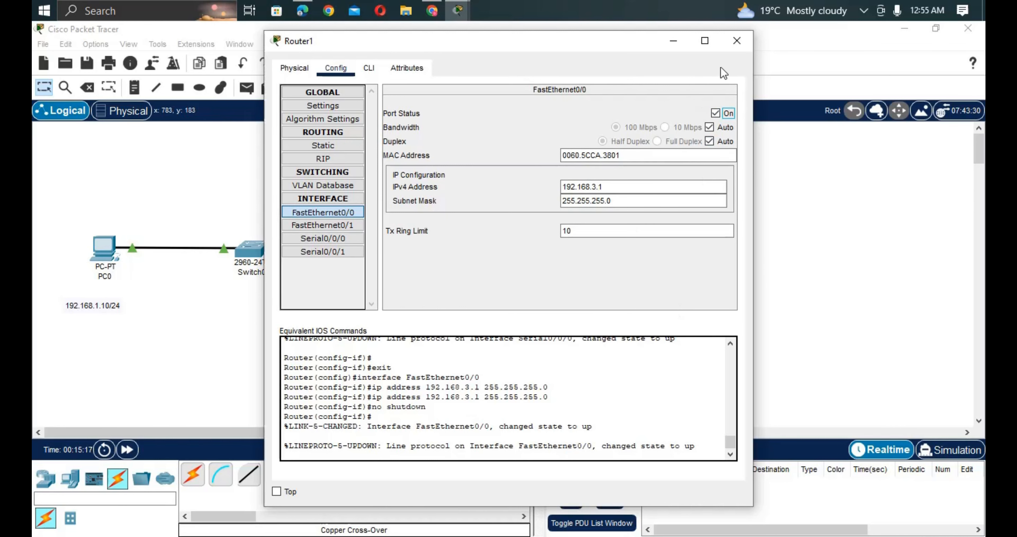
pyautogui.click(735, 43)
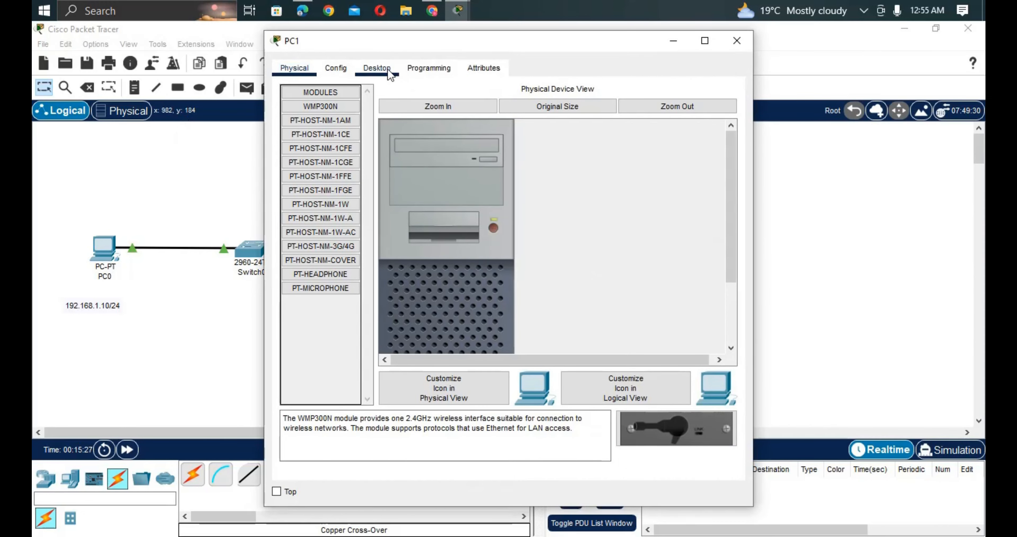
# Assign PC1 the static IPv4 address 192.168.3.10 with subnet mask 255.255.255.0.
pyautogui.click(389, 71)
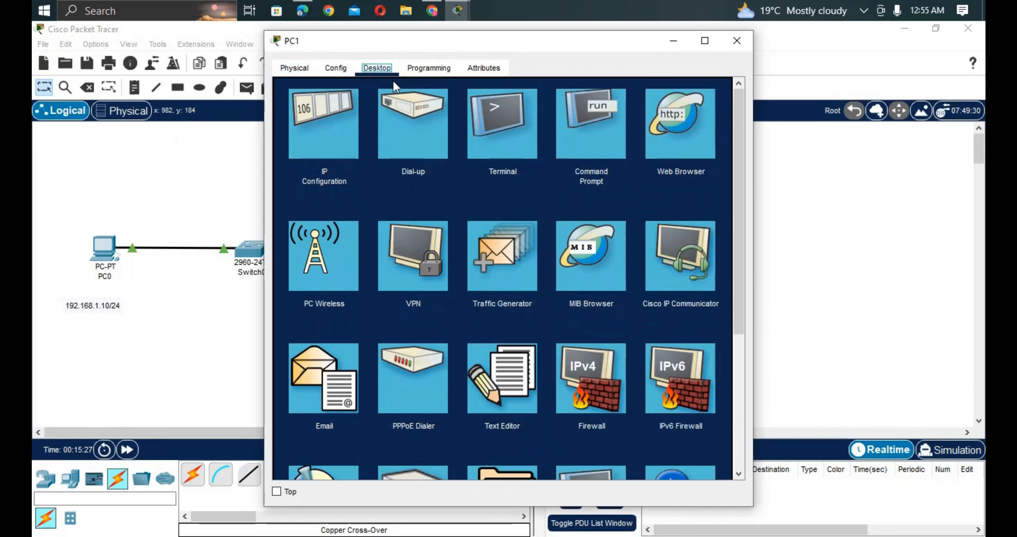
pyautogui.click(326, 155)
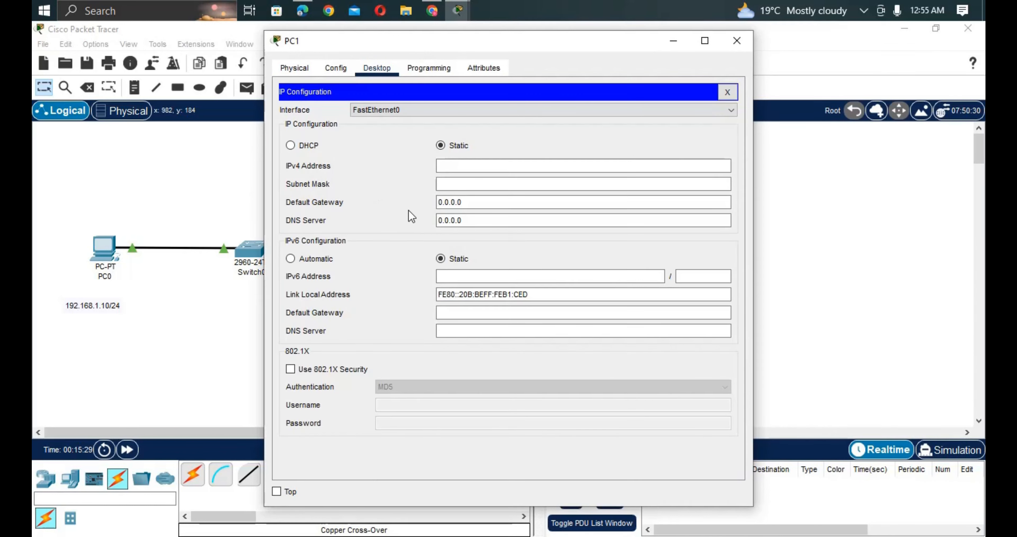
pyautogui.click(451, 165)
pyautogui.write('1')
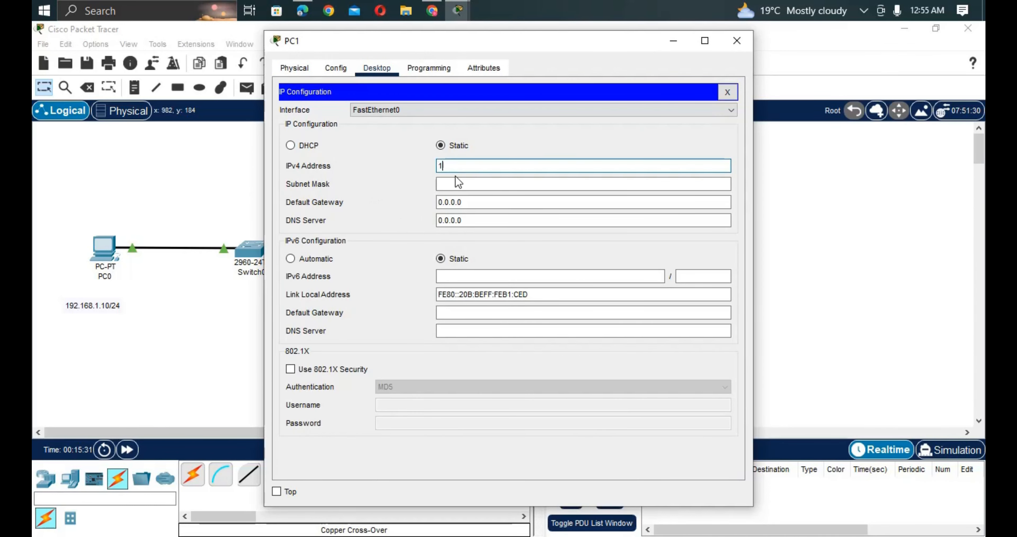
pyautogui.write('92')
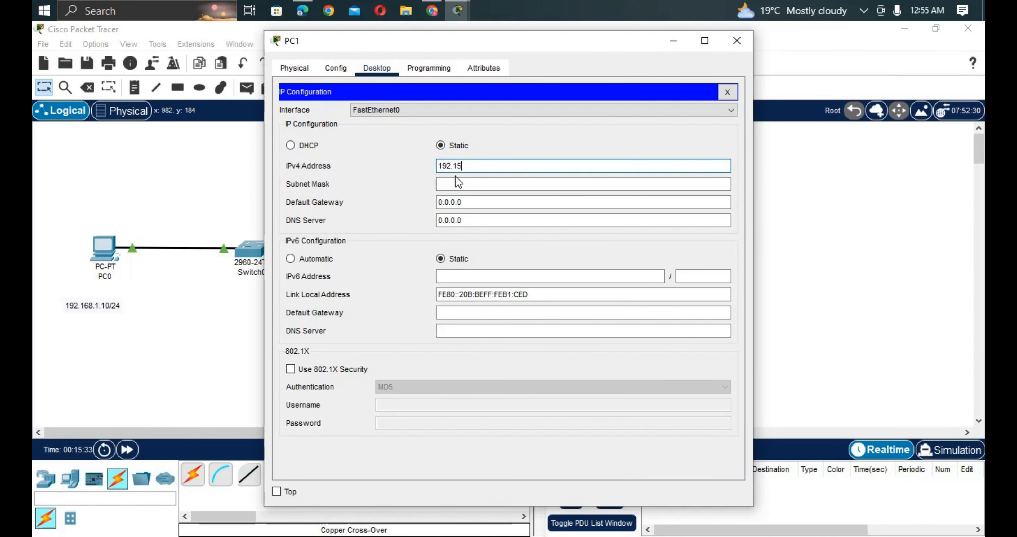
pyautogui.write('.168.3.10')
pyautogui.click(455, 177)
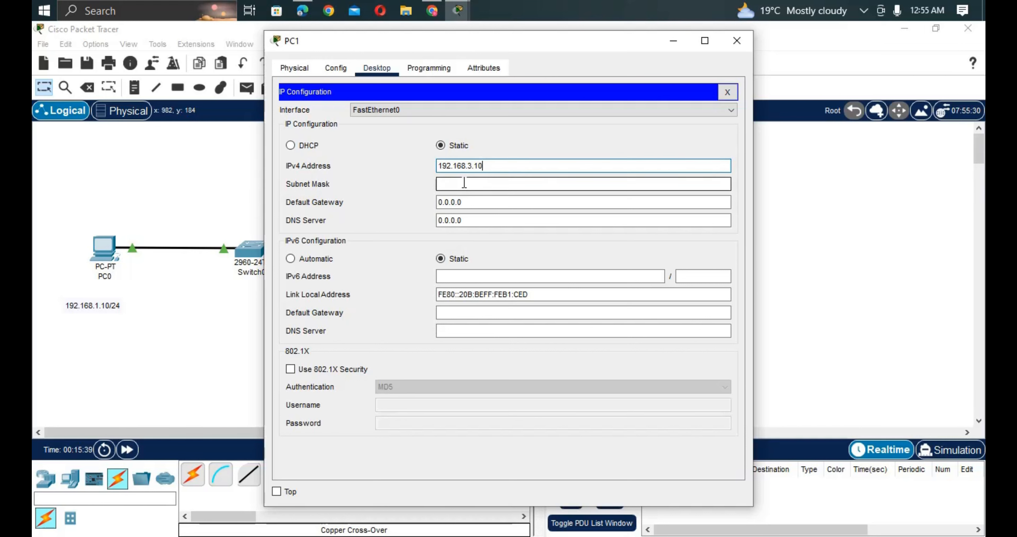
# Set PC1's default gateway to 192.168.3.1 and close its IP configuration.
pyautogui.click(469, 199)
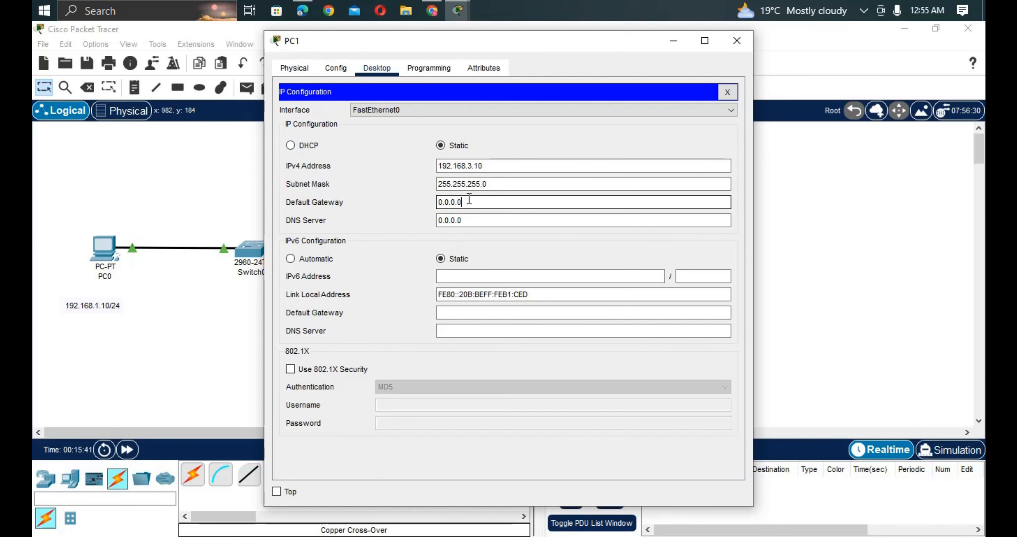
pyautogui.press('BackSpace')
pyautogui.press('BackSpace')
pyautogui.press('BackSpace')
pyautogui.press('BackSpace')
pyautogui.press('BackSpace')
pyautogui.press('BackSpace')
pyautogui.press('BackSpace')
pyautogui.write('192.168.3.')
pyautogui.click(510, 438)
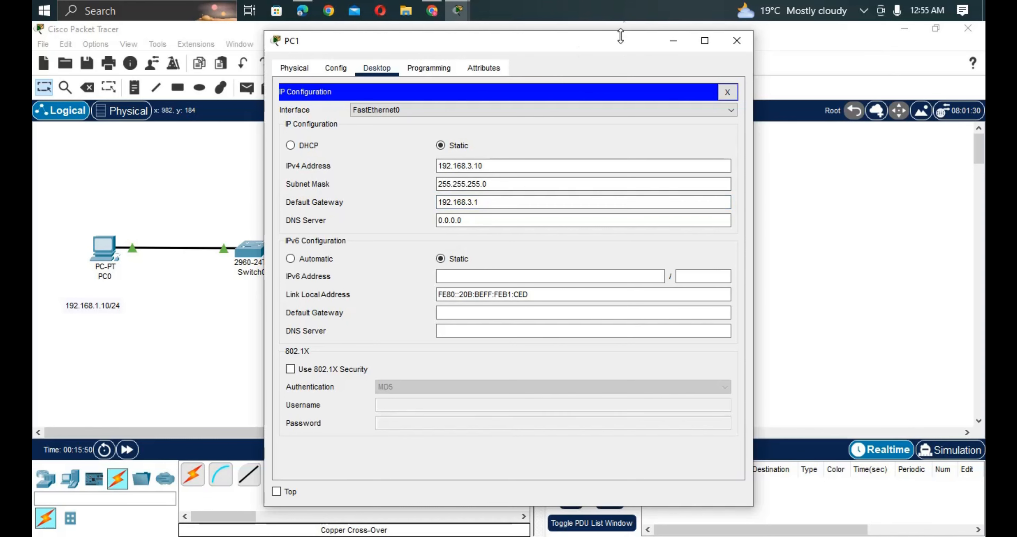
pyautogui.click(728, 92)
# Ping Router1's FastEthernet0/0 address 192.168.3.1 from PC1's command prompt.
pyautogui.moveTo(590, 44); pyautogui.dragTo(773, 400)
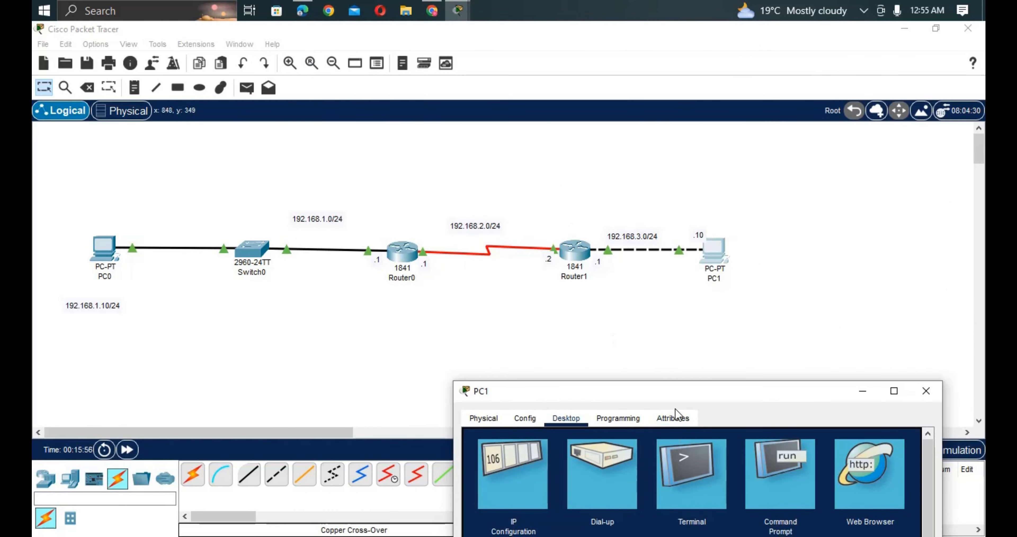
pyautogui.moveTo(687, 391); pyautogui.dragTo(761, 132)
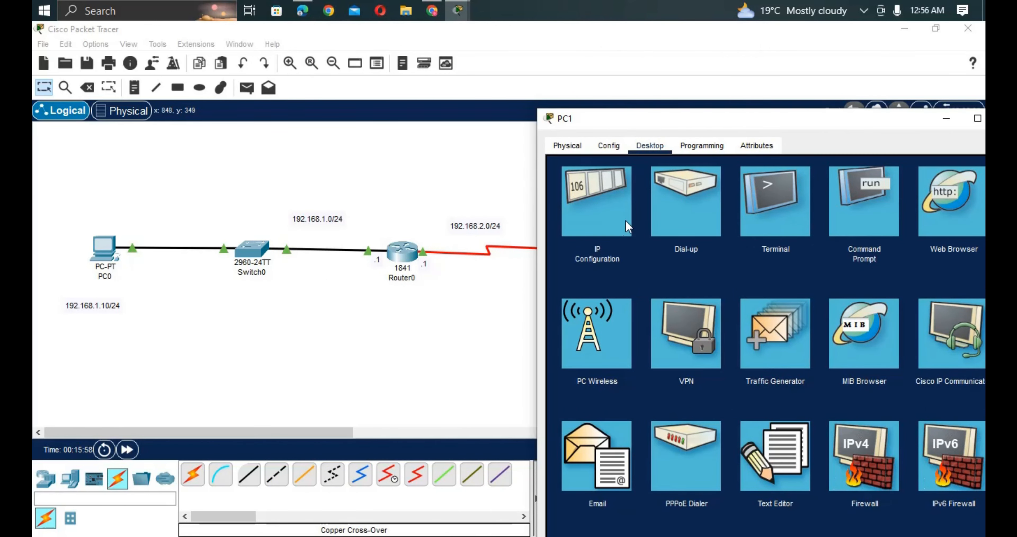
pyautogui.click(867, 207)
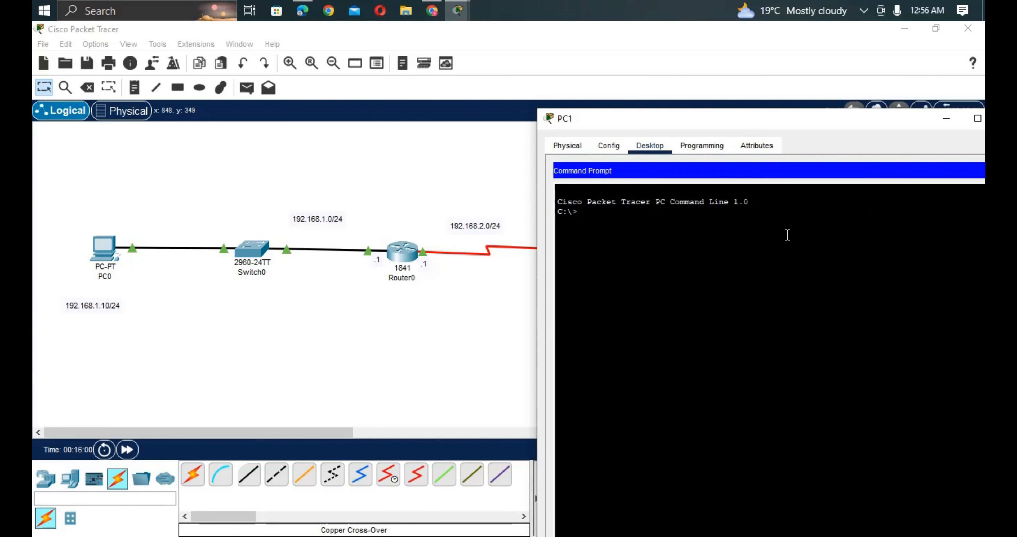
pyautogui.write('ping 192.168.3.1')
pyautogui.press('Return')
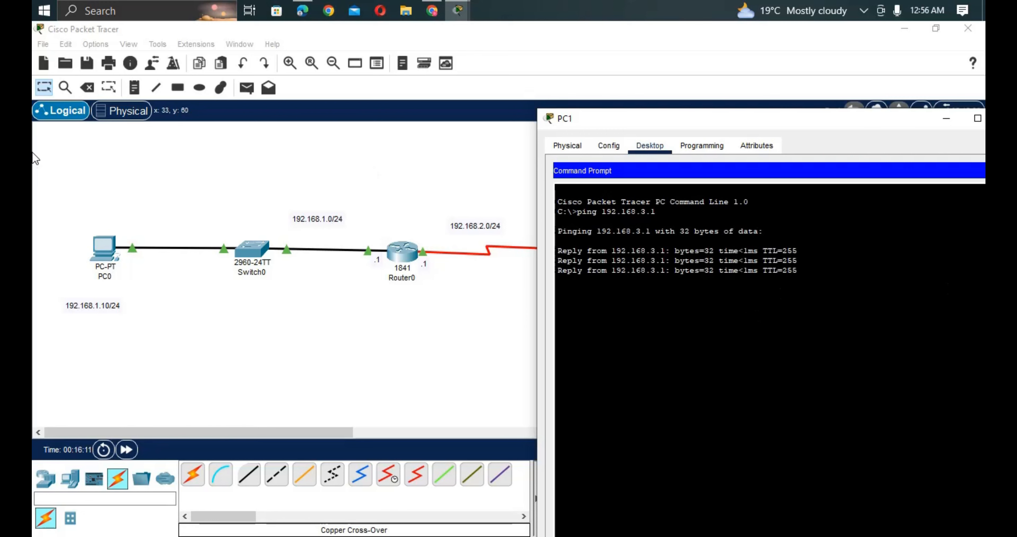
# Ping Router1's serial interface address 192.168.2.2 from PC1's command prompt.
pyautogui.moveTo(576, 119); pyautogui.dragTo(713, 219)
pyautogui.moveTo(554, 116); pyautogui.dragTo(596, 119)
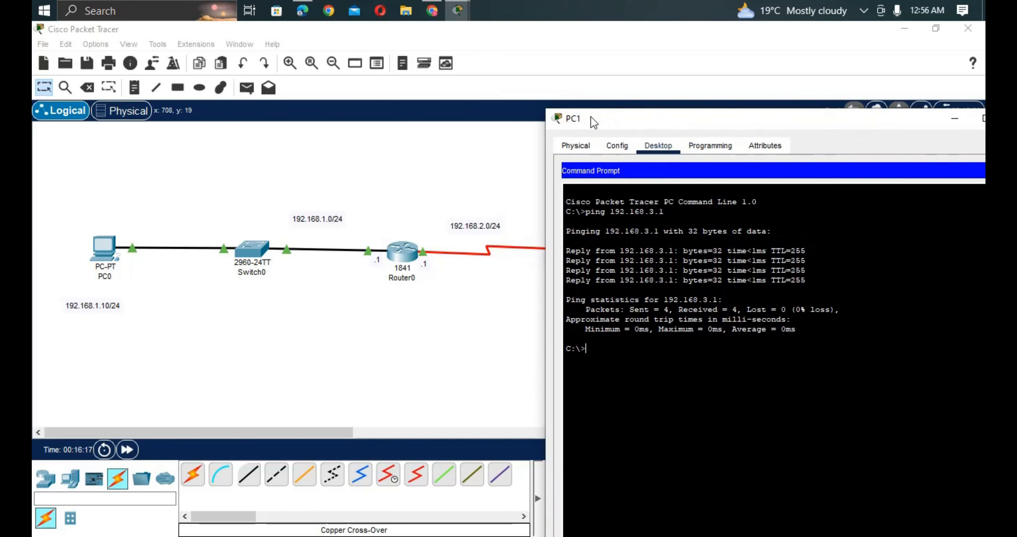
pyautogui.press('Up')
pyautogui.press('BackSpace')
pyautogui.press('BackSpace')
pyautogui.write('2.2')
pyautogui.press('Return')
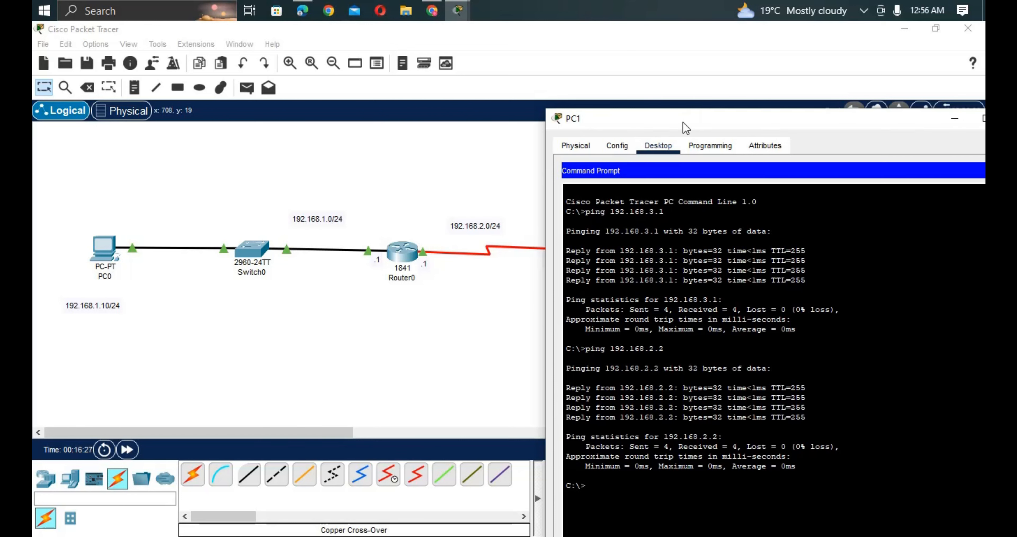
# Compare the earlier ping with the topology, ping Router0's serial address 192.168.2.1 from PC1, and return to the topology.
pyautogui.moveTo(682, 122); pyautogui.dragTo(859, 208)
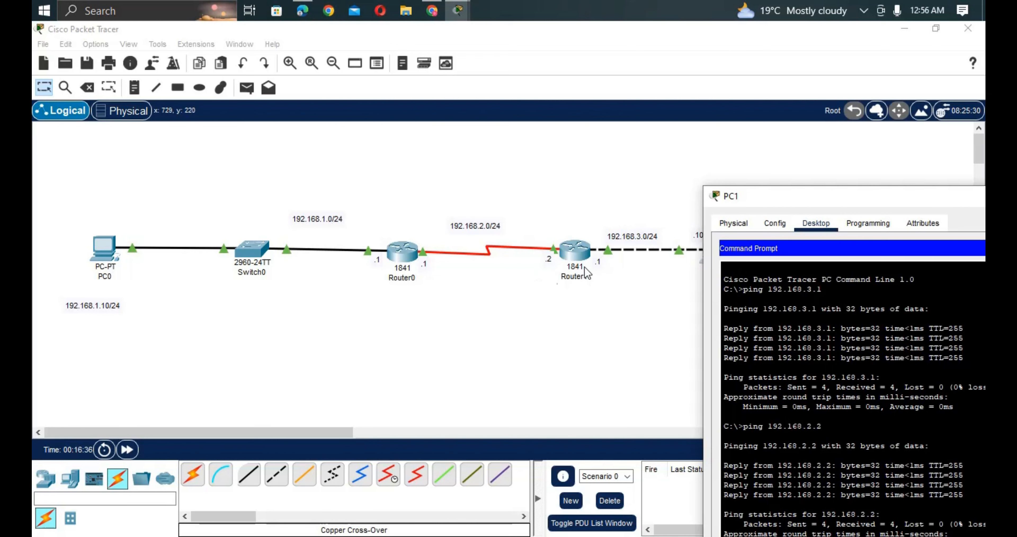
pyautogui.moveTo(782, 199); pyautogui.dragTo(706, 103)
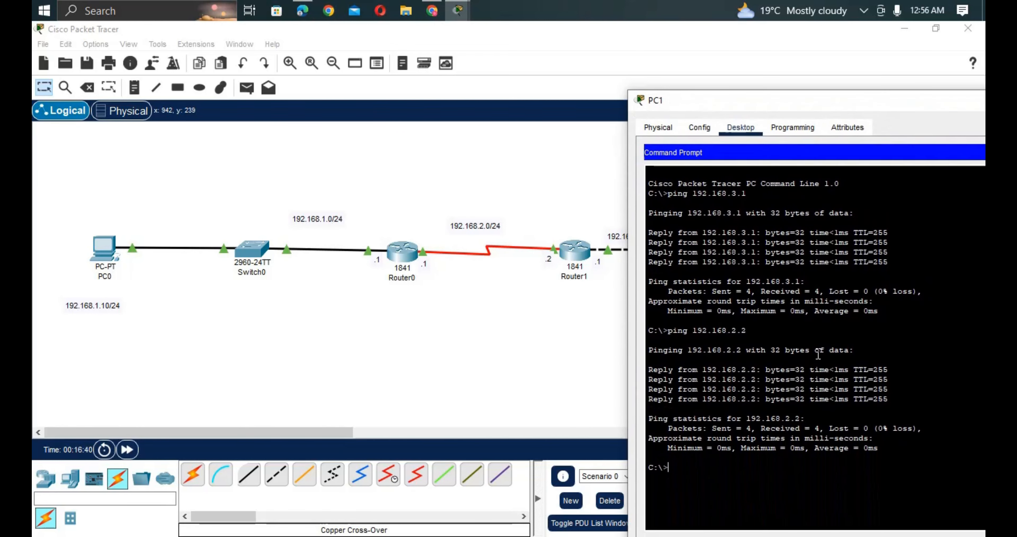
pyautogui.moveTo(747, 333); pyautogui.dragTo(688, 335)
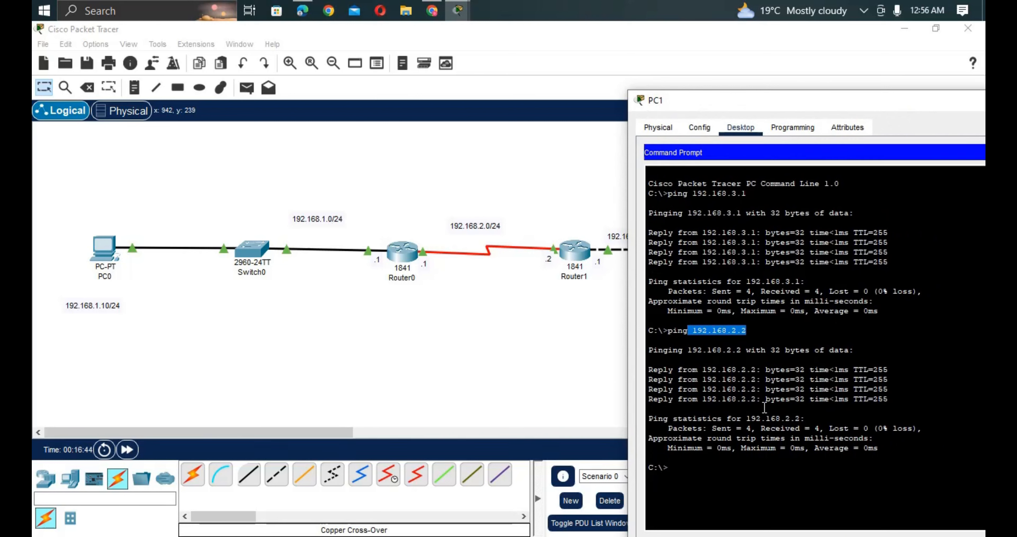
pyautogui.click(687, 471)
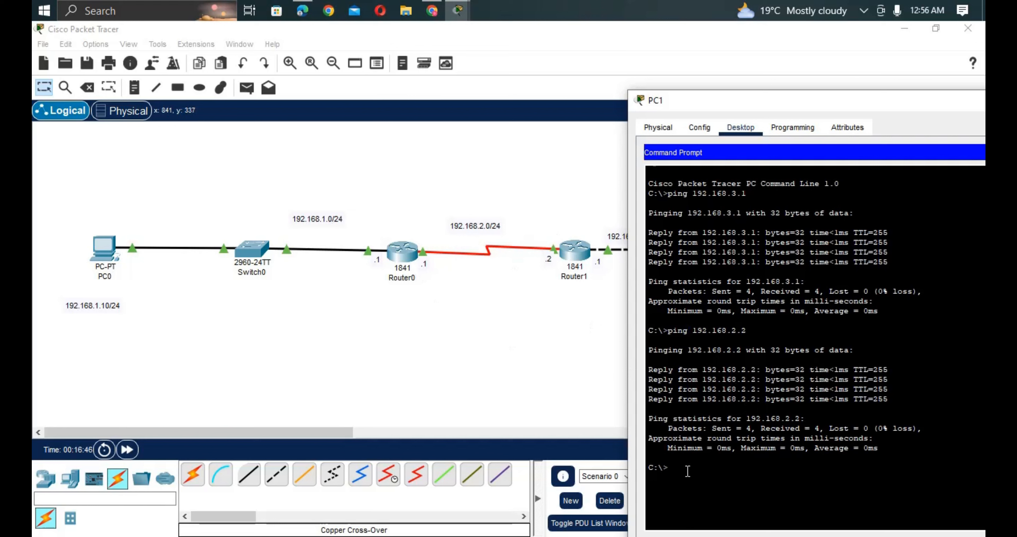
pyautogui.press('Up')
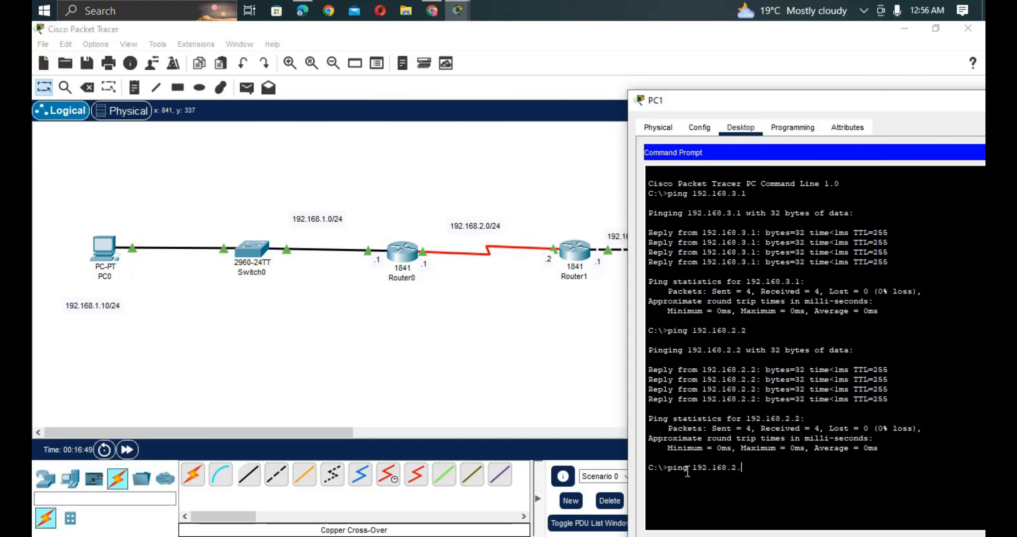
pyautogui.write('1')
pyautogui.press('Return')
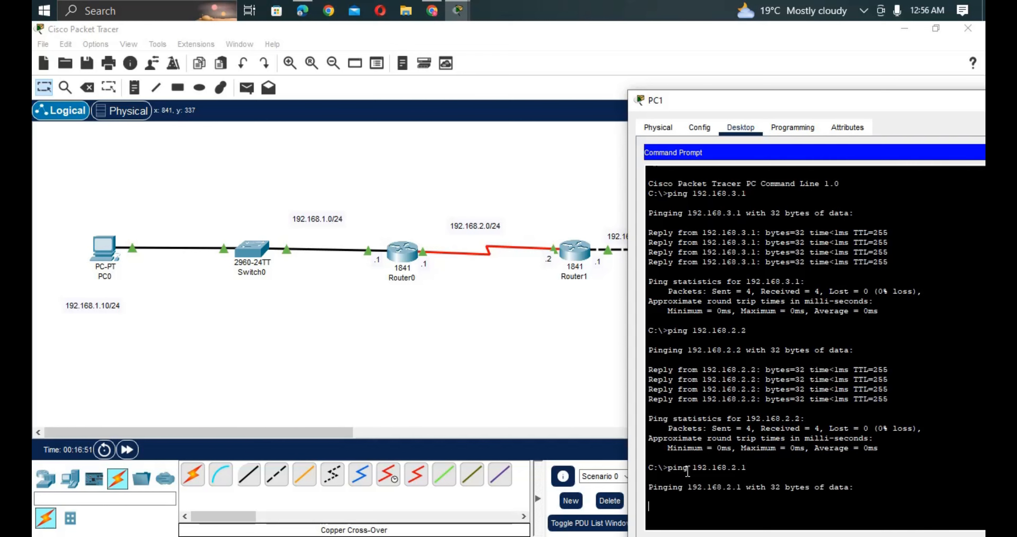
pyautogui.moveTo(783, 108); pyautogui.dragTo(767, 42)
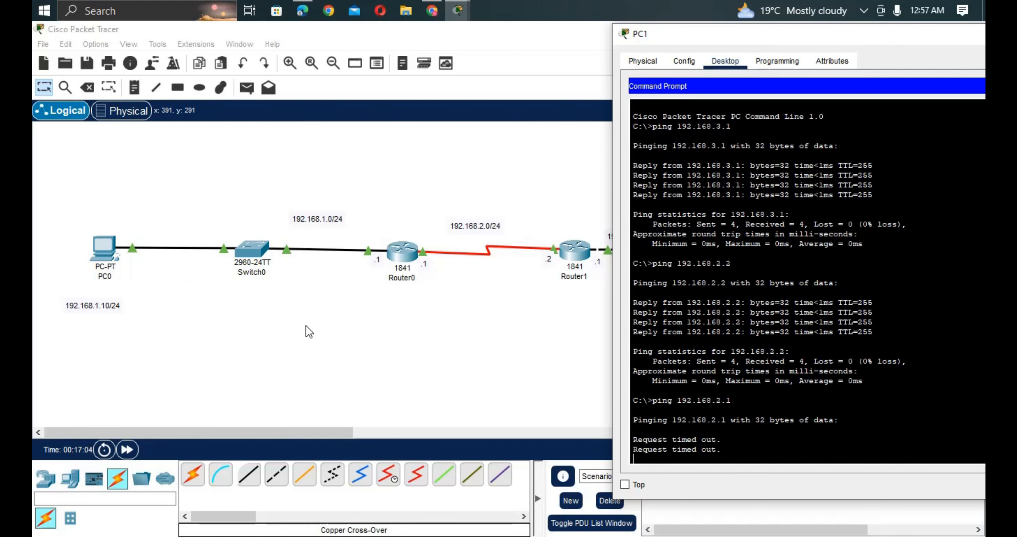
pyautogui.click(261, 331)
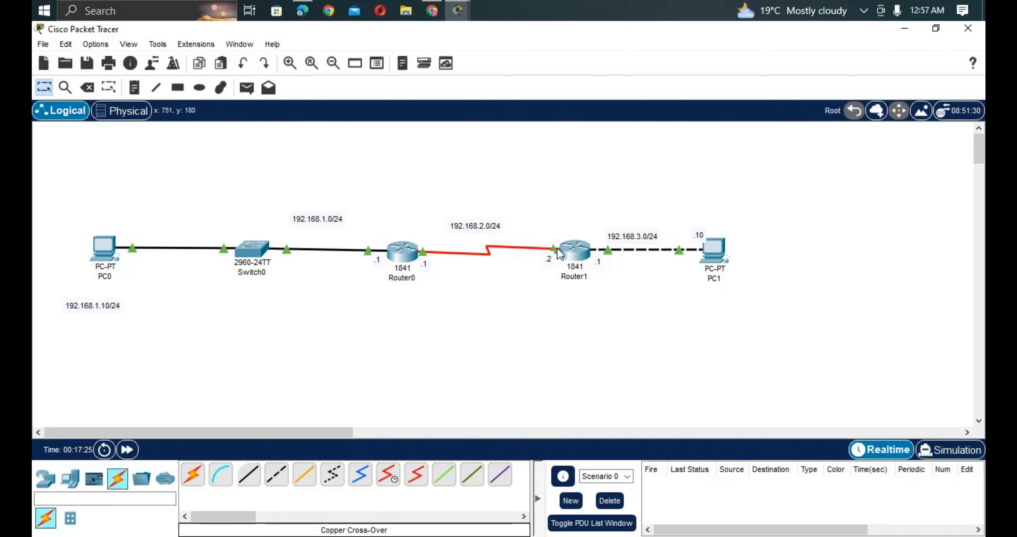
# Add a static route on Router0 to network 192.168.3.0 with mask 255.255.255.0 and next hop 192.168.2.2.
pyautogui.click(408, 259)
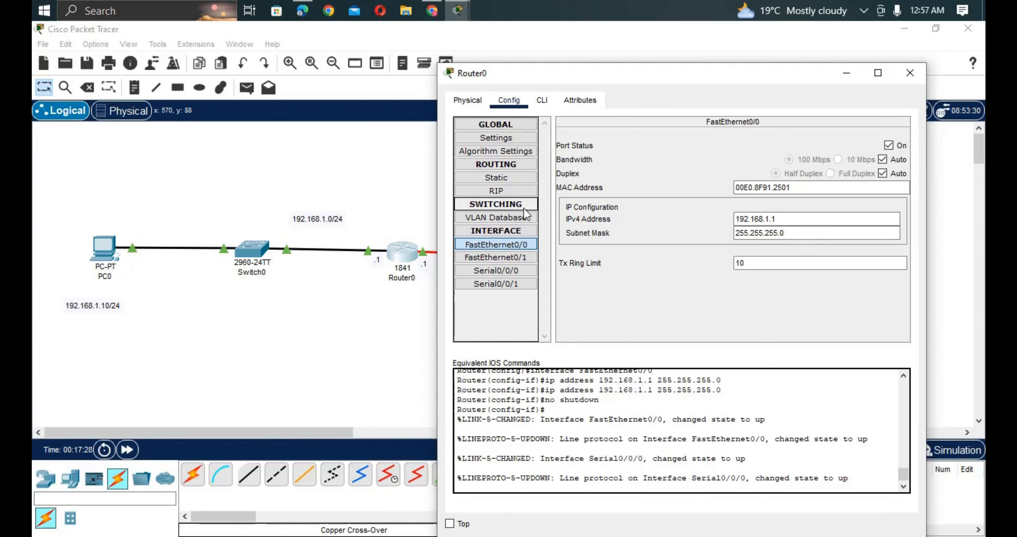
pyautogui.click(494, 178)
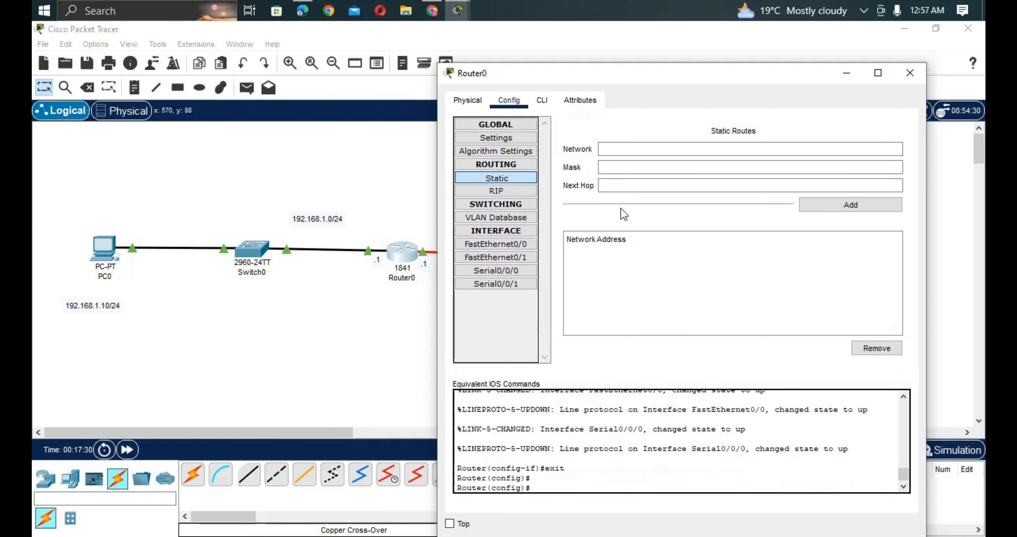
pyautogui.click(616, 150)
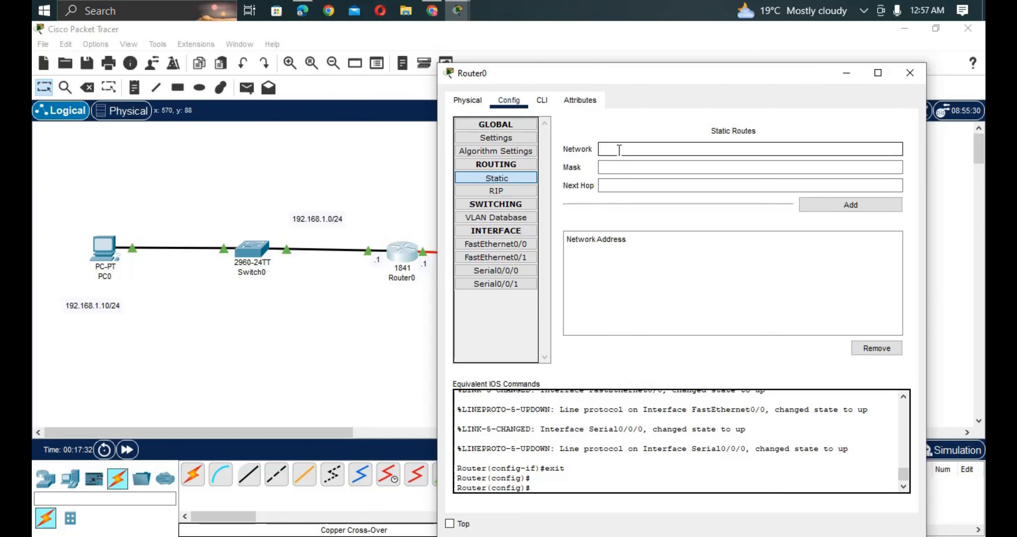
pyautogui.write('192.168.3.0')
pyautogui.click(621, 167)
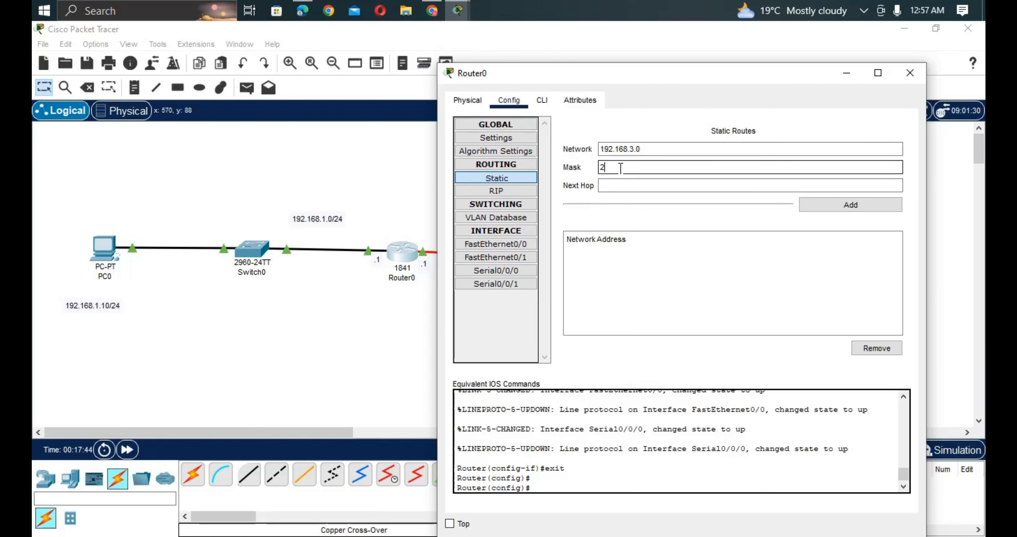
pyautogui.write('255.255.255.0')
pyautogui.click(607, 184)
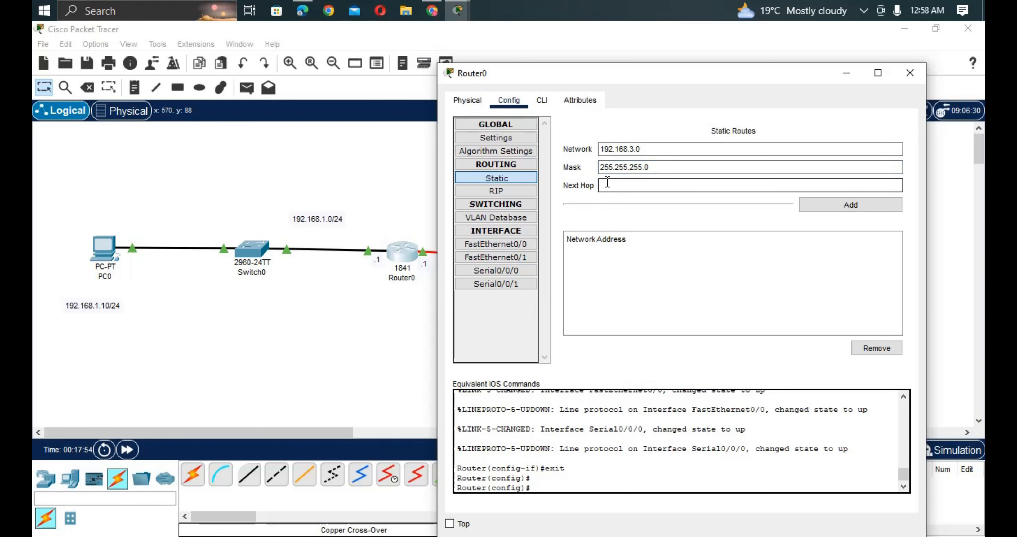
pyautogui.write('192.168.2.2')
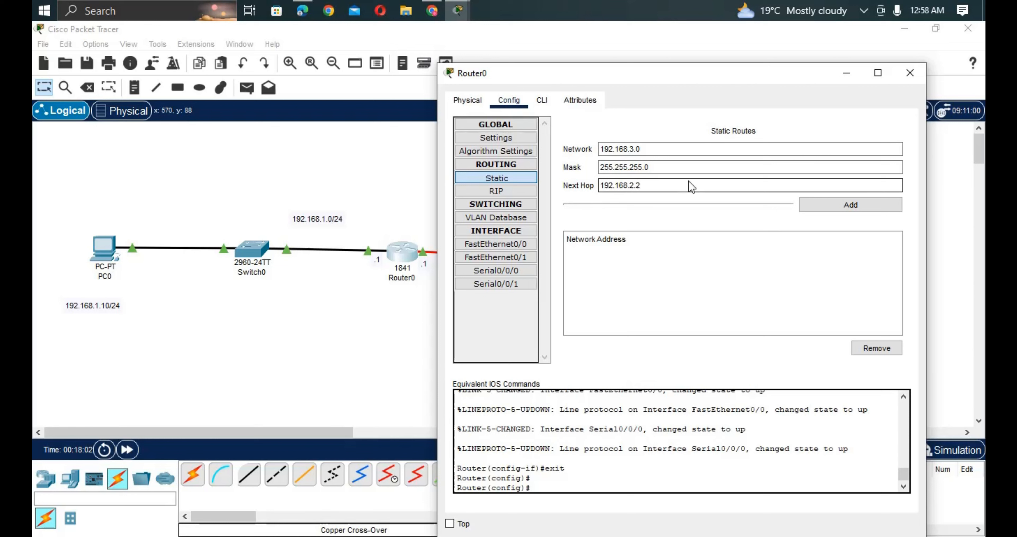
pyautogui.click(826, 206)
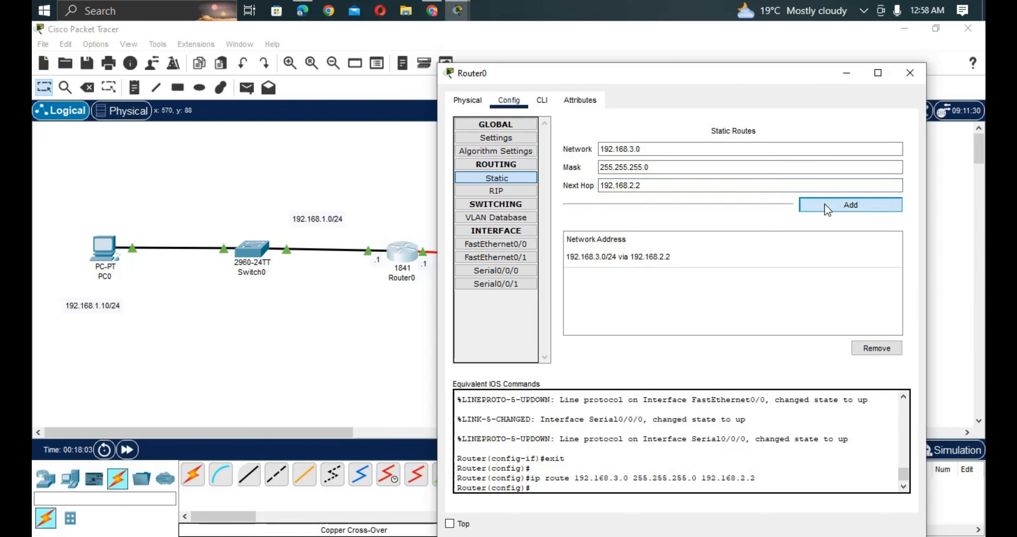
# Review Router0's static route entry and its equivalent ip route command, and return to the topology.
pyautogui.click(672, 260)
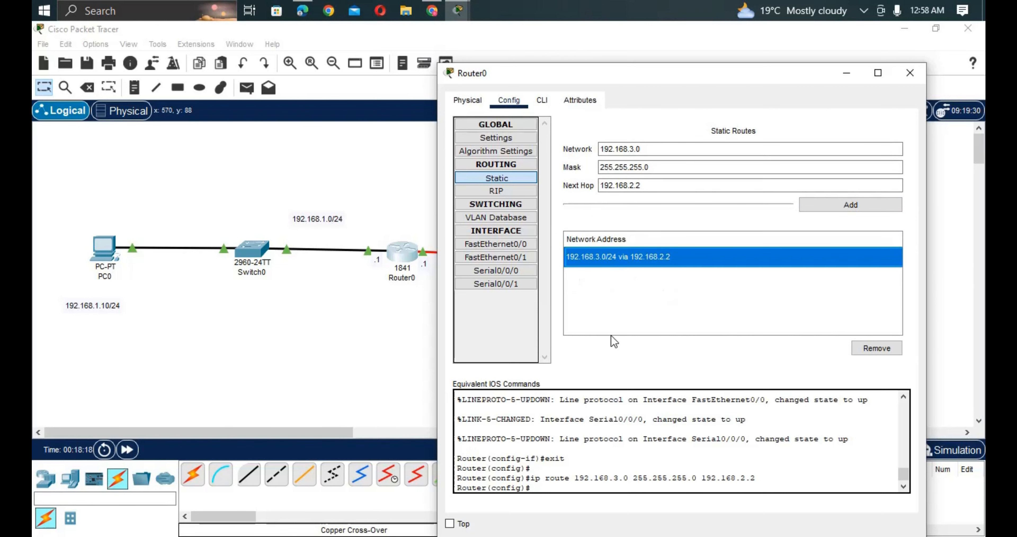
pyautogui.click(766, 481)
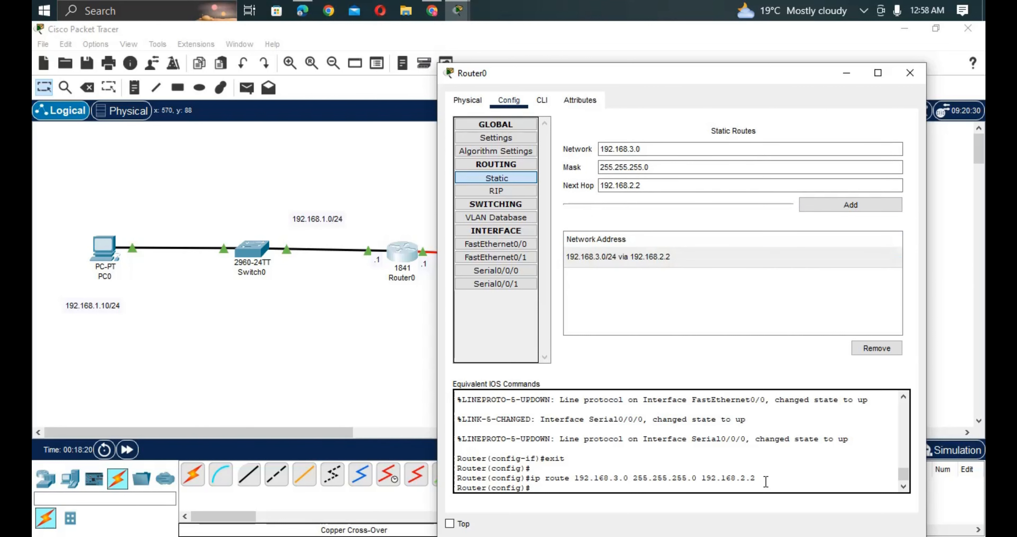
pyautogui.moveTo(766, 482); pyautogui.dragTo(533, 479)
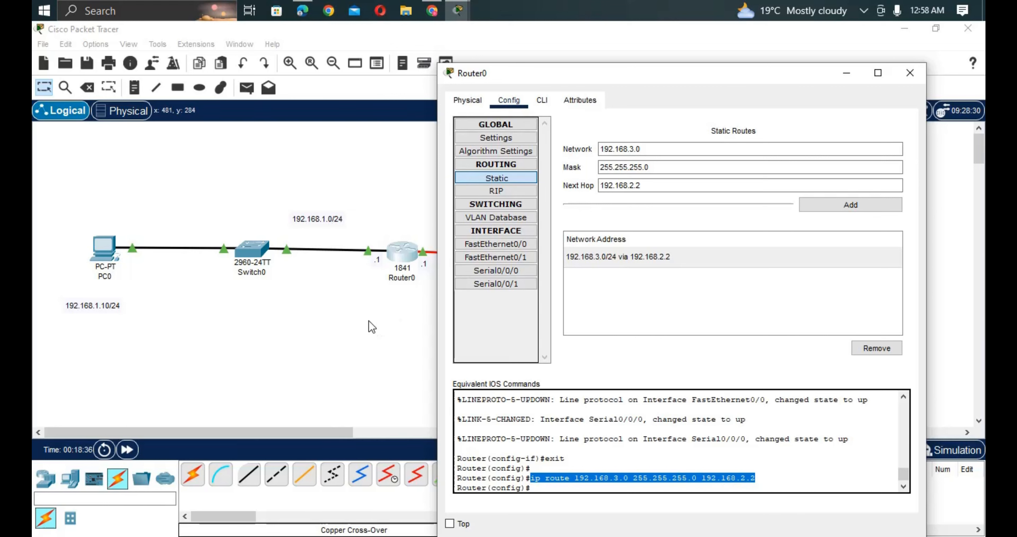
pyautogui.click(354, 359)
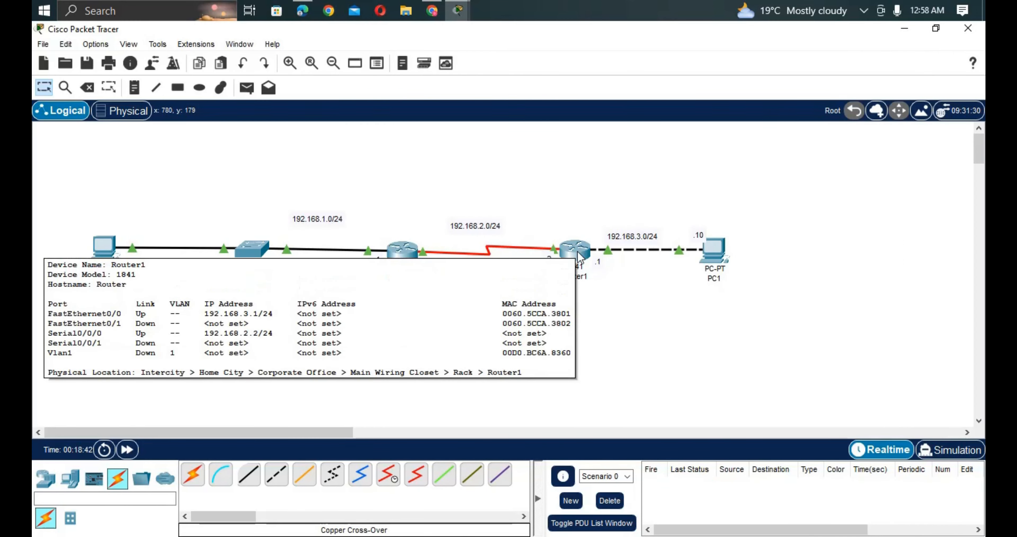
# Add a static route on Router1 to network 192.168.1.0 with mask 255.255.255.0 and next hop 192.168.2.1, and return to the topology.
pyautogui.moveTo(577, 267)
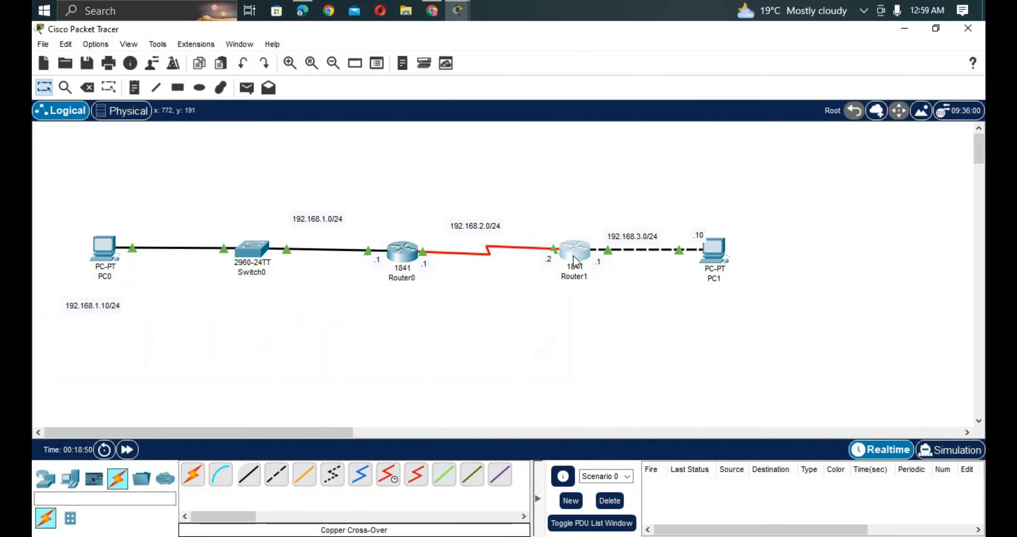
pyautogui.click(575, 261)
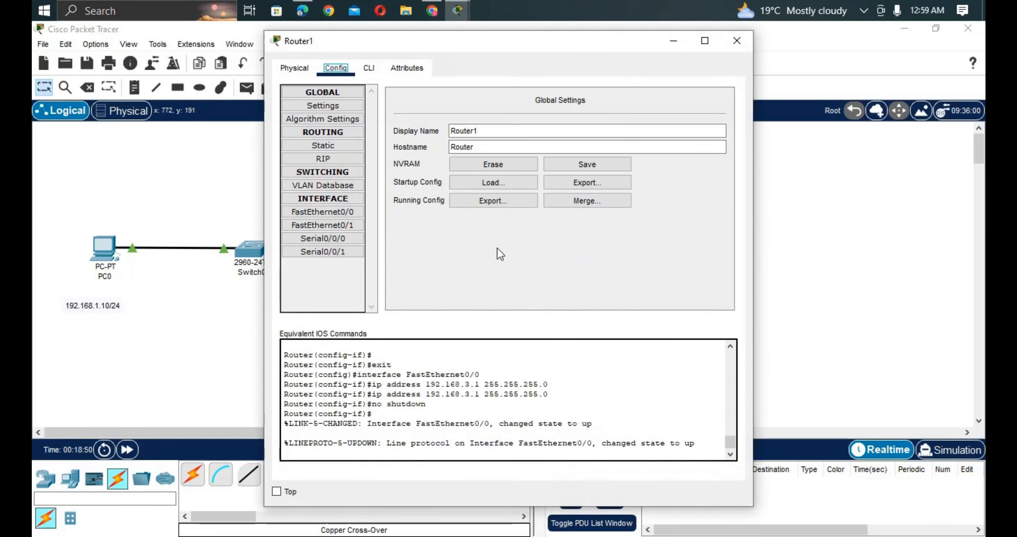
pyautogui.click(308, 145)
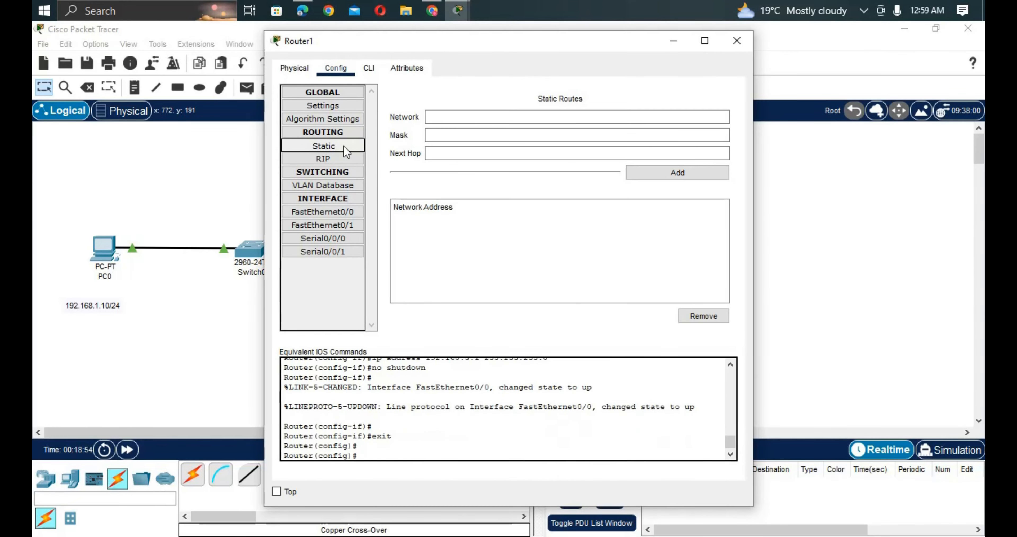
pyautogui.click(447, 115)
pyautogui.write('192.1')
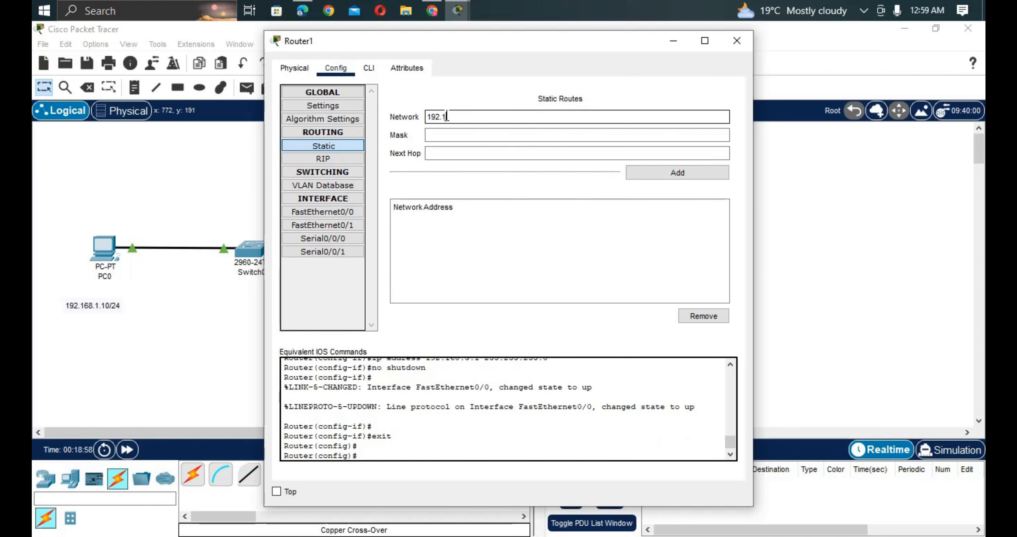
pyautogui.write('68.1.0')
pyautogui.click(437, 135)
pyautogui.write('2')
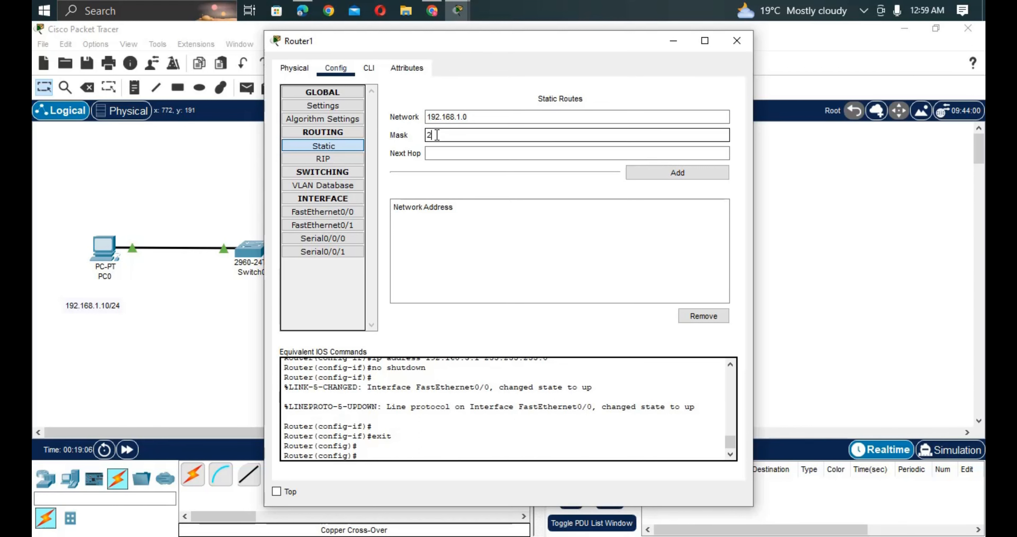
pyautogui.write('55.255.255')
pyautogui.rightClick(437, 134)
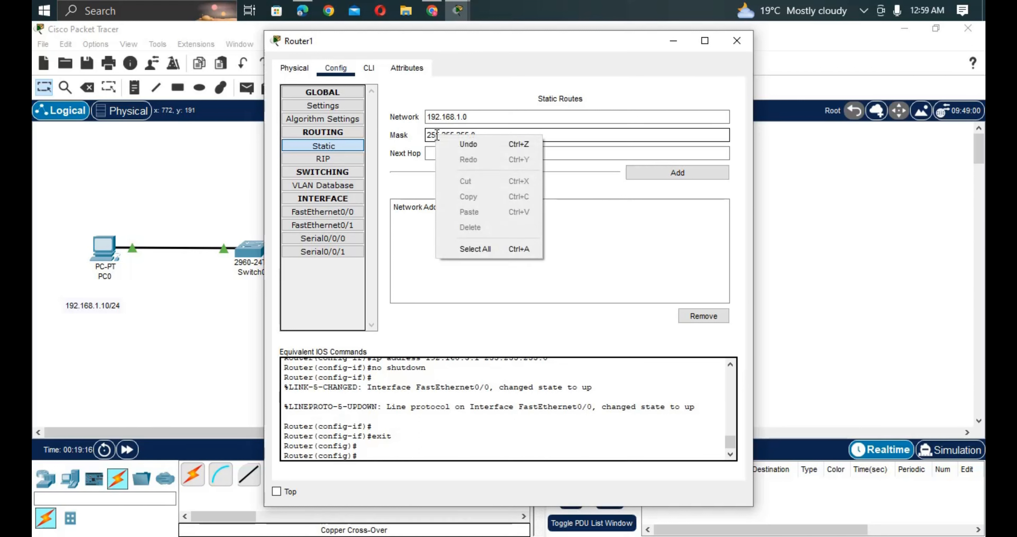
pyautogui.click(430, 153)
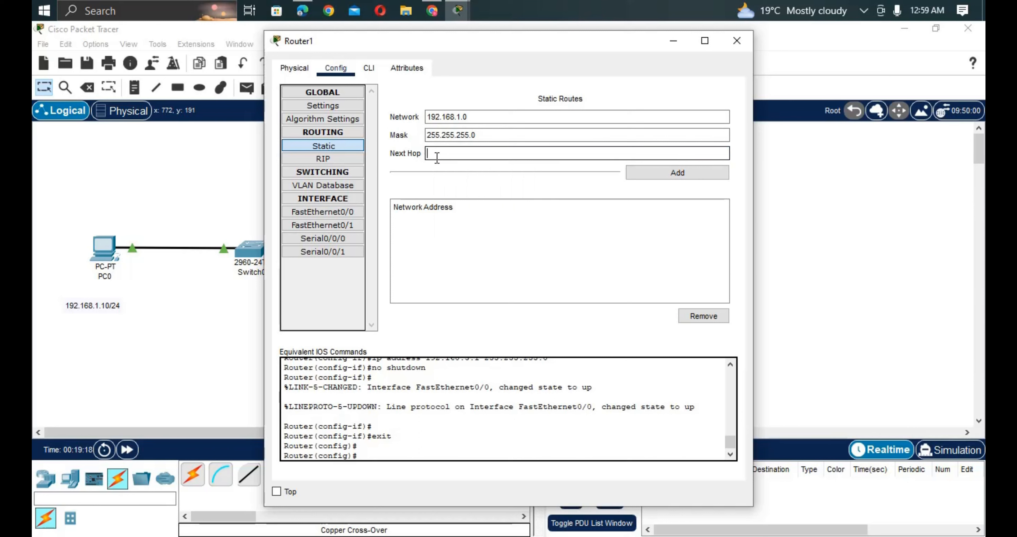
pyautogui.write('192.16')
pyautogui.write('2.1')
pyautogui.click(643, 176)
pyautogui.moveTo(510, 41); pyautogui.dragTo(733, 377)
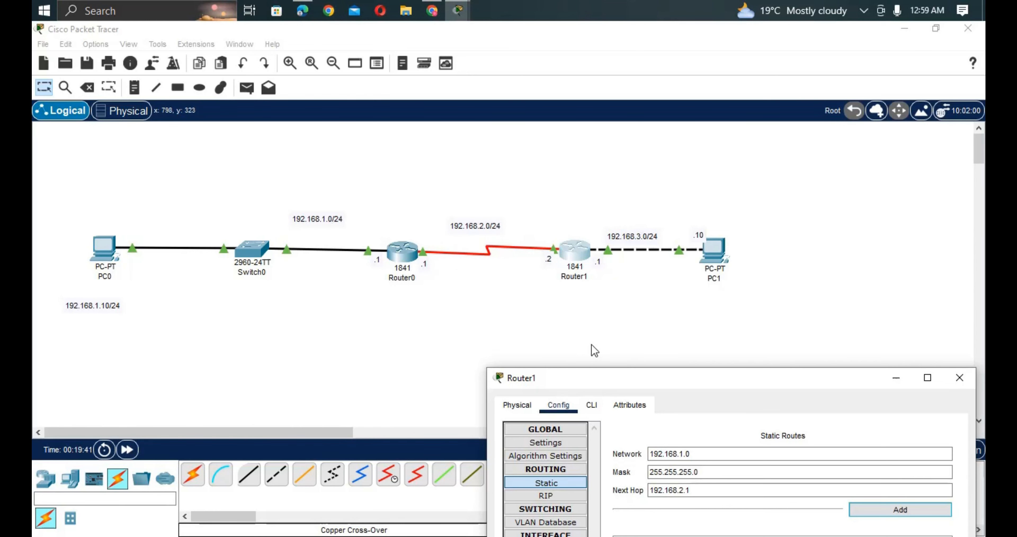
pyautogui.click(594, 352)
# Ping Router1's LAN interface address 192.168.3.1 from PC0's command prompt and return to the topology.
pyautogui.click(108, 250)
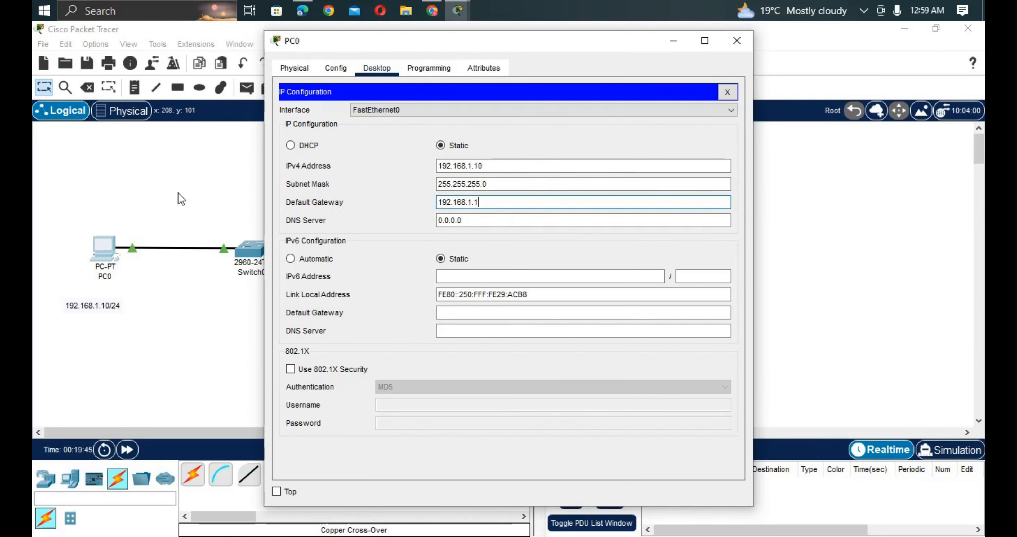
pyautogui.click(729, 93)
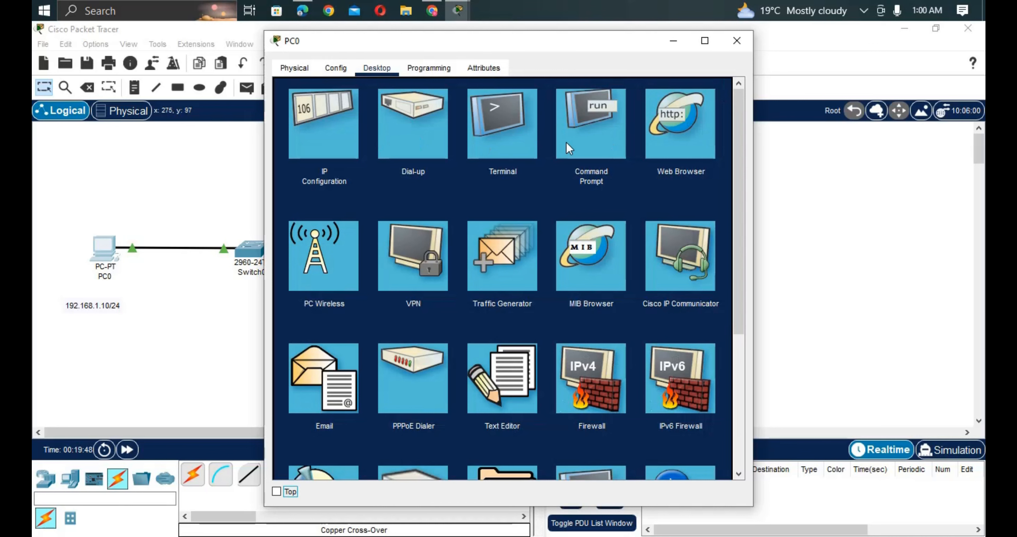
pyautogui.click(584, 142)
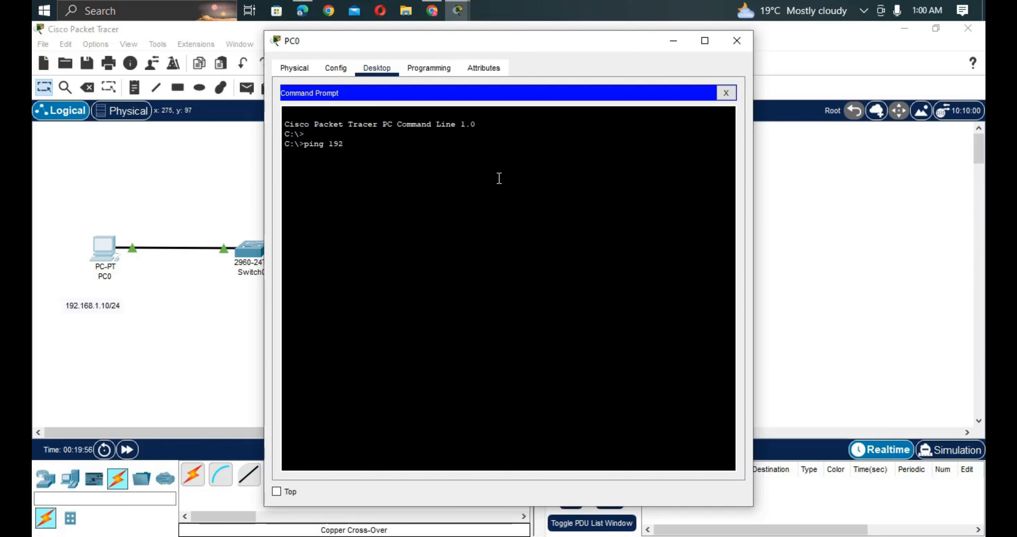
pyautogui.write('ping 192.168')
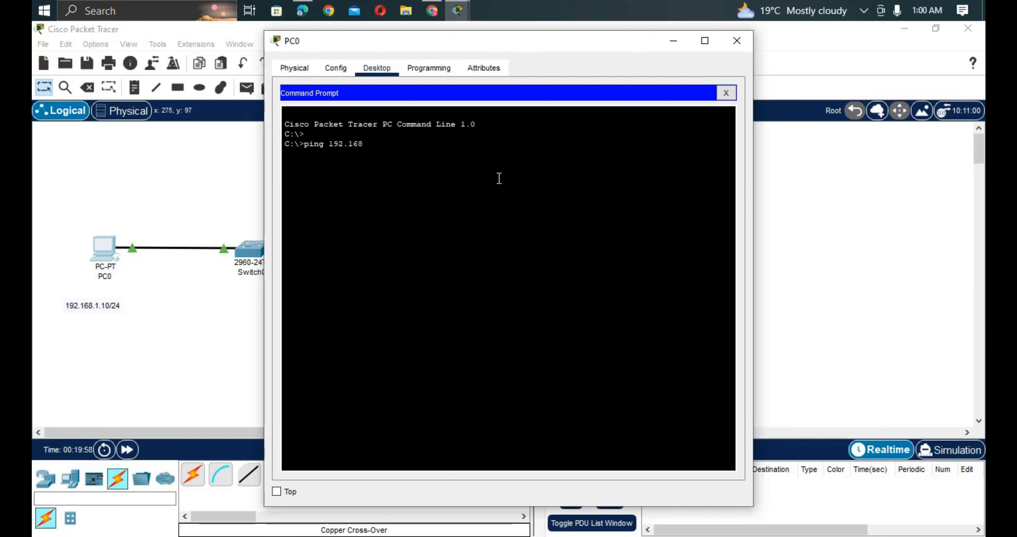
pyautogui.write('.3.1')
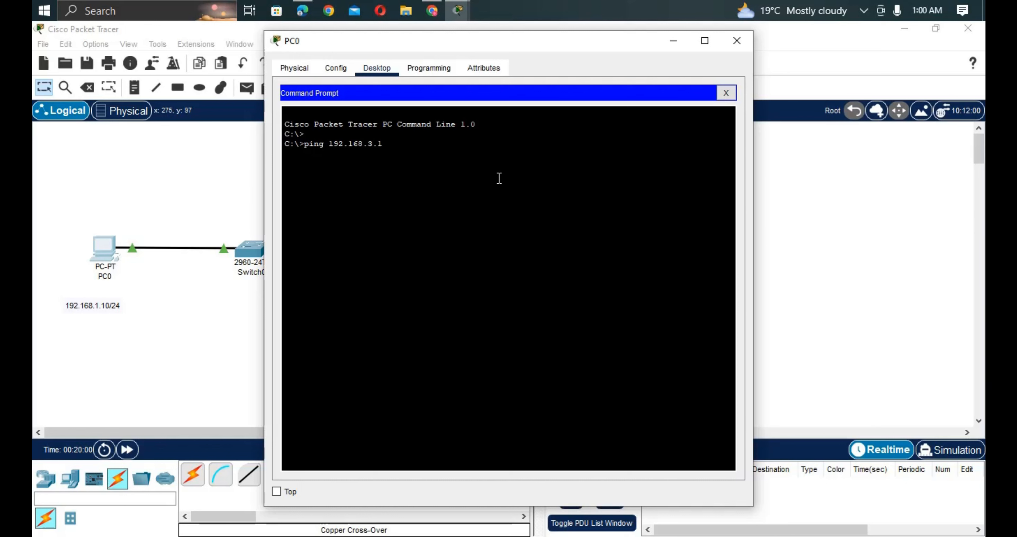
pyautogui.press('Return')
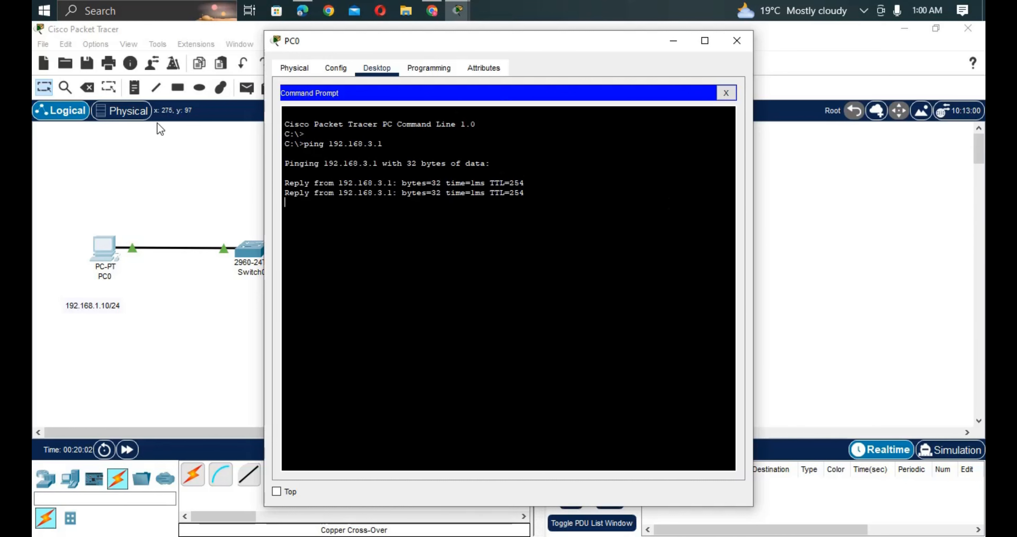
pyautogui.click(139, 175)
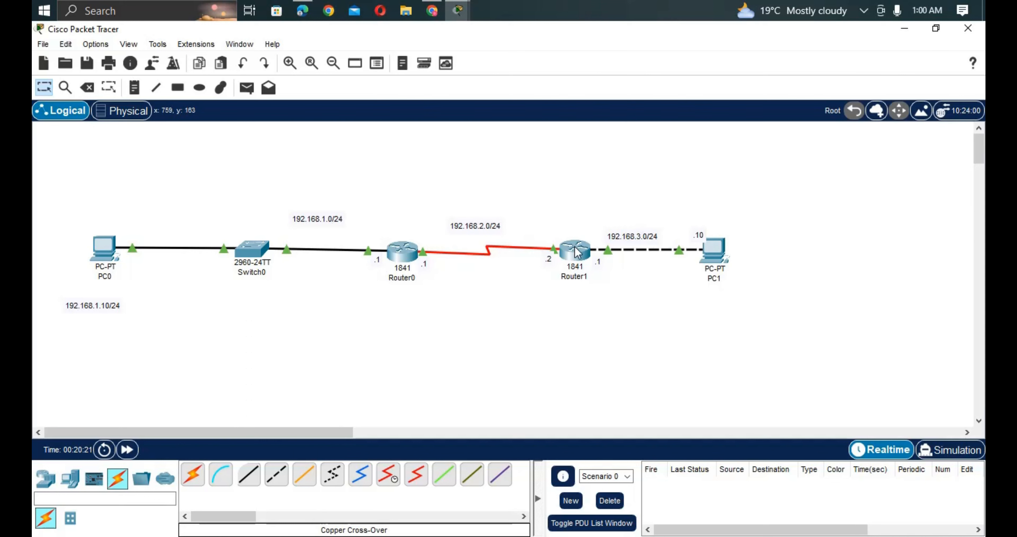
# Send a simple PDU from PC0 to Router1.
pyautogui.moveTo(554, 252)
pyautogui.click(244, 92)
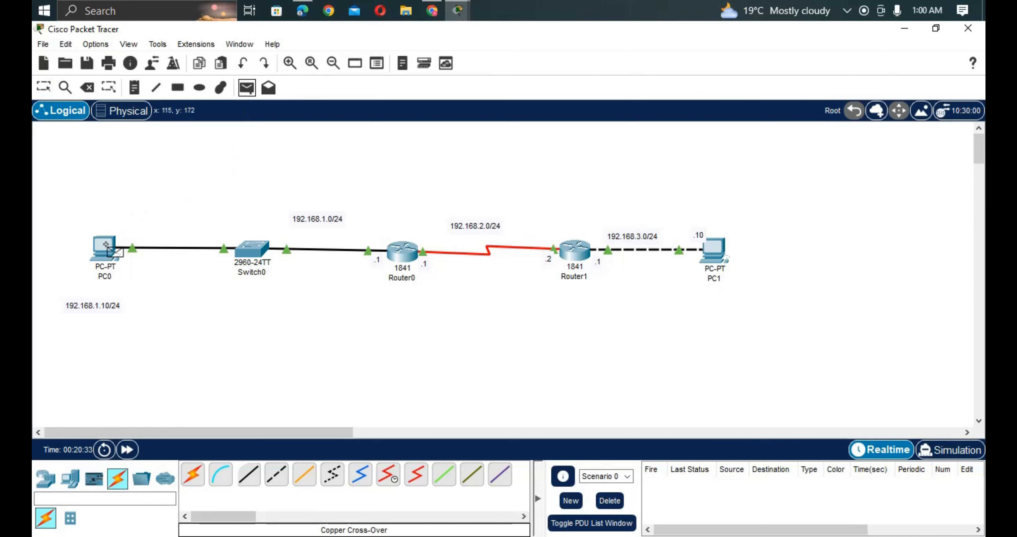
pyautogui.click(99, 245)
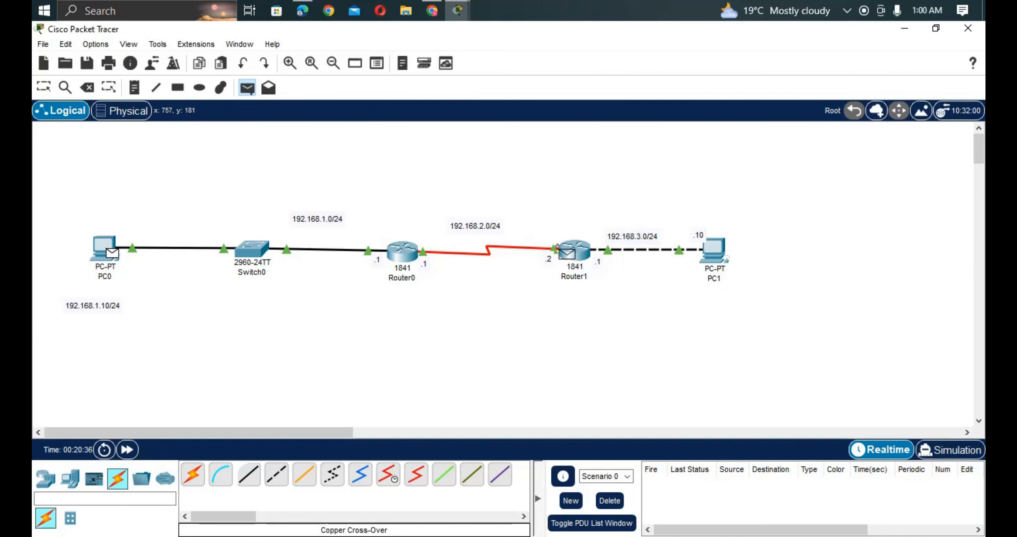
pyautogui.click(566, 251)
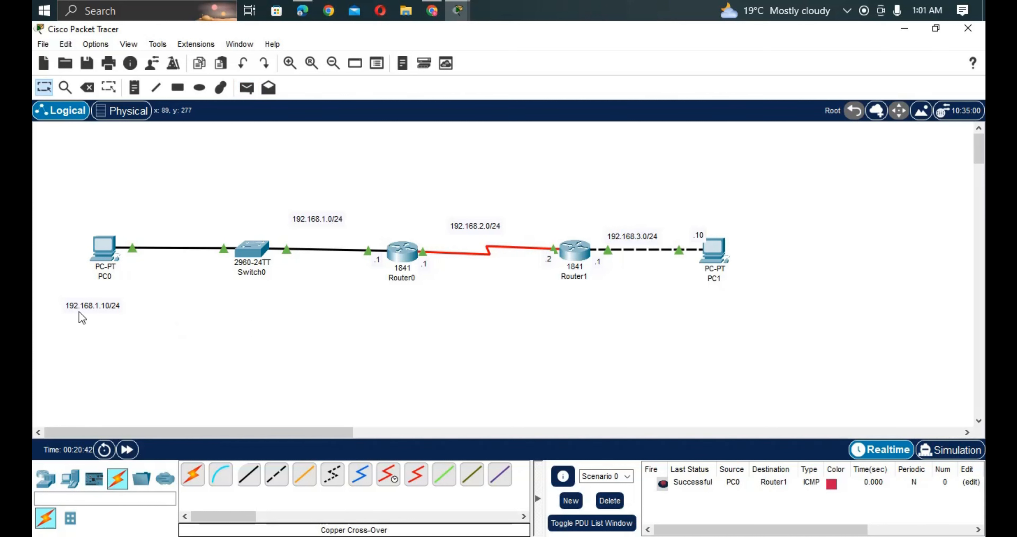
# Repeat the ping to 192.168.3.1 from PC0 and move its window clear of the topology.
pyautogui.click(99, 261)
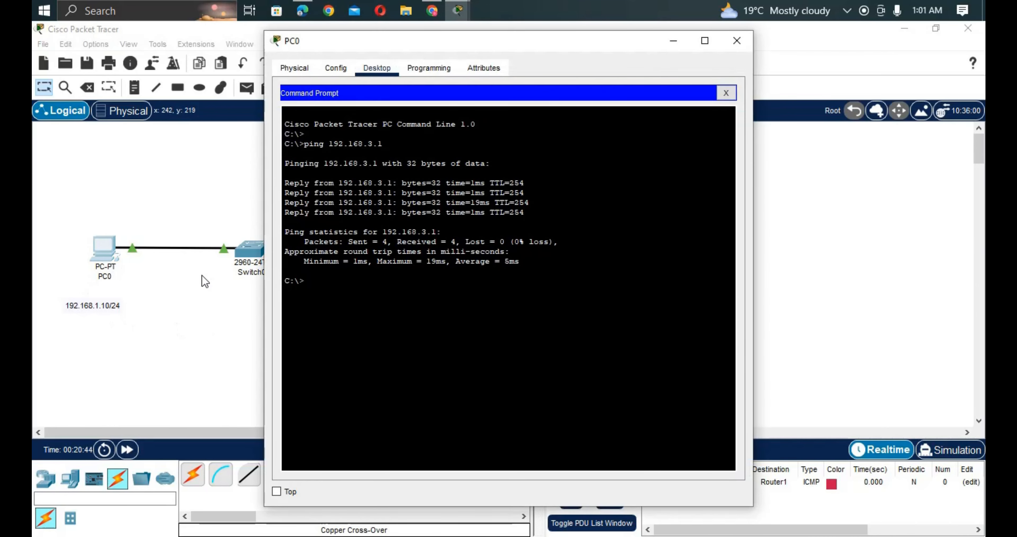
pyautogui.press('Up')
pyautogui.press('Return')
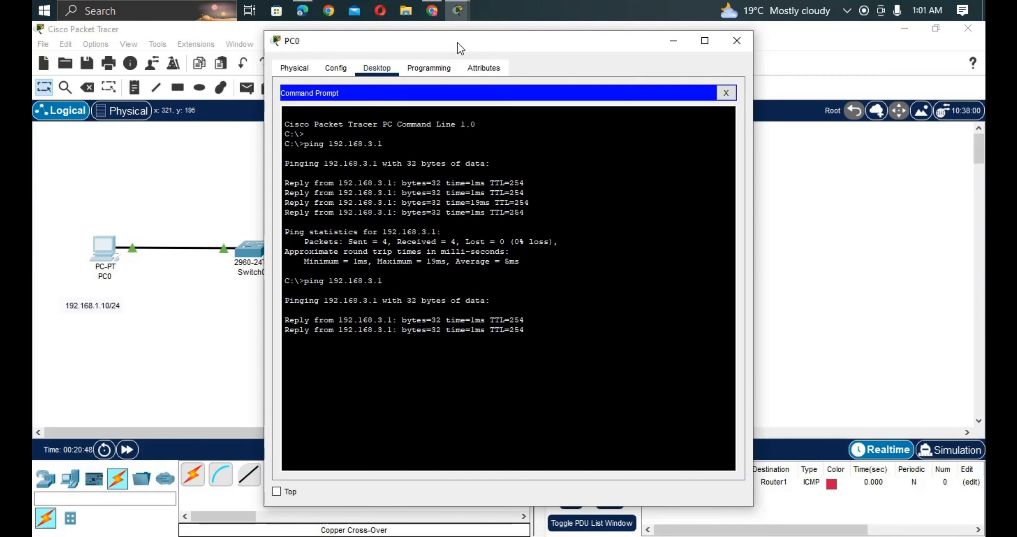
pyautogui.moveTo(460, 48); pyautogui.dragTo(433, 402)
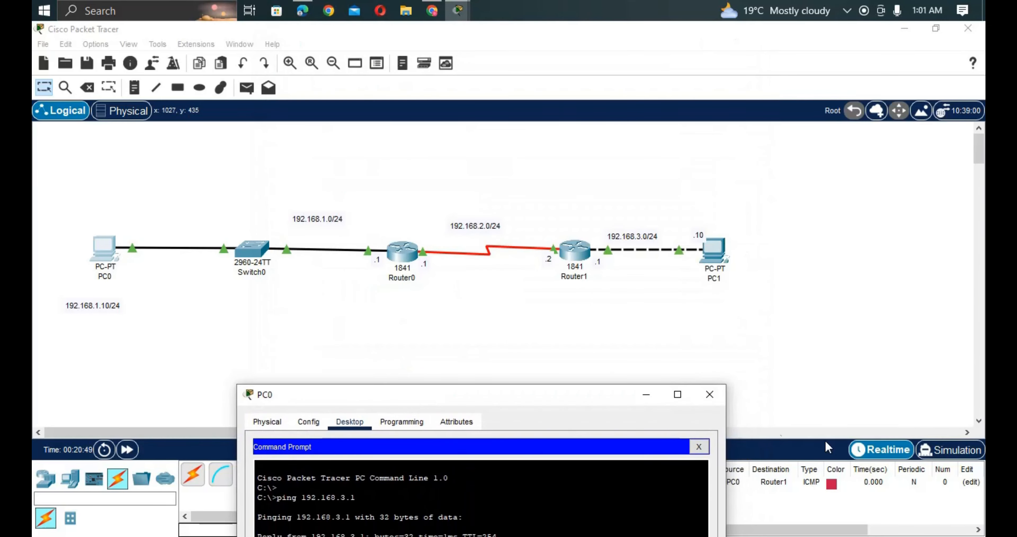
# Switch to Simulation mode and play the packet exchange between PC0 and Router1.
pyautogui.click(950, 449)
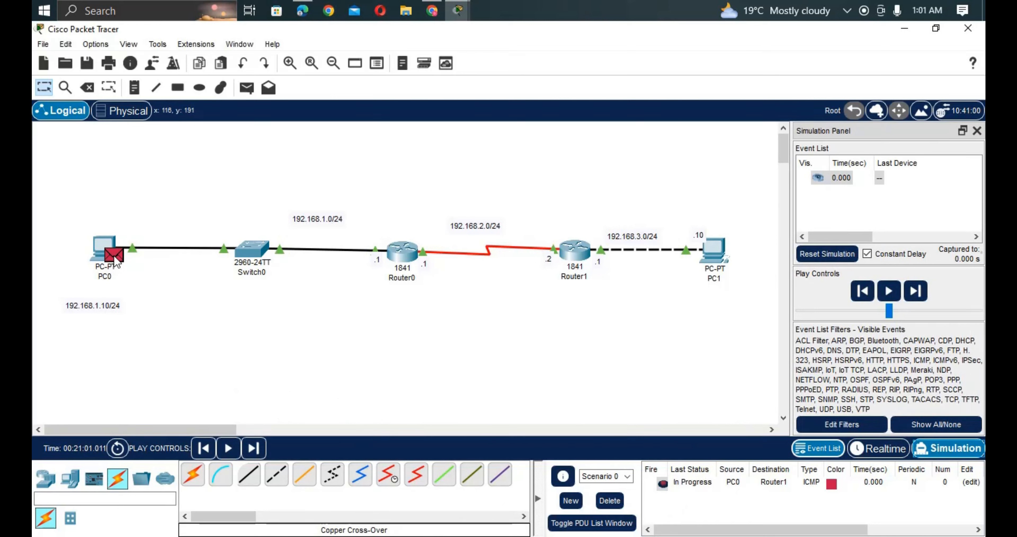
pyautogui.click(867, 254)
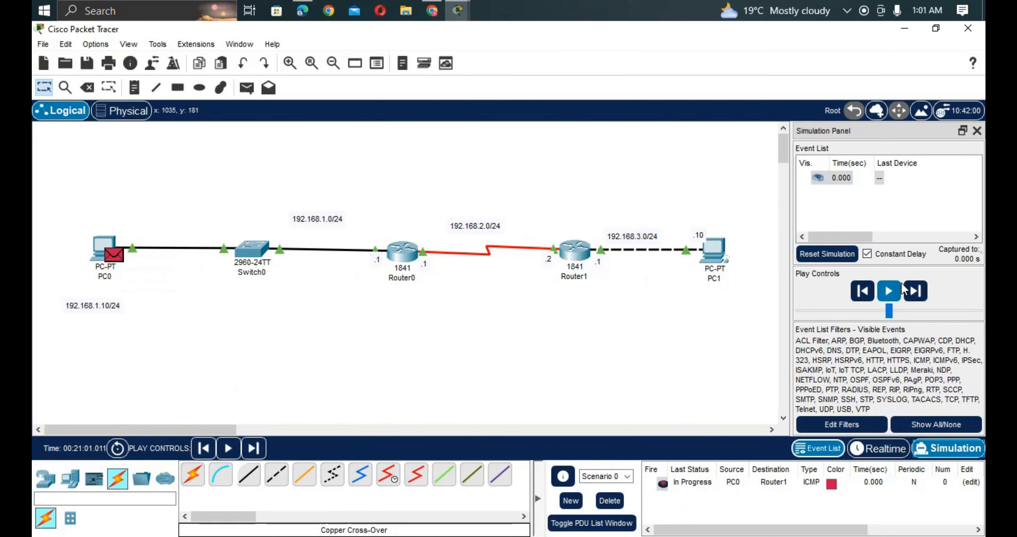
pyautogui.click(900, 283)
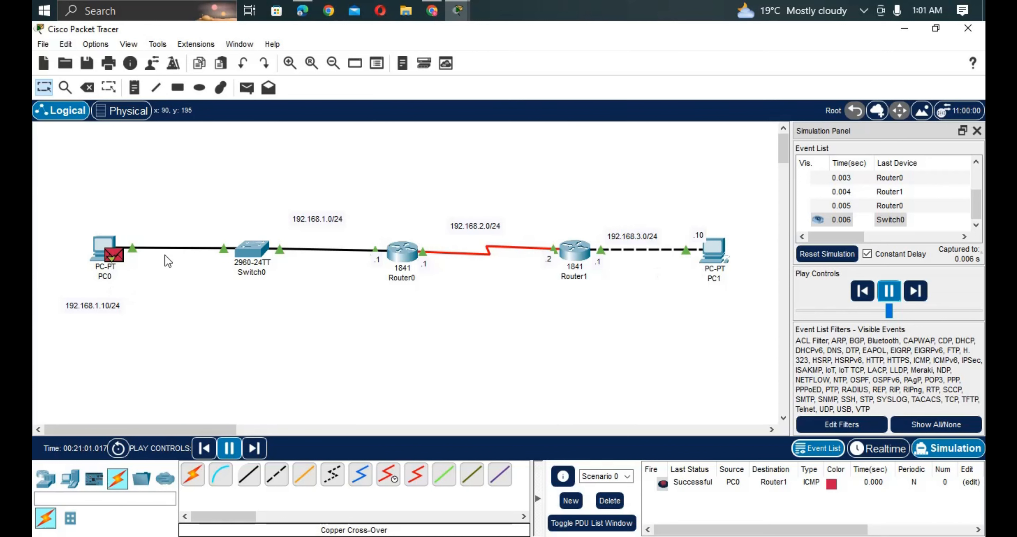
# Repeat the ping to Router0's serial address 192.168.2.1 from PC1 and watch its packets cross the topology.
pyautogui.click(712, 247)
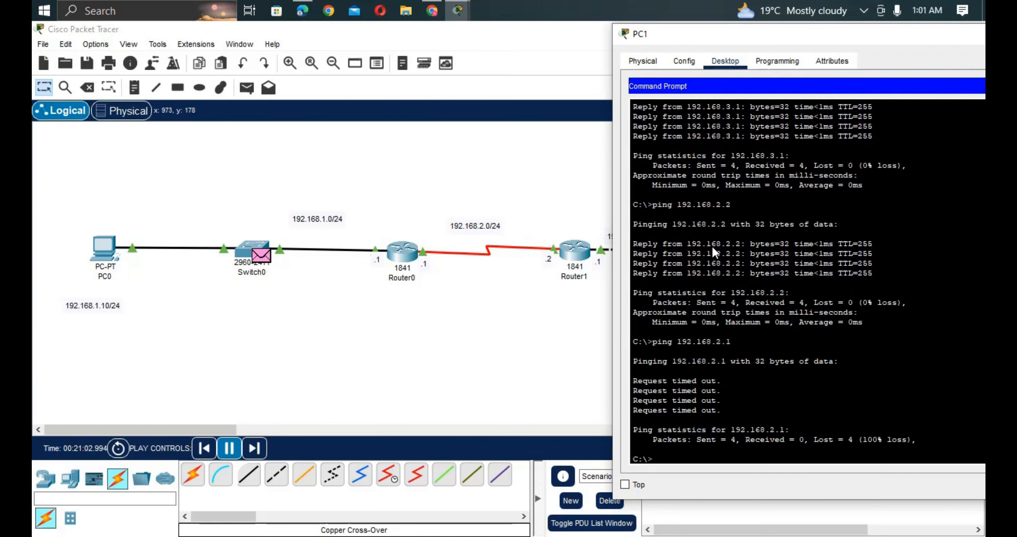
pyautogui.press('Up')
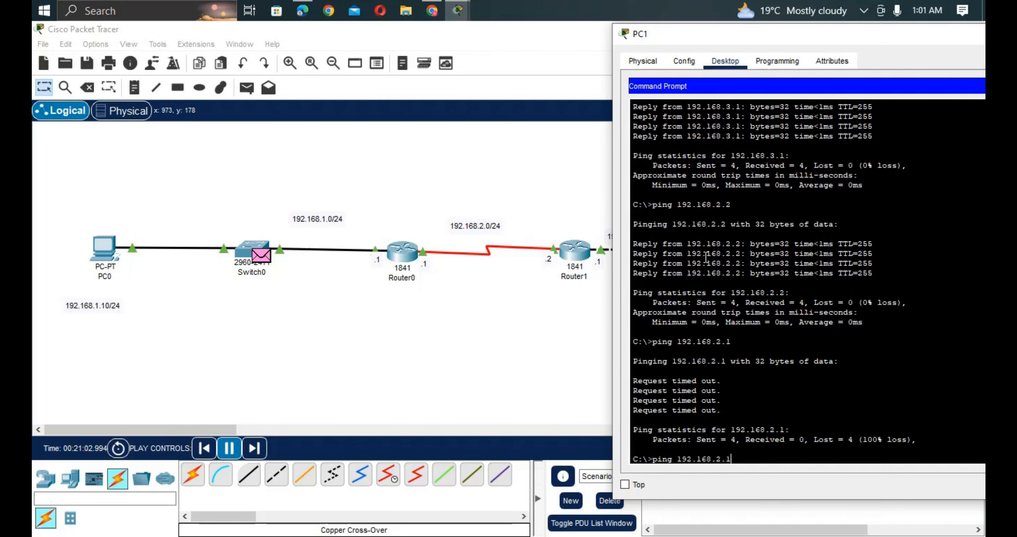
pyautogui.press('Return')
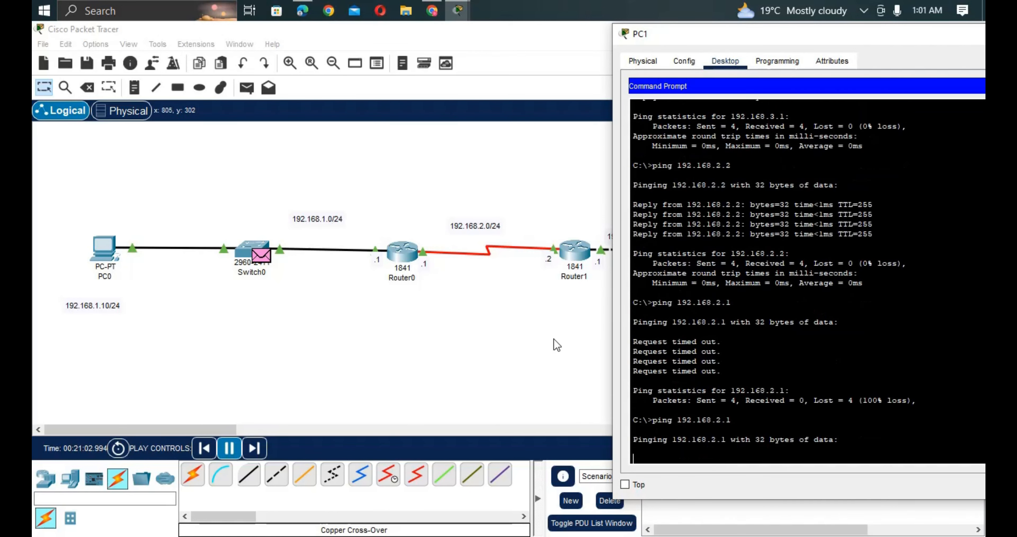
pyautogui.click(530, 237)
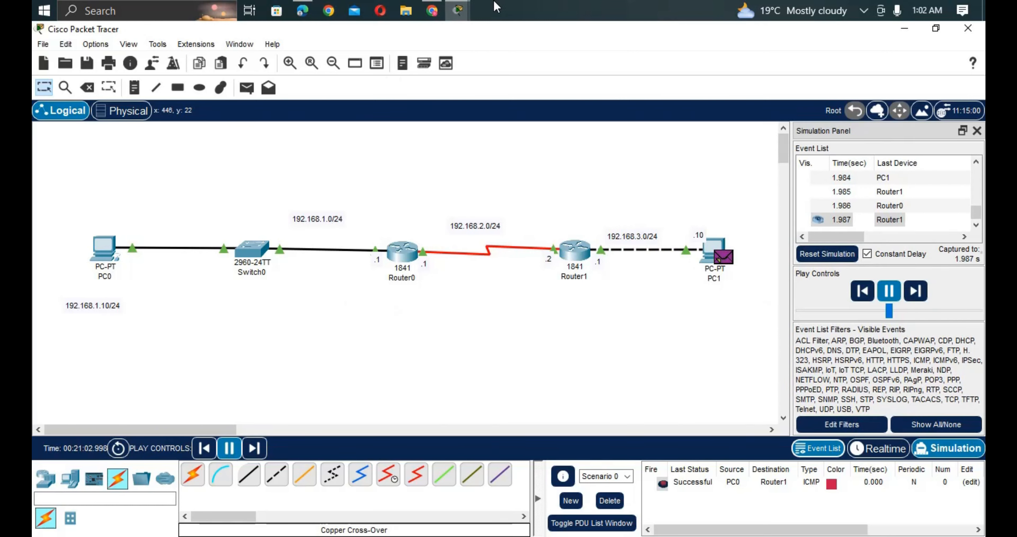
# Compare PC1's ping replies from 192.168.2.1 with the simulated packets in the topology, and bring up PC0's command prompt.
pyautogui.click(705, 253)
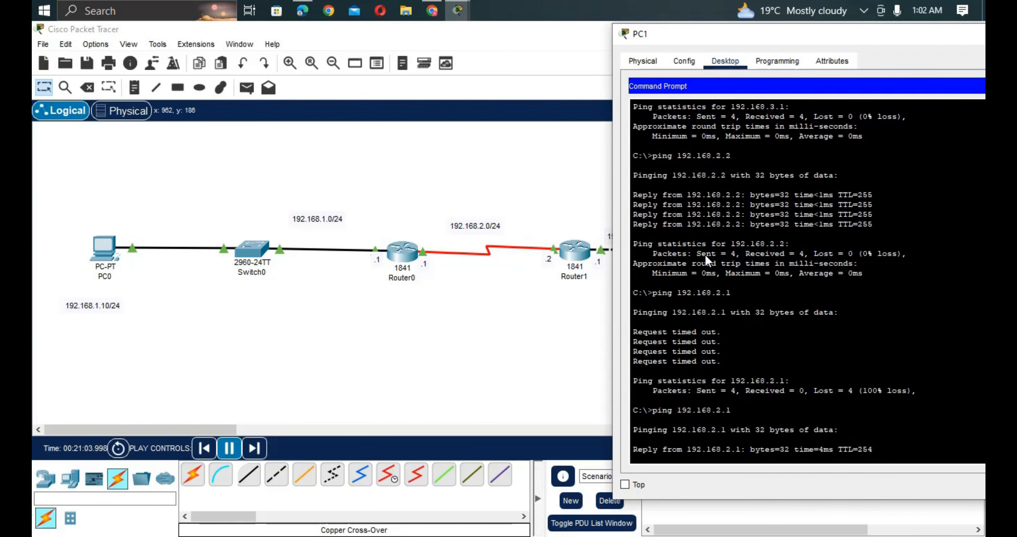
pyautogui.click(553, 338)
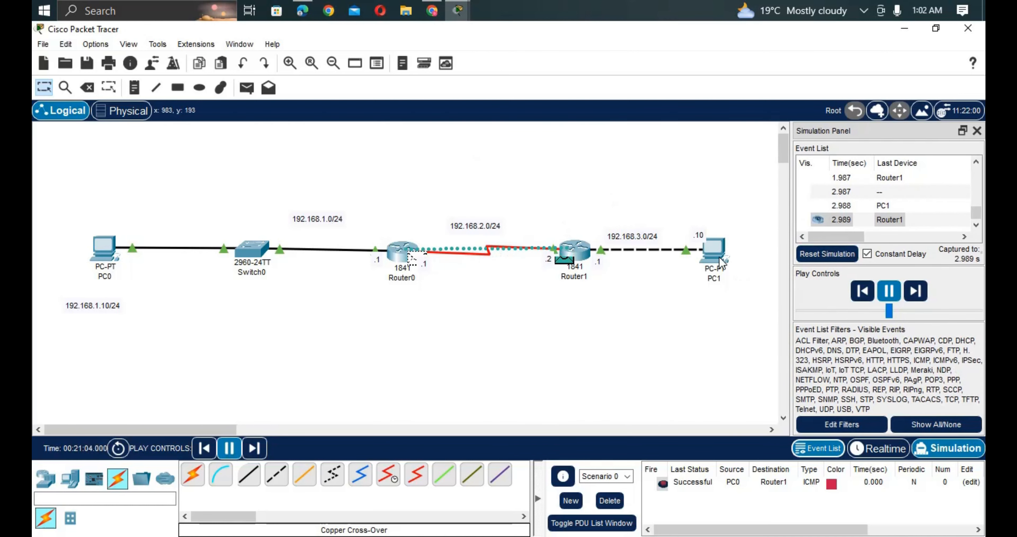
pyautogui.click(715, 251)
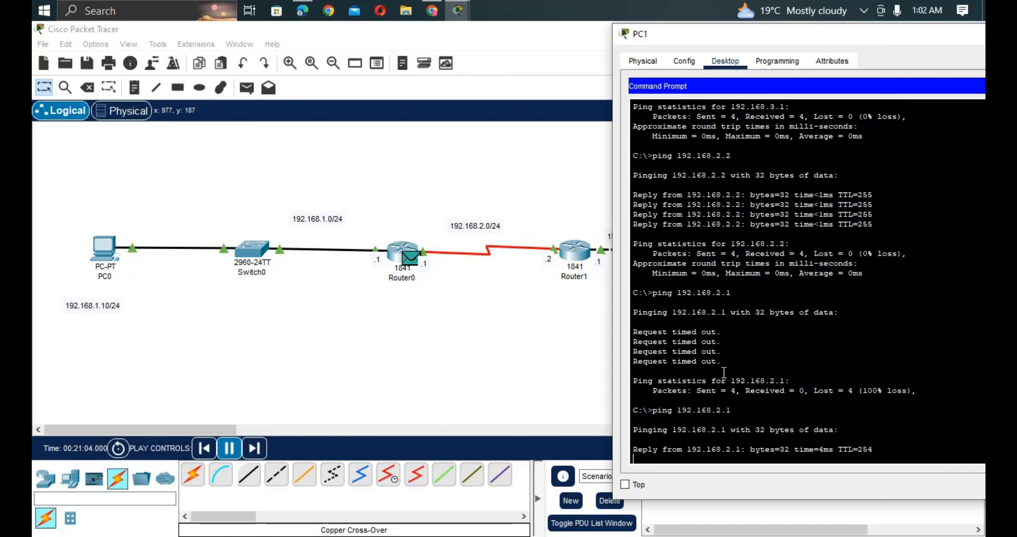
pyautogui.moveTo(724, 372); pyautogui.dragTo(642, 290)
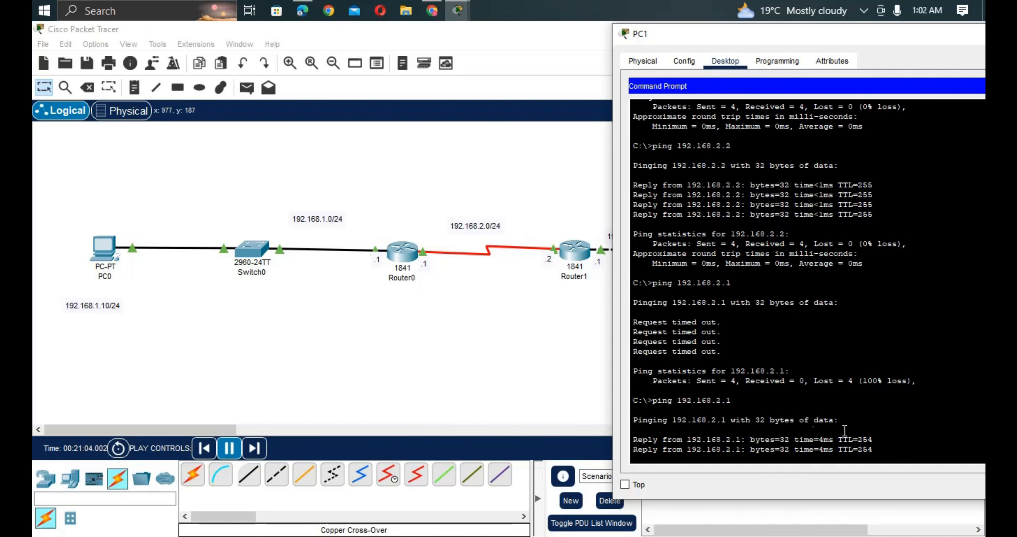
pyautogui.click(482, 419)
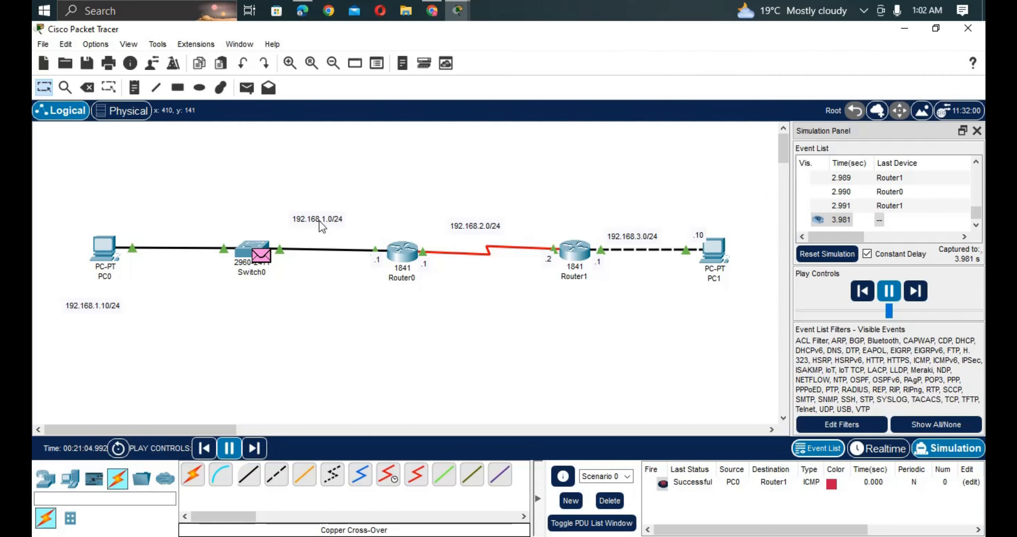
pyautogui.click(714, 254)
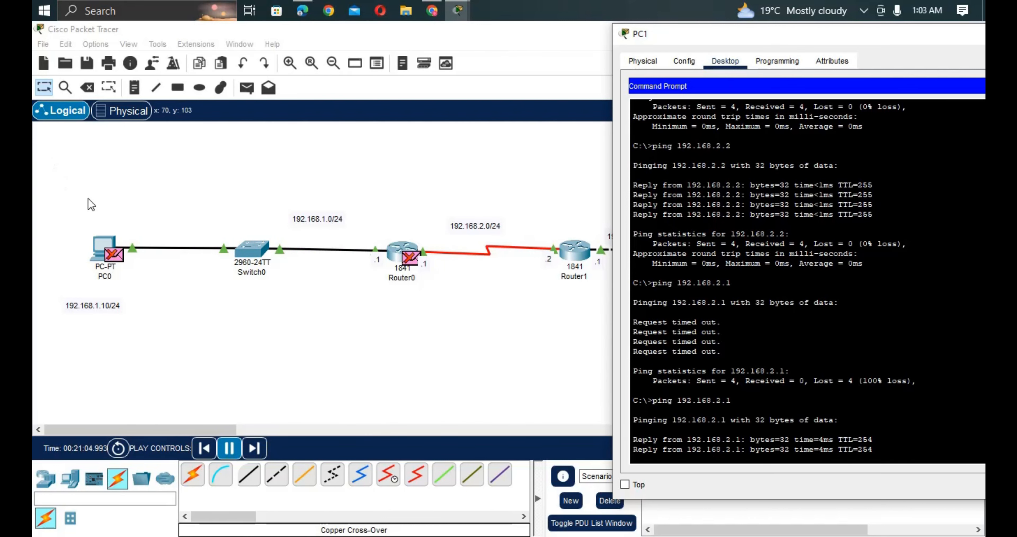
pyautogui.click(107, 249)
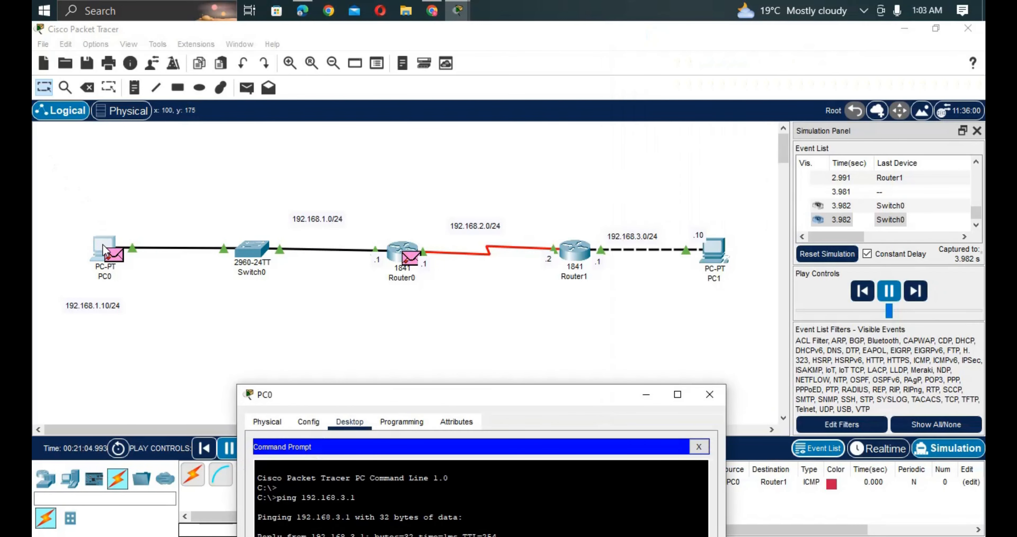
# Ping PC1's address 192.168.3.10 from PC0's command prompt and move its window clear of the topology to watch the packets.
pyautogui.moveTo(443, 395); pyautogui.dragTo(437, 114)
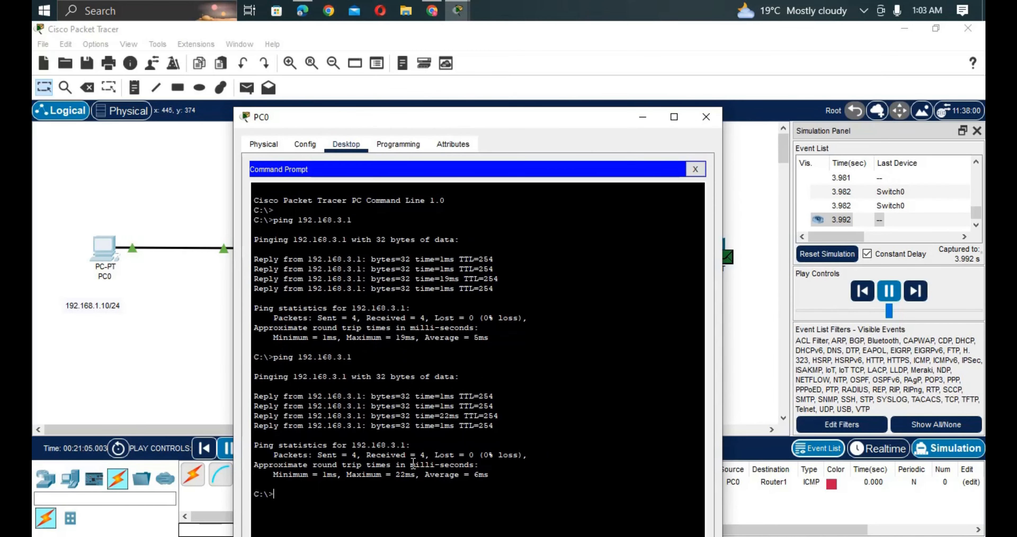
pyautogui.moveTo(404, 116); pyautogui.dragTo(913, 55)
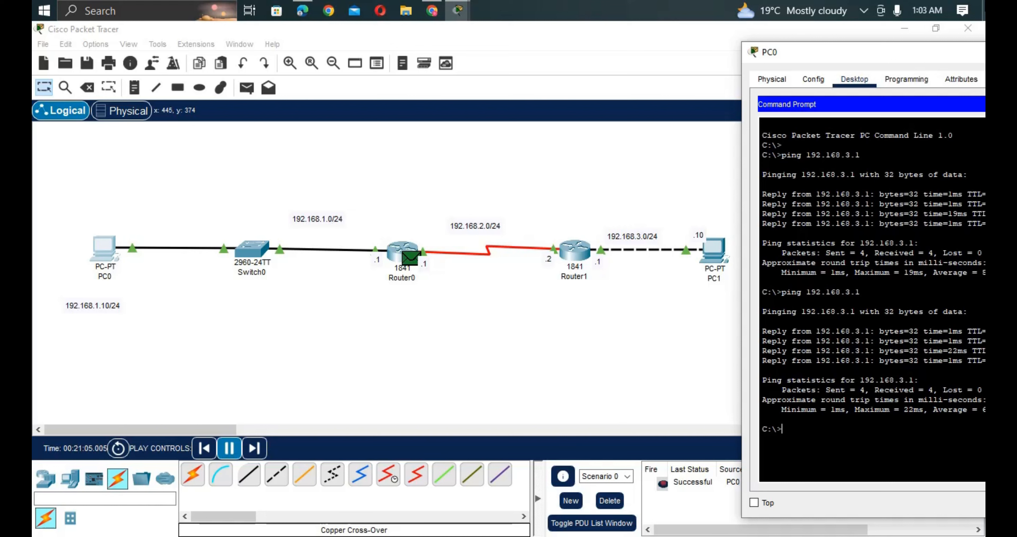
pyautogui.write('pi')
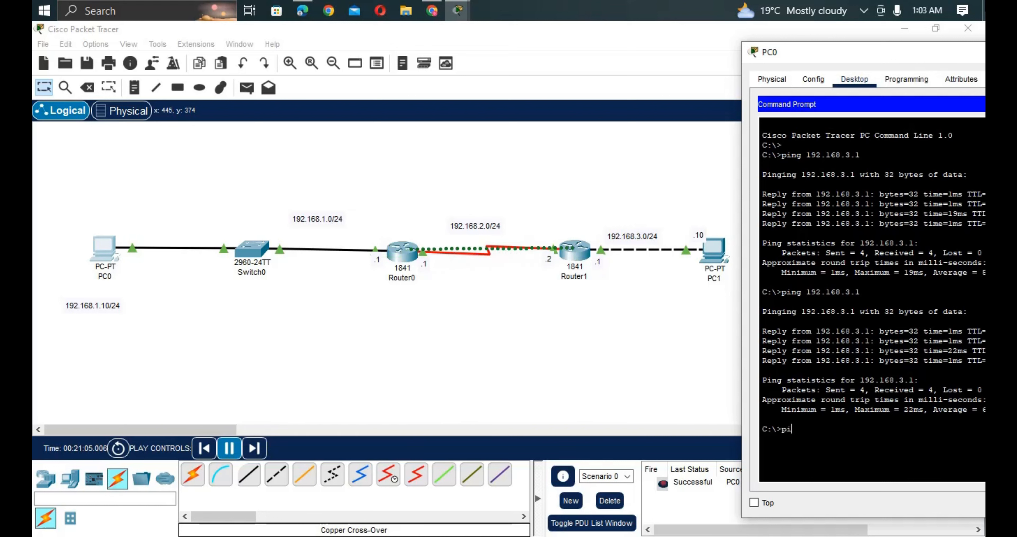
pyautogui.write('ng 192.168.')
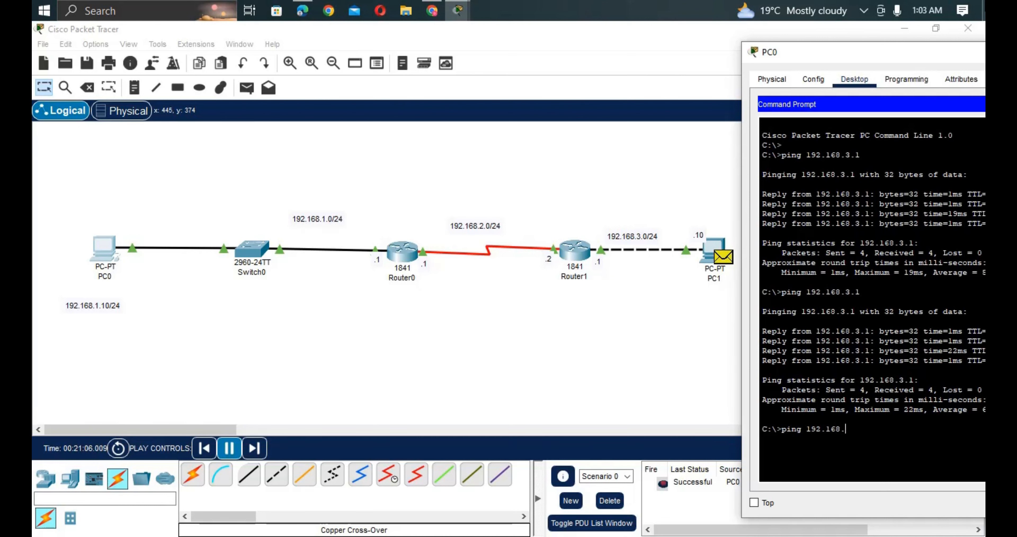
pyautogui.write('3.10')
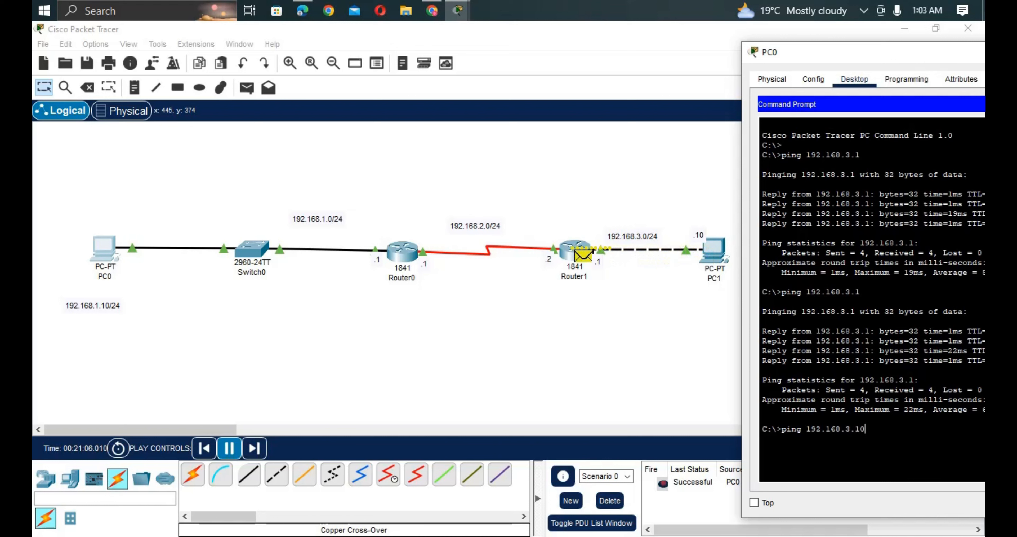
pyautogui.press('Return')
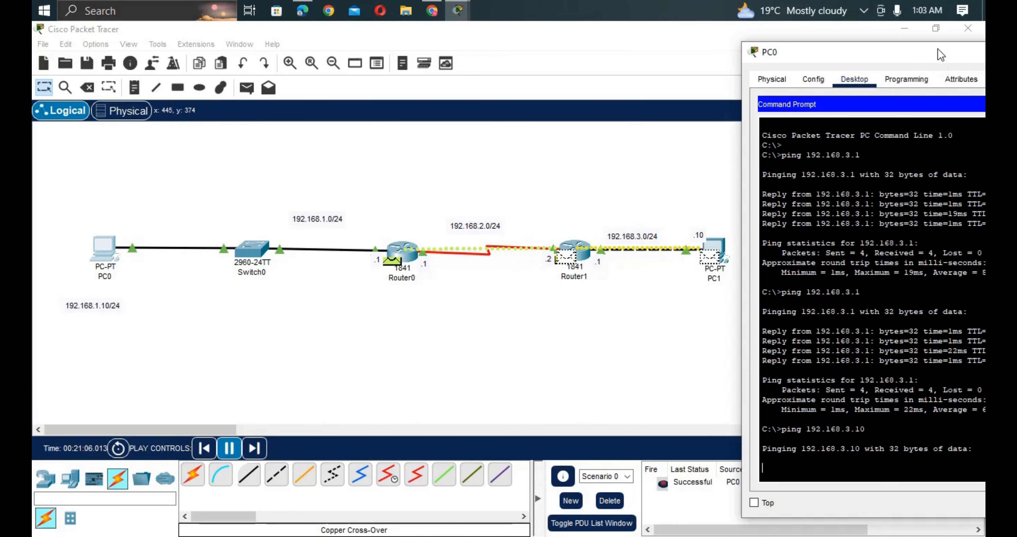
pyautogui.moveTo(938, 49); pyautogui.dragTo(930, 439)
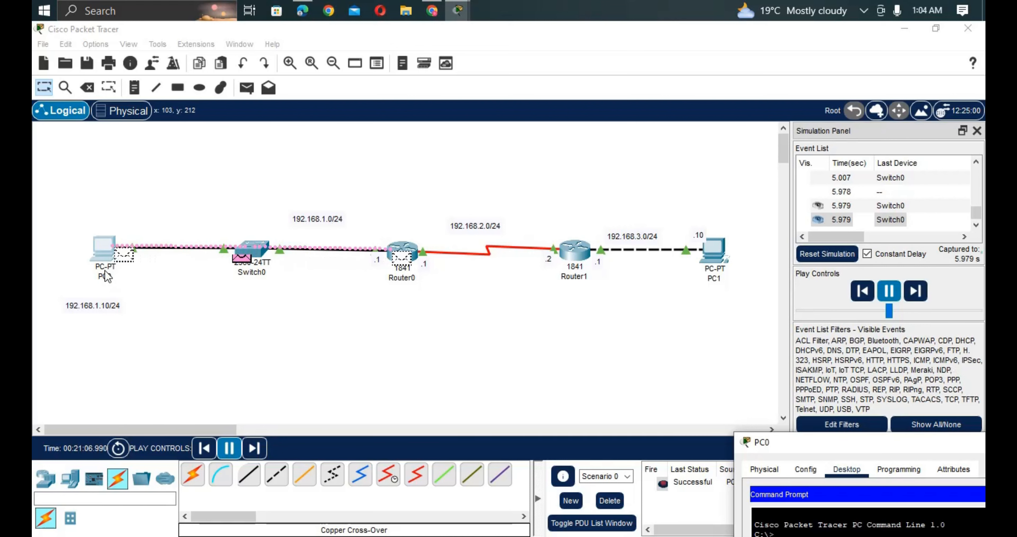
# Ping PC0's address 192.168.1.10 from PC1's command prompt and move its window off the topology.
pyautogui.click(715, 252)
pyautogui.click(716, 256)
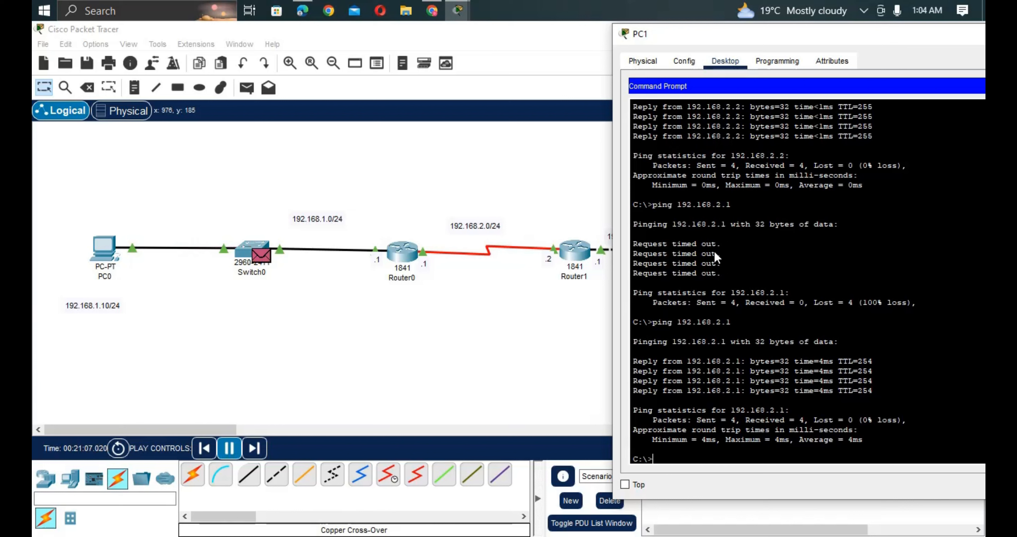
pyautogui.write('ping')
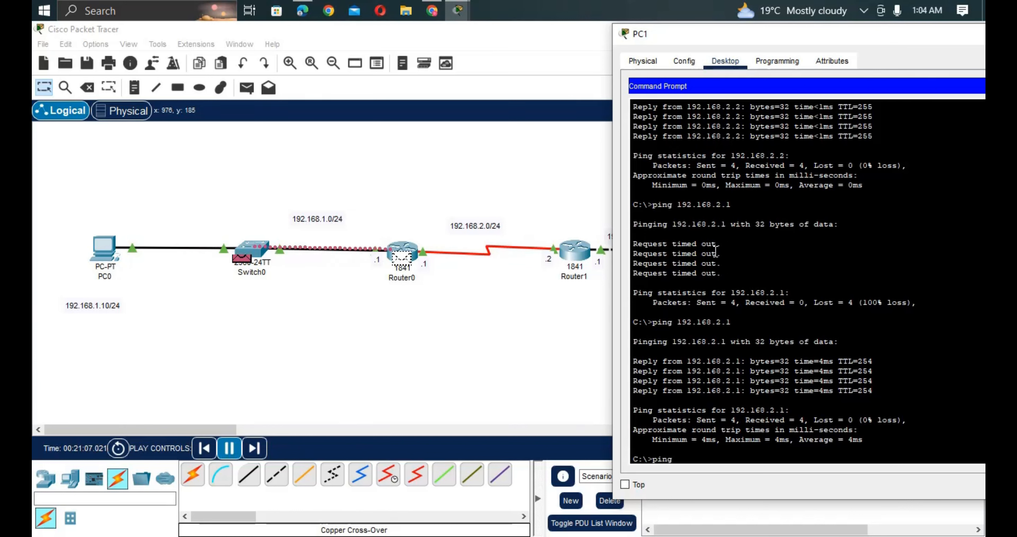
pyautogui.write(' 192.168')
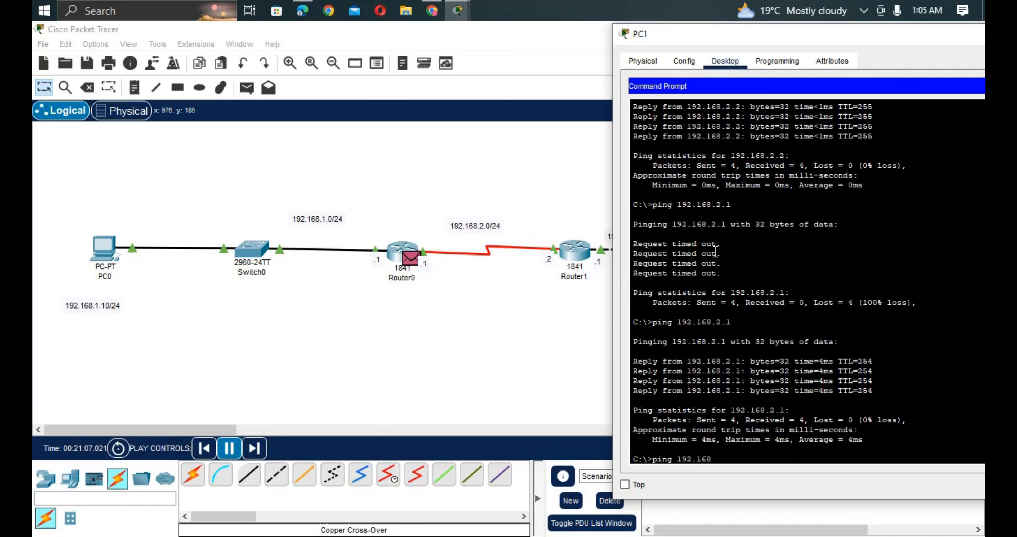
pyautogui.write('.1')
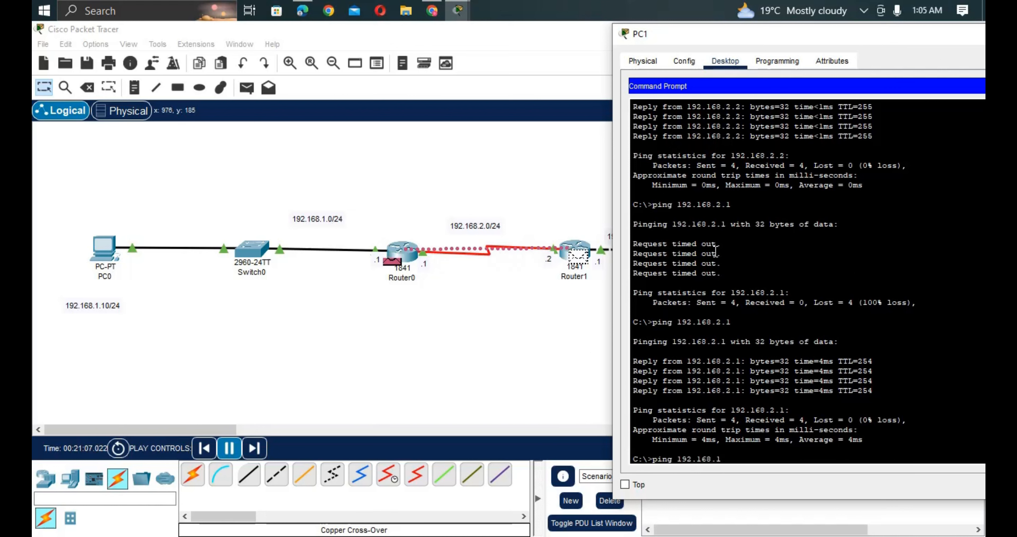
pyautogui.write('.10')
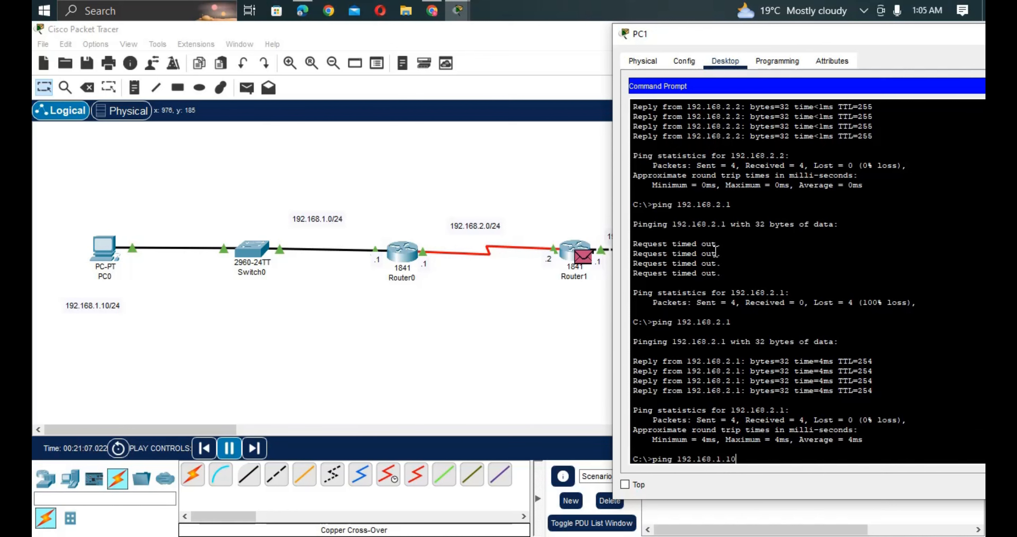
pyautogui.press('Return')
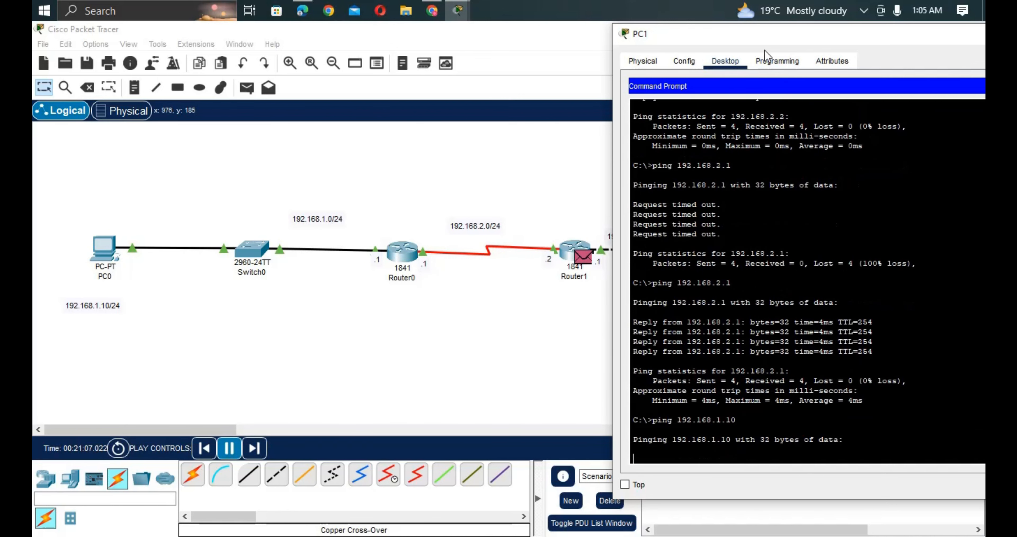
pyautogui.moveTo(769, 38); pyautogui.dragTo(939, 86)
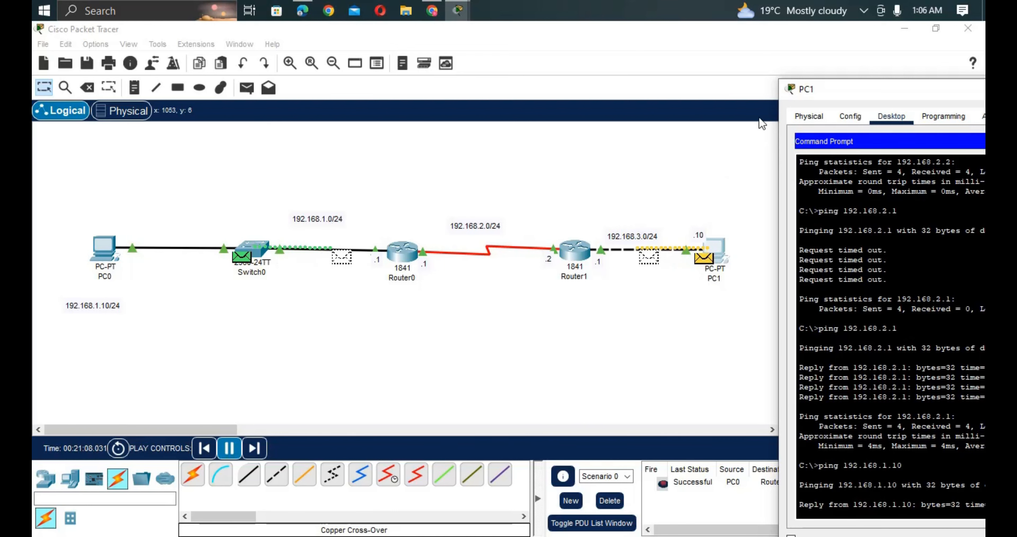
# Bring the whole topology back into view and watch the simulated packets travel between PC0 and PC1.
pyautogui.moveTo(886, 77); pyautogui.dragTo(877, 25)
pyautogui.click(746, 165)
pyautogui.scroll(-1, 746, 164)
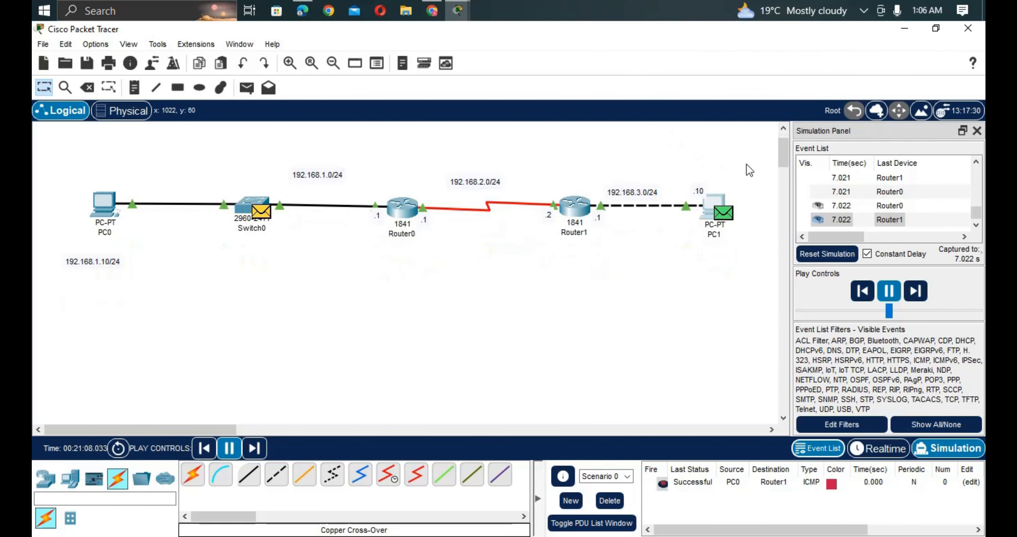
pyautogui.scroll(1, 750, 170)
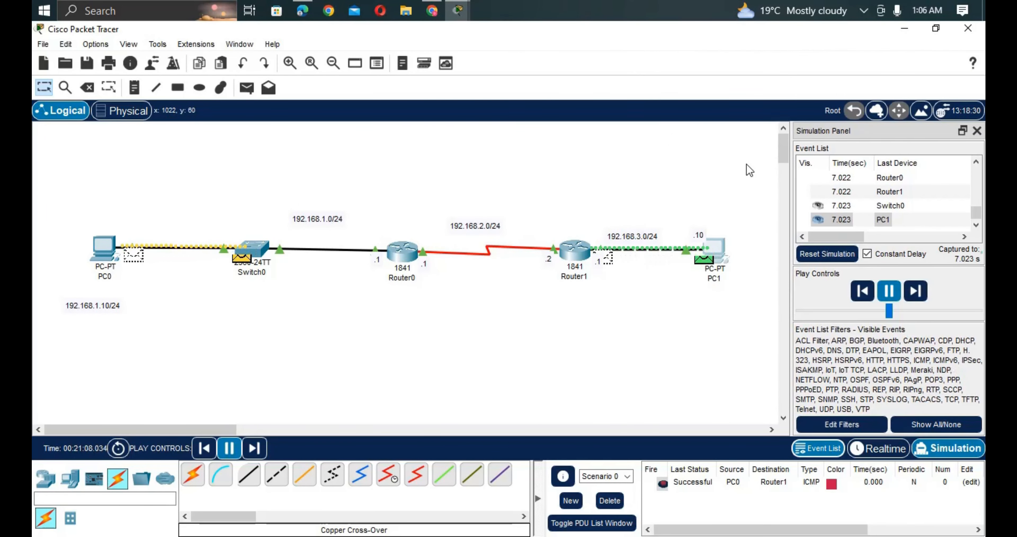